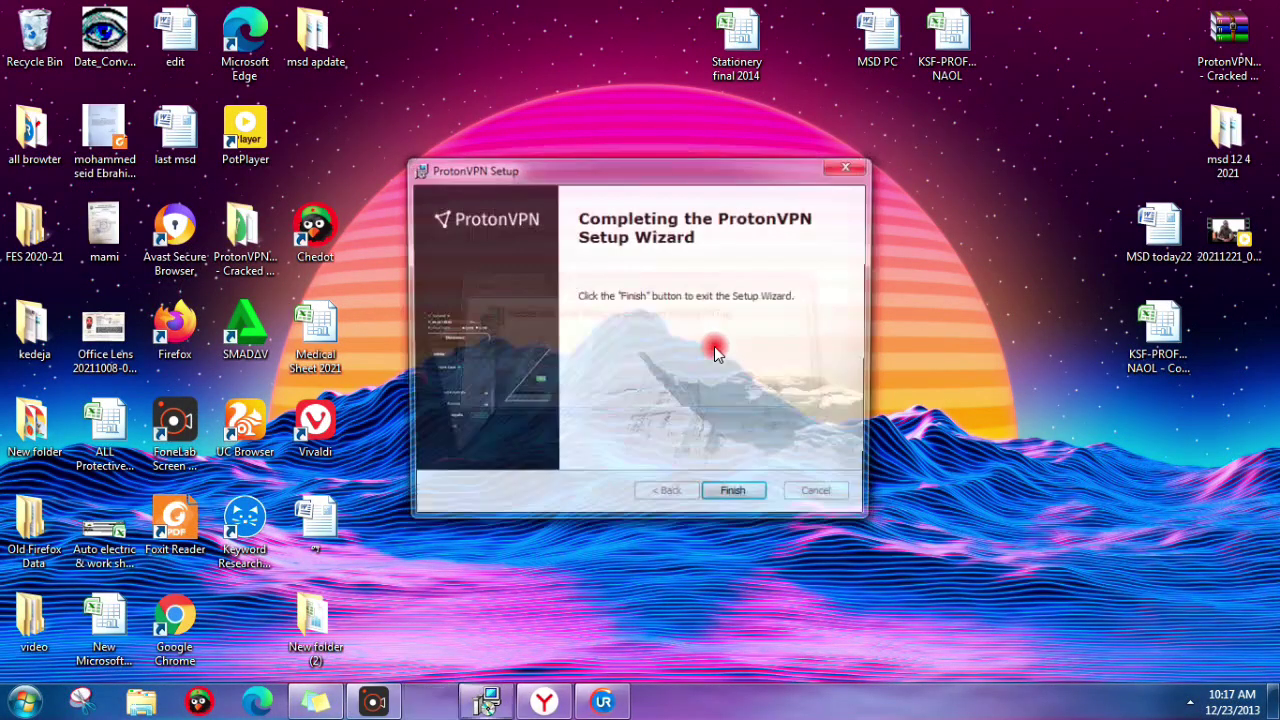
Step: Finish the completed ProtonVPN Setup wizard so it closes
click(740, 497)
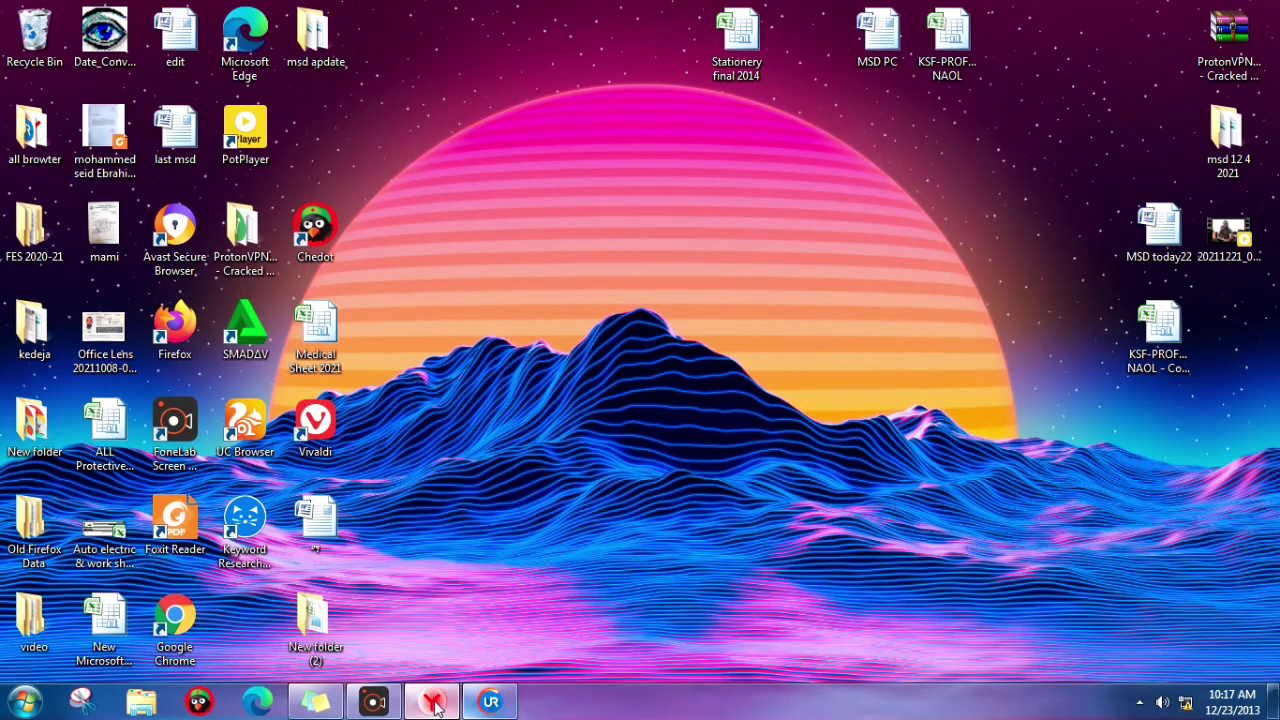
Step: Refresh the desktop and extract the ProtonVPN archive onto it
right_click(650, 183)
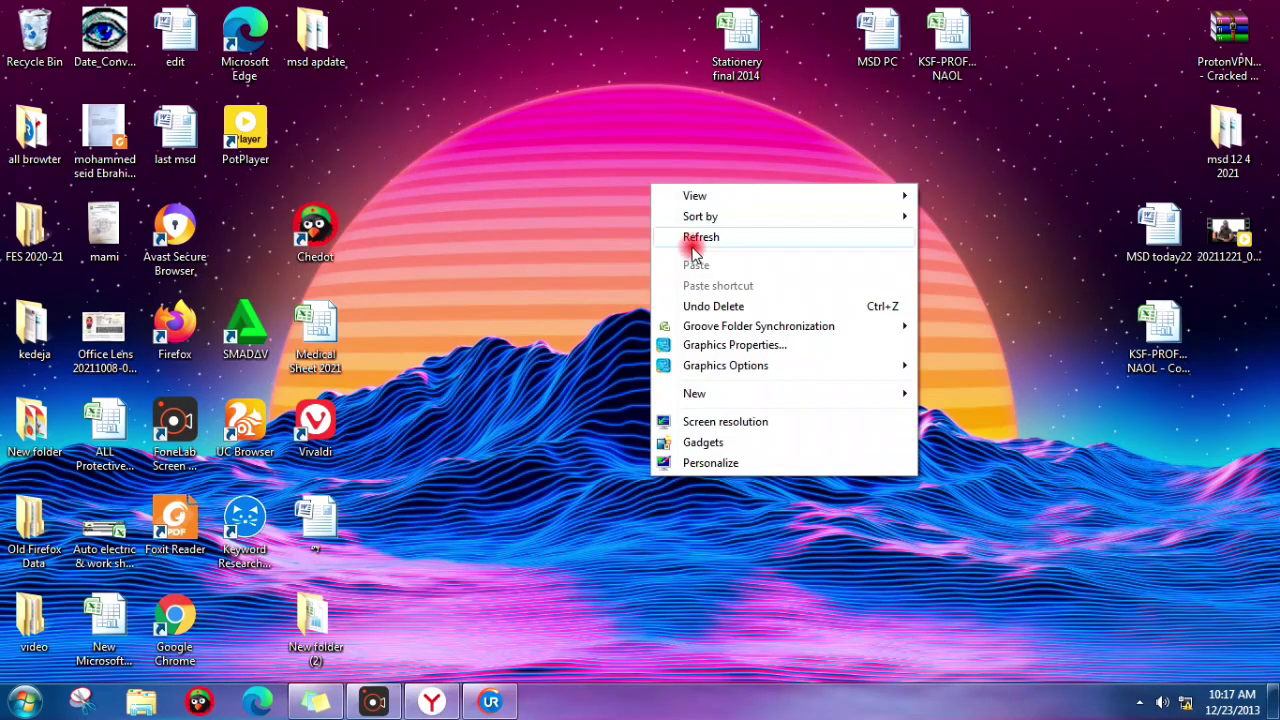
click(665, 234)
drag(1245, 45, 753, 237)
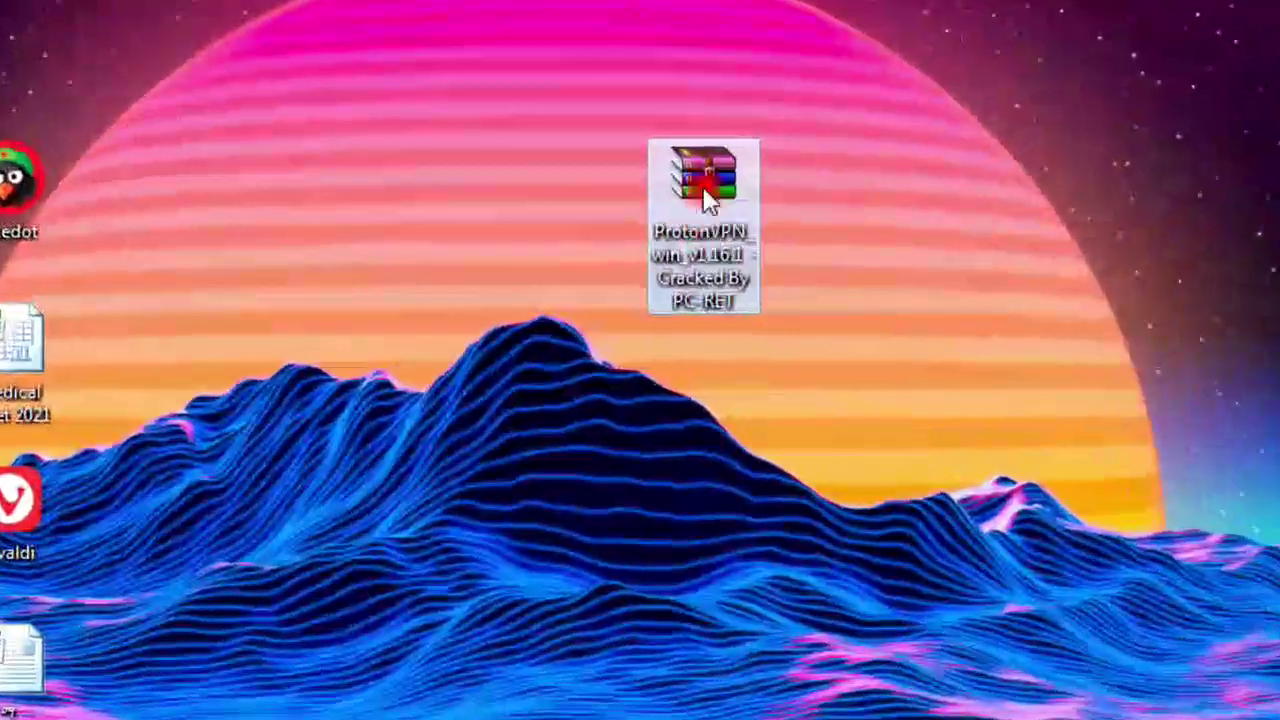
right_click(742, 254)
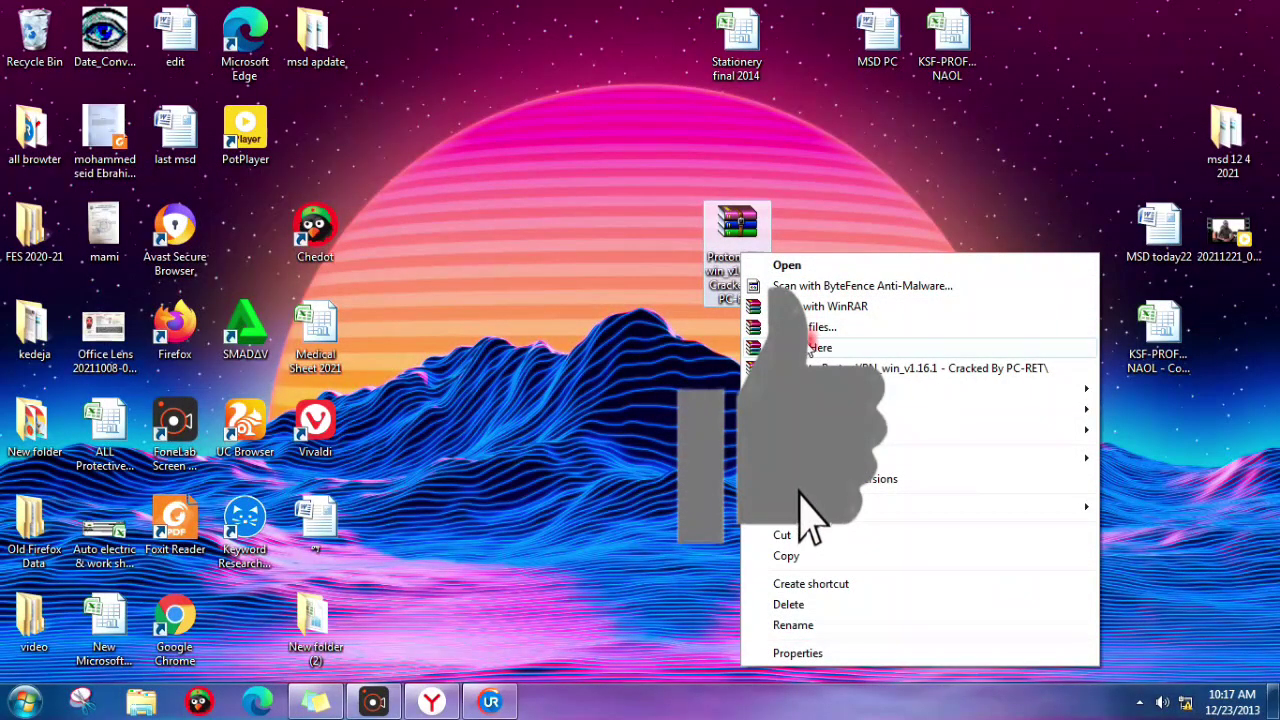
click(810, 347)
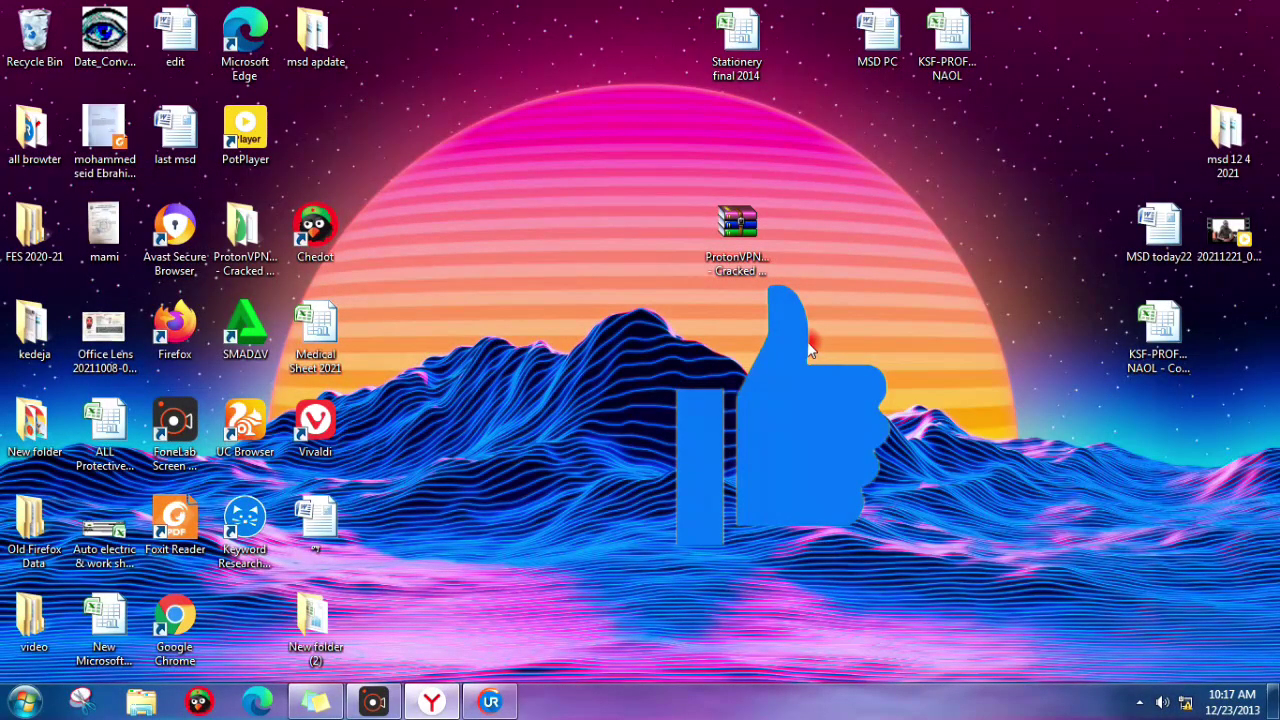
Step: Open the extracted folder and run the ProtonVPN_win_v1.16.1 installer as administrator
drag(248, 262, 888, 285)
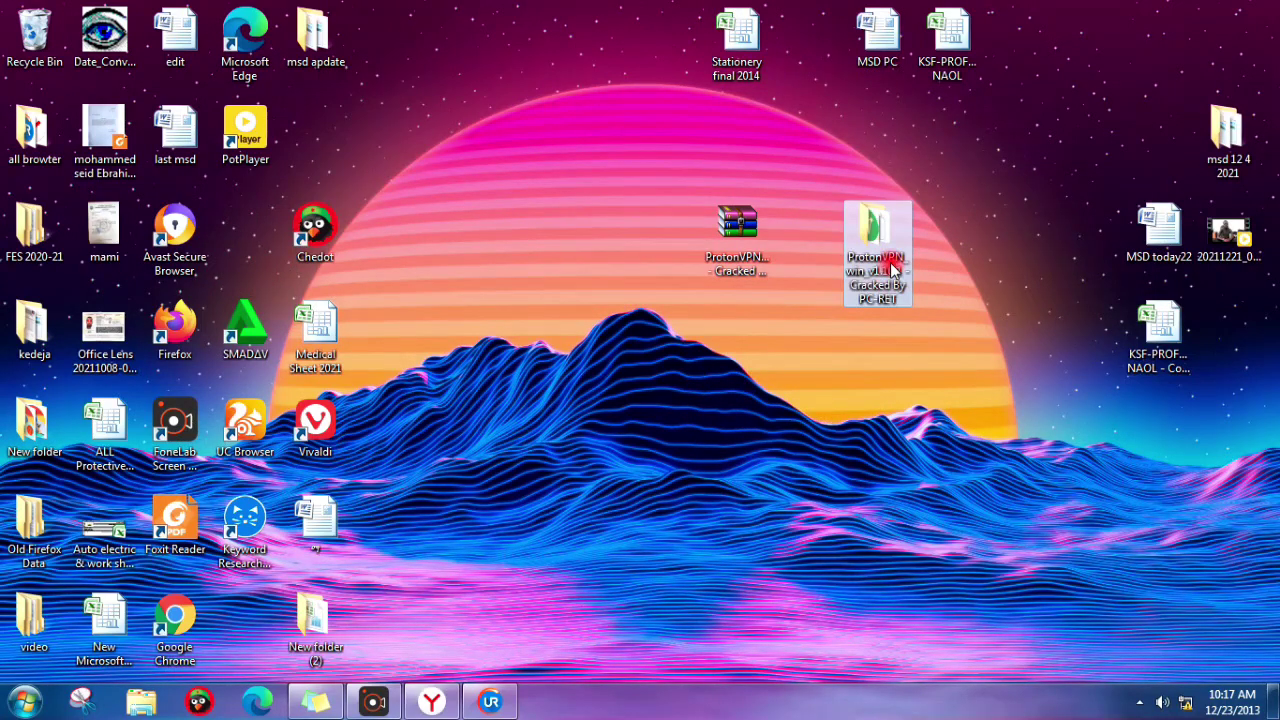
double_click(890, 268)
right_click(608, 242)
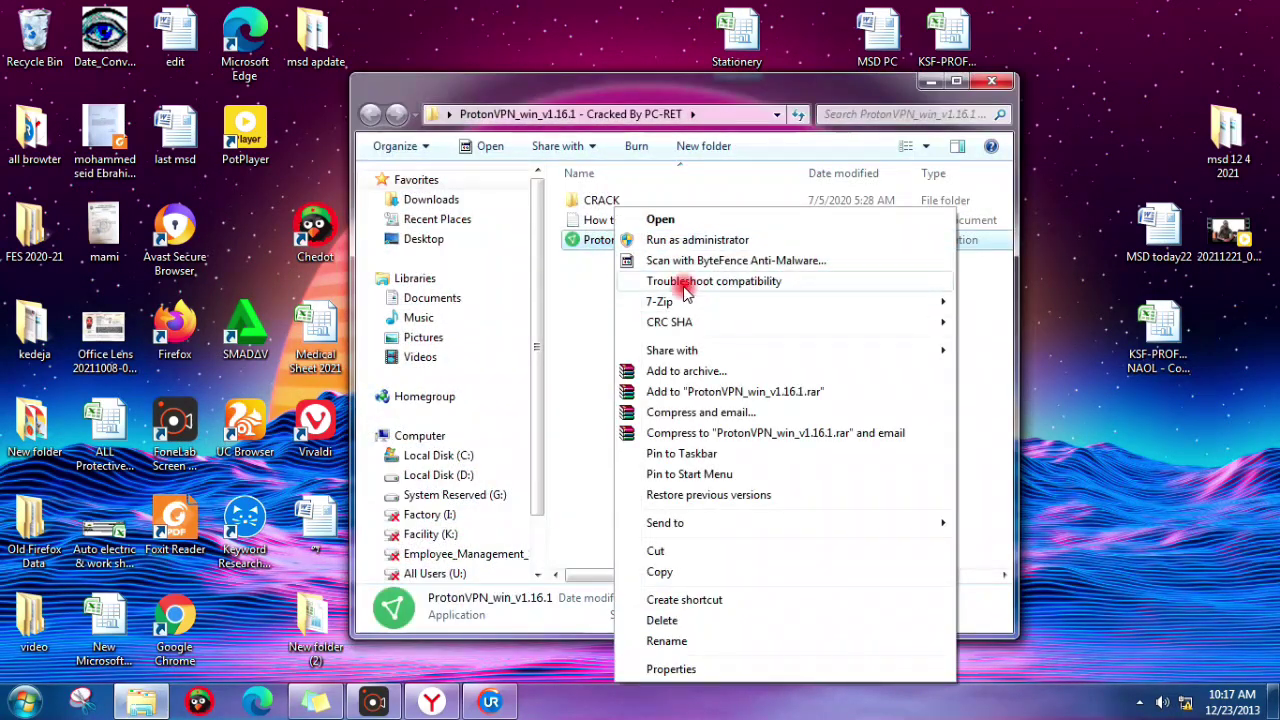
click(663, 242)
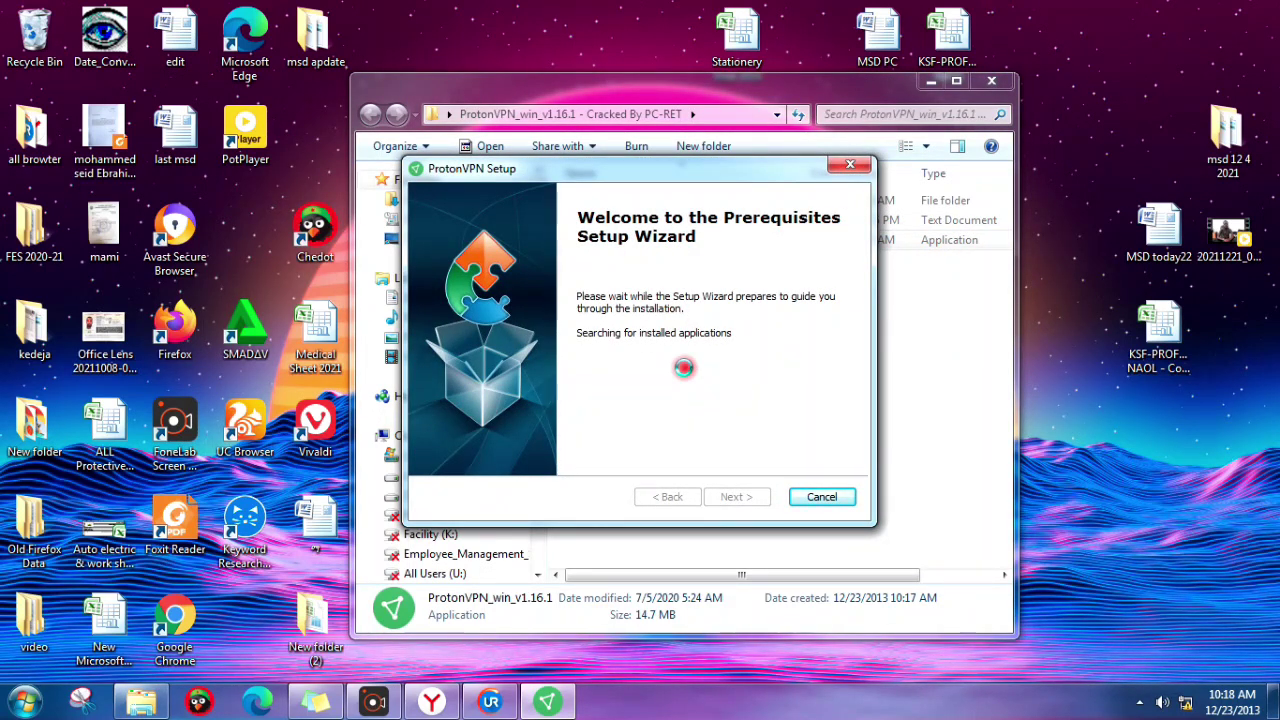
Step: Run the ProtonVPN installation, then close the failed wizard with Show log unticked
click(733, 496)
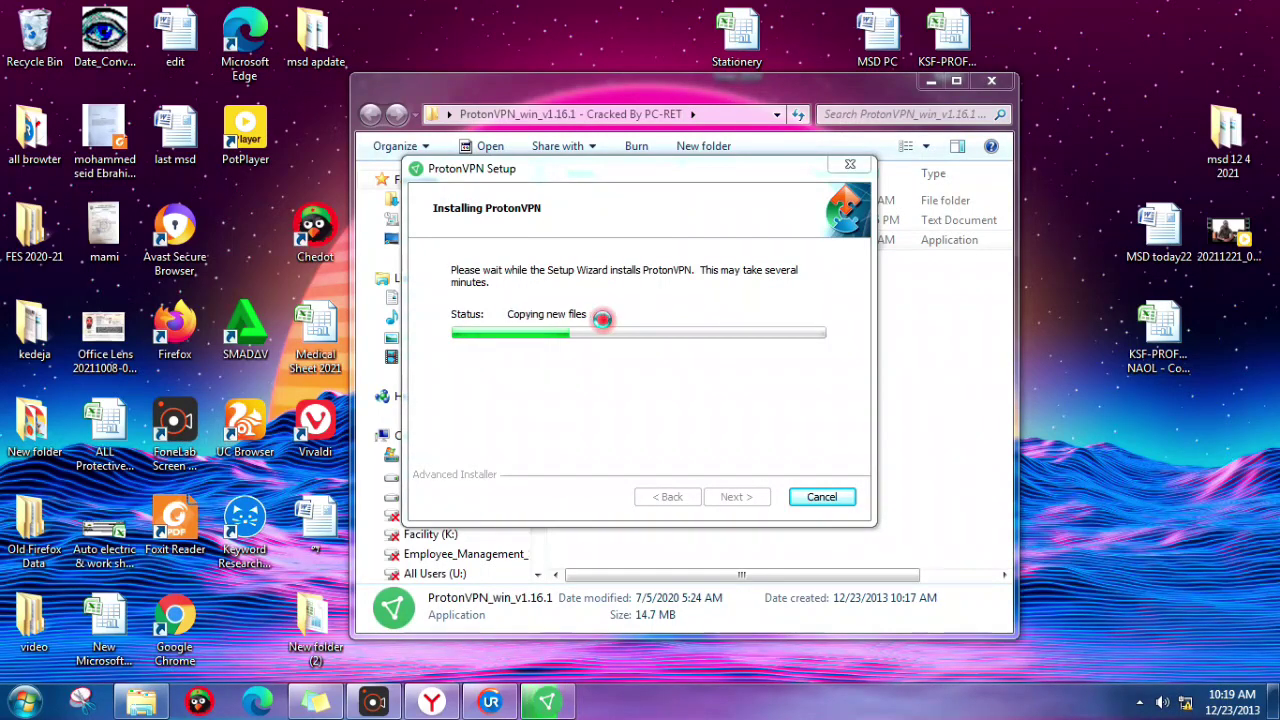
right_click(1100, 60)
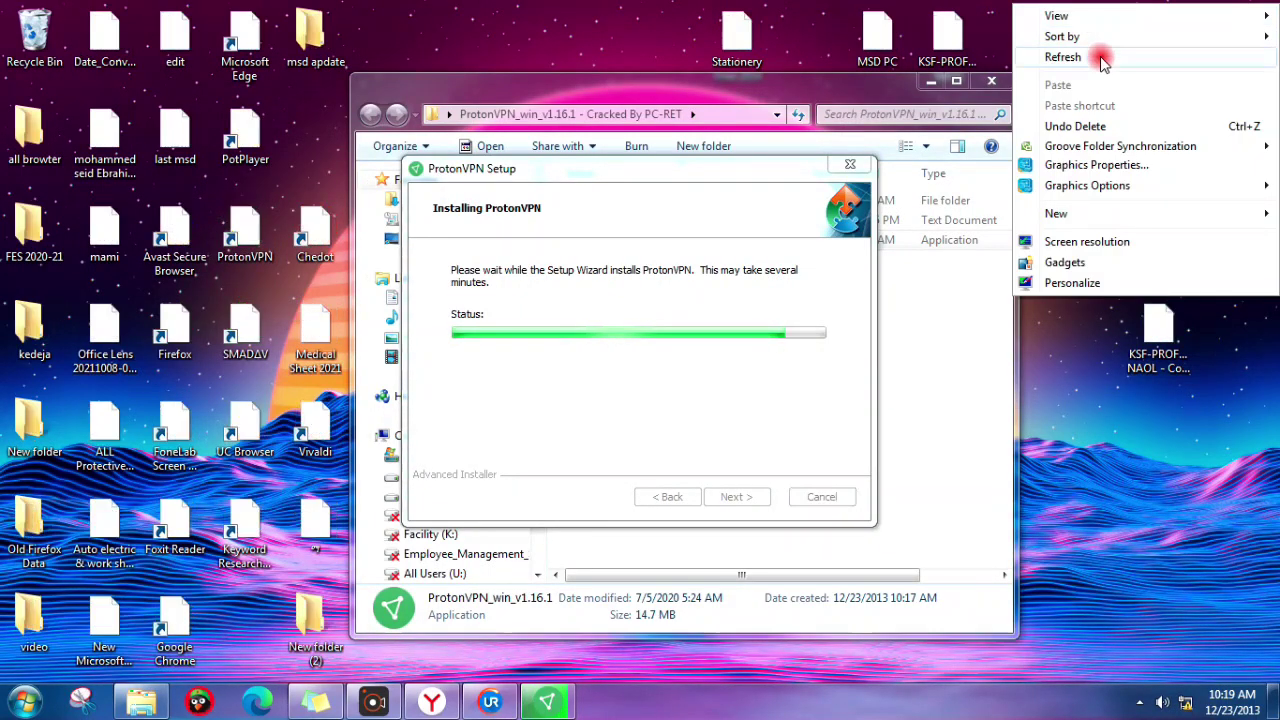
click(1100, 58)
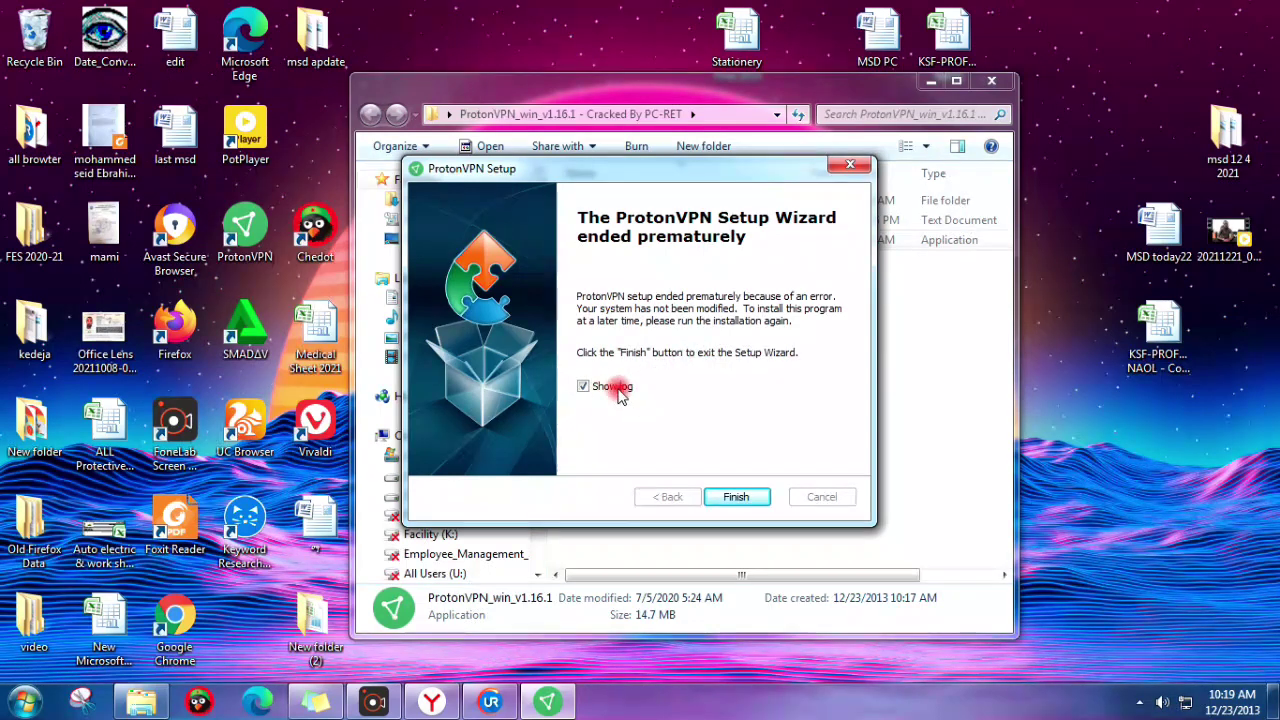
click(584, 386)
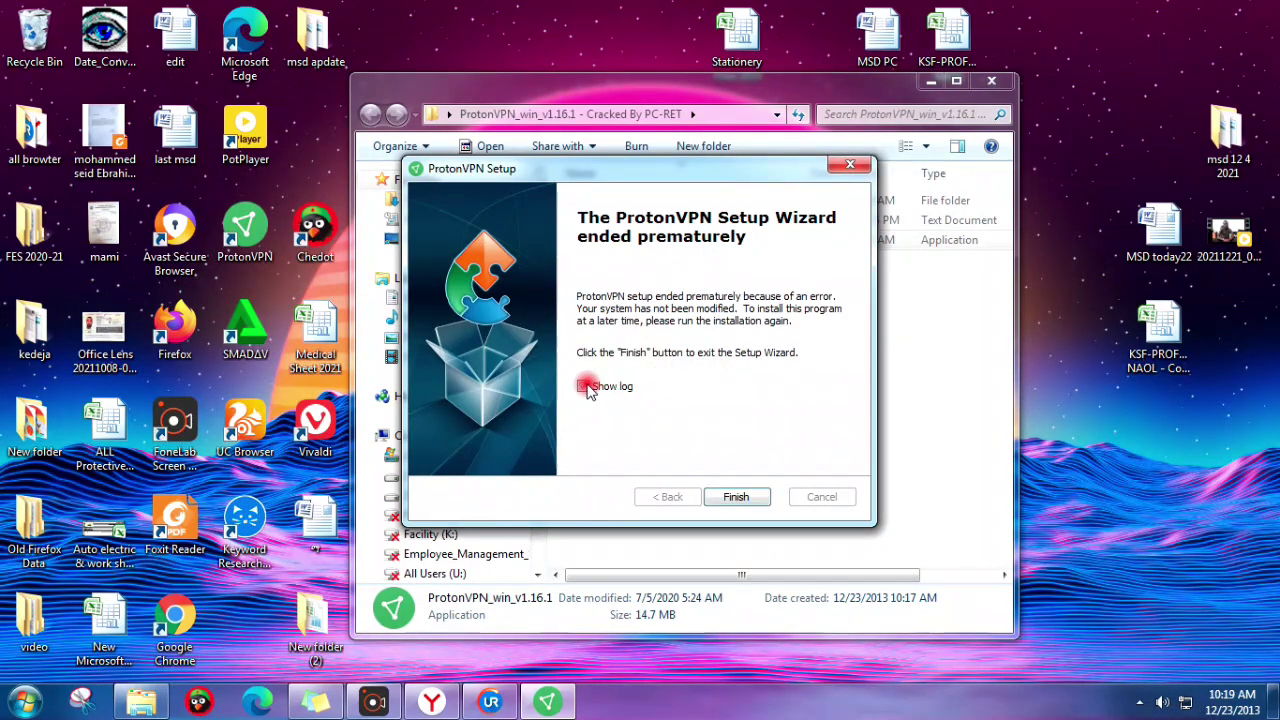
click(736, 498)
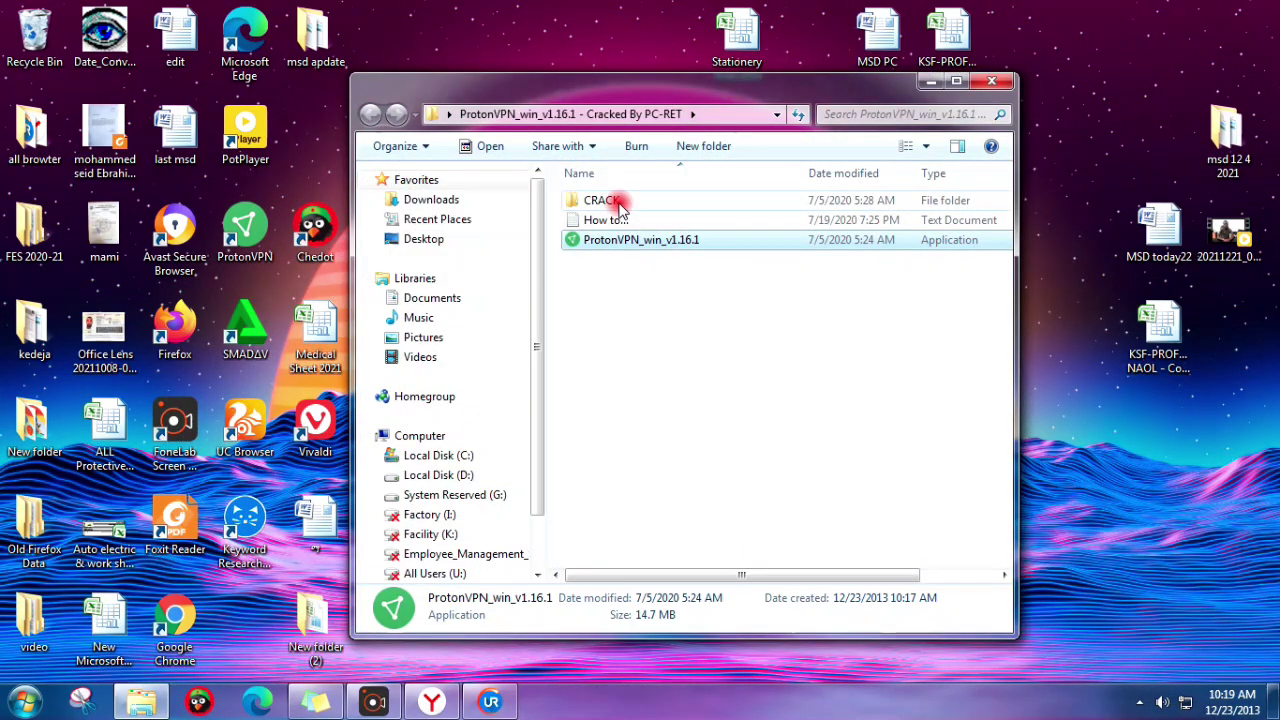
Step: Copy the ProtonVPN program file from the CRACK folder
double_click(609, 200)
right_click(622, 205)
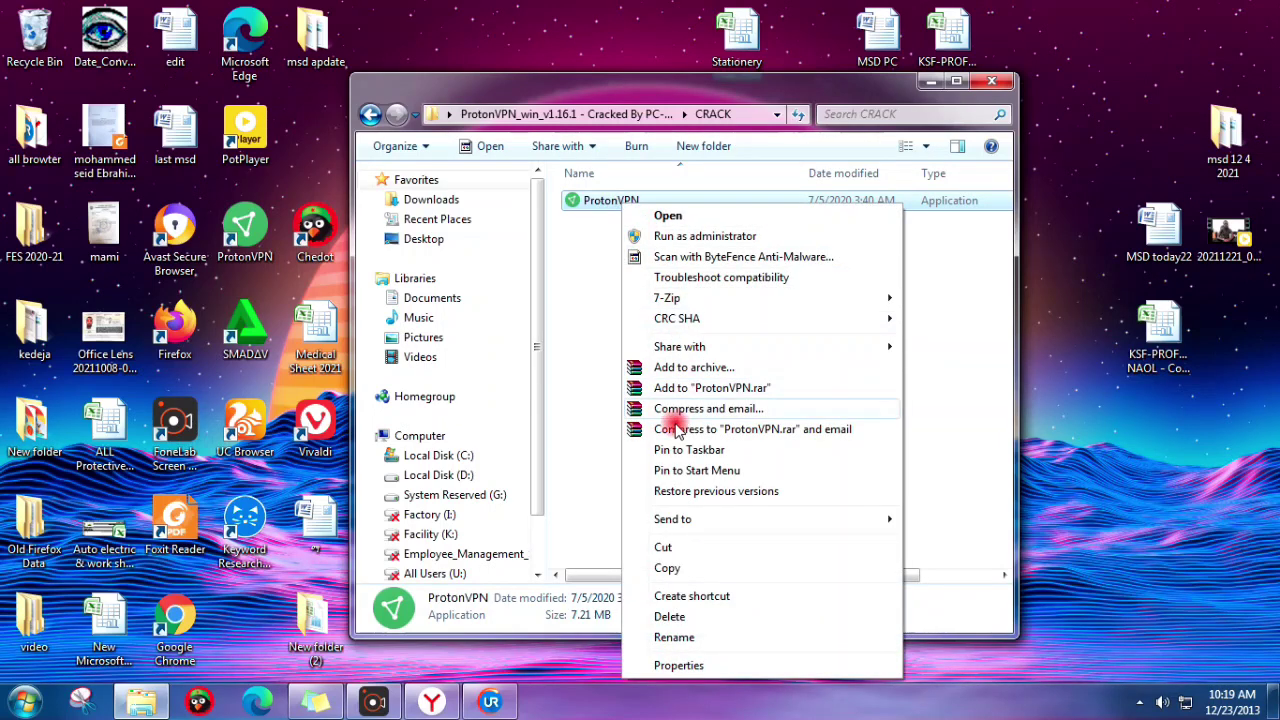
click(672, 567)
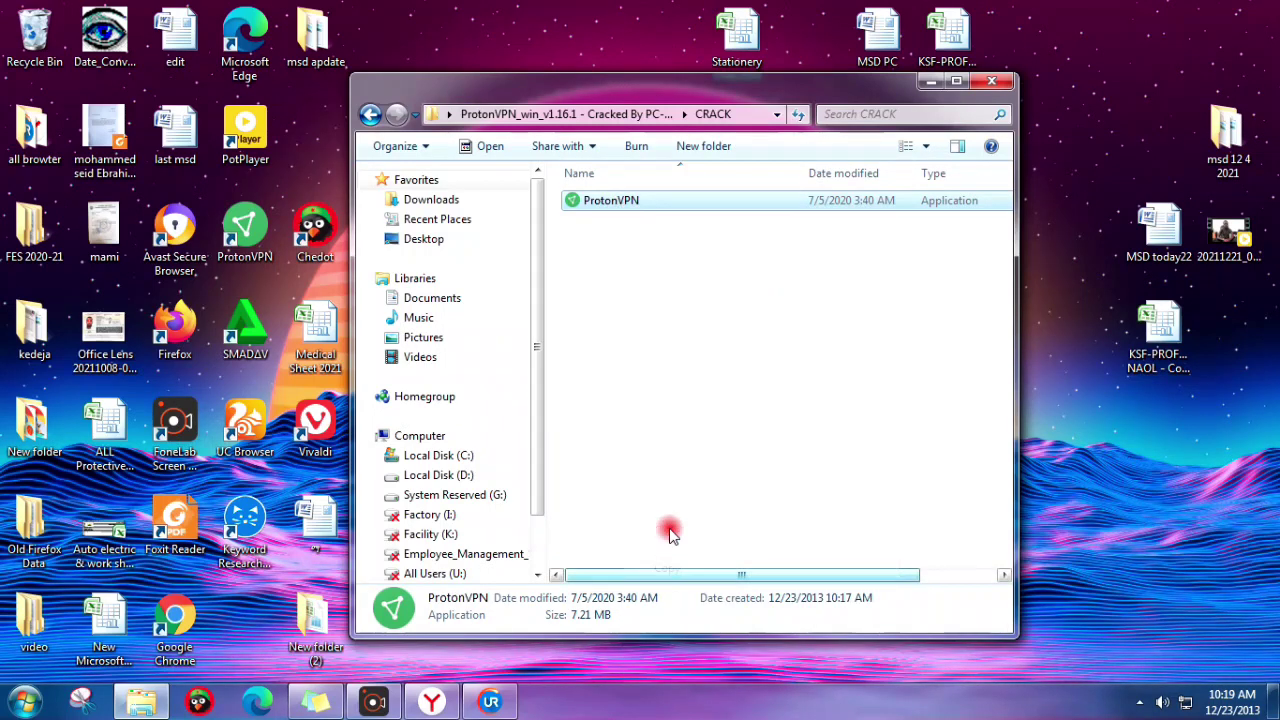
click(370, 114)
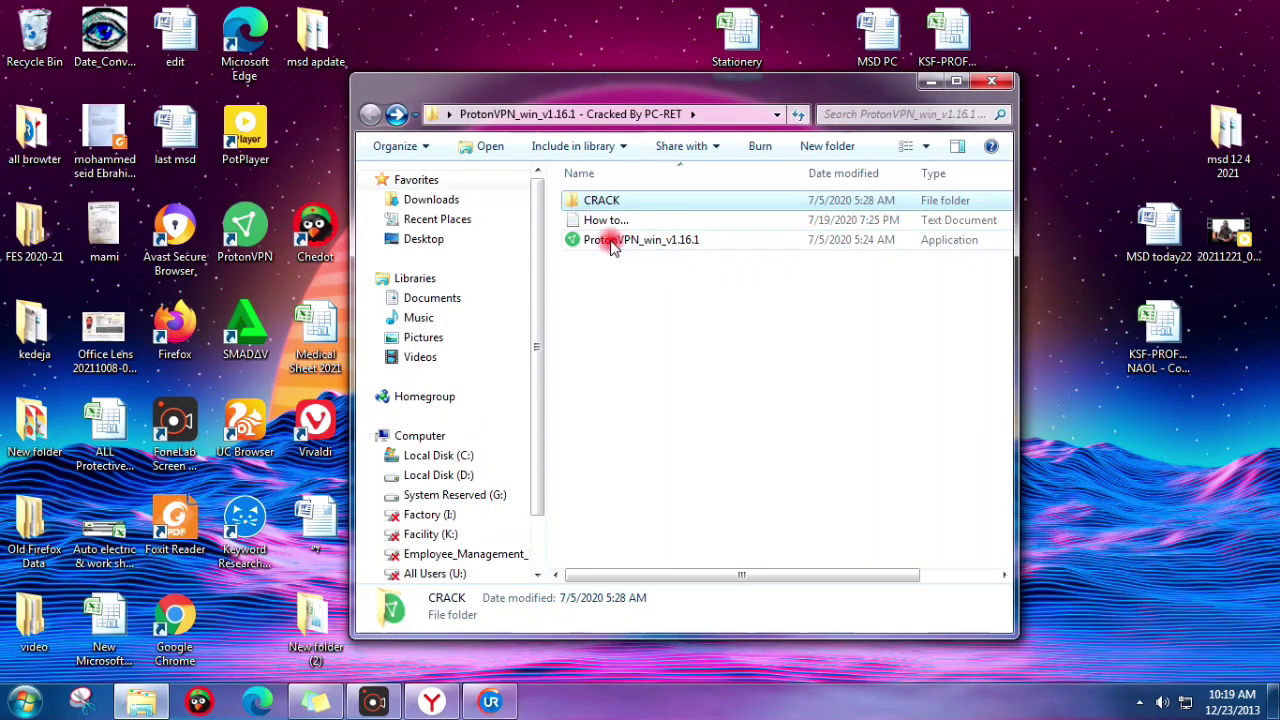
drag(604, 74, 612, 435)
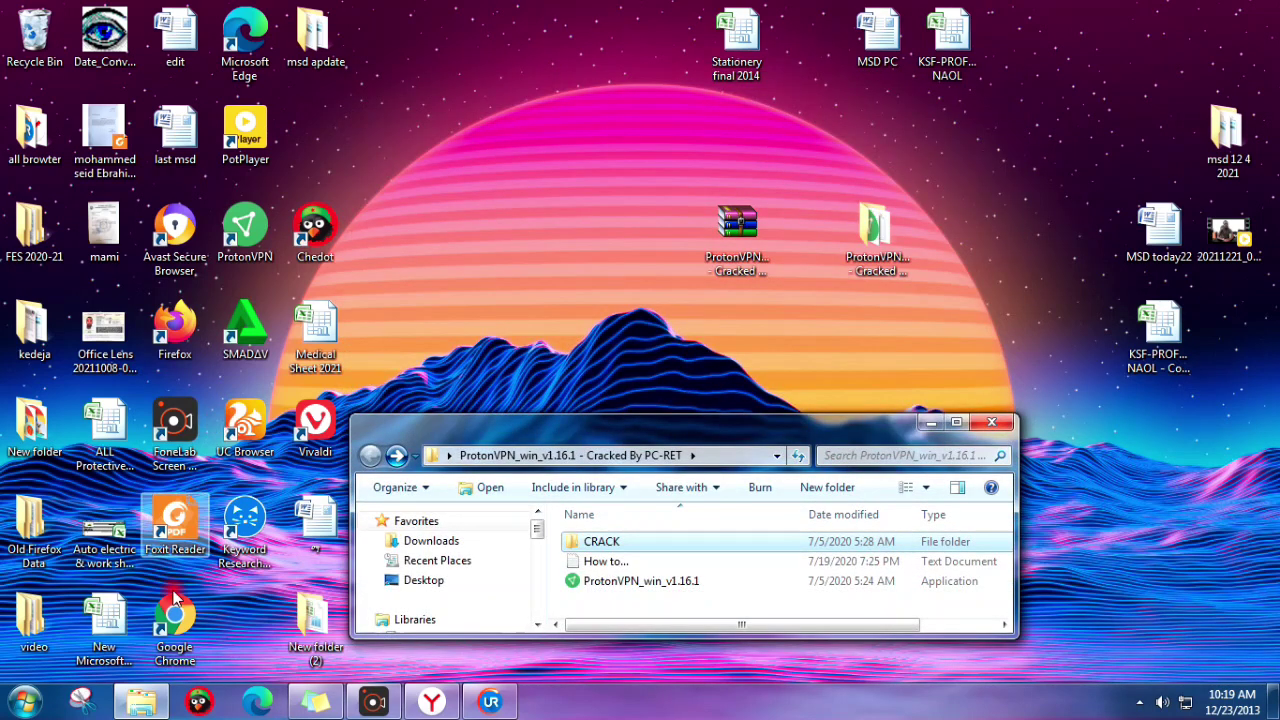
Step: Paste it into the ProtonVPN install location, replacing the installed file
right_click(272, 232)
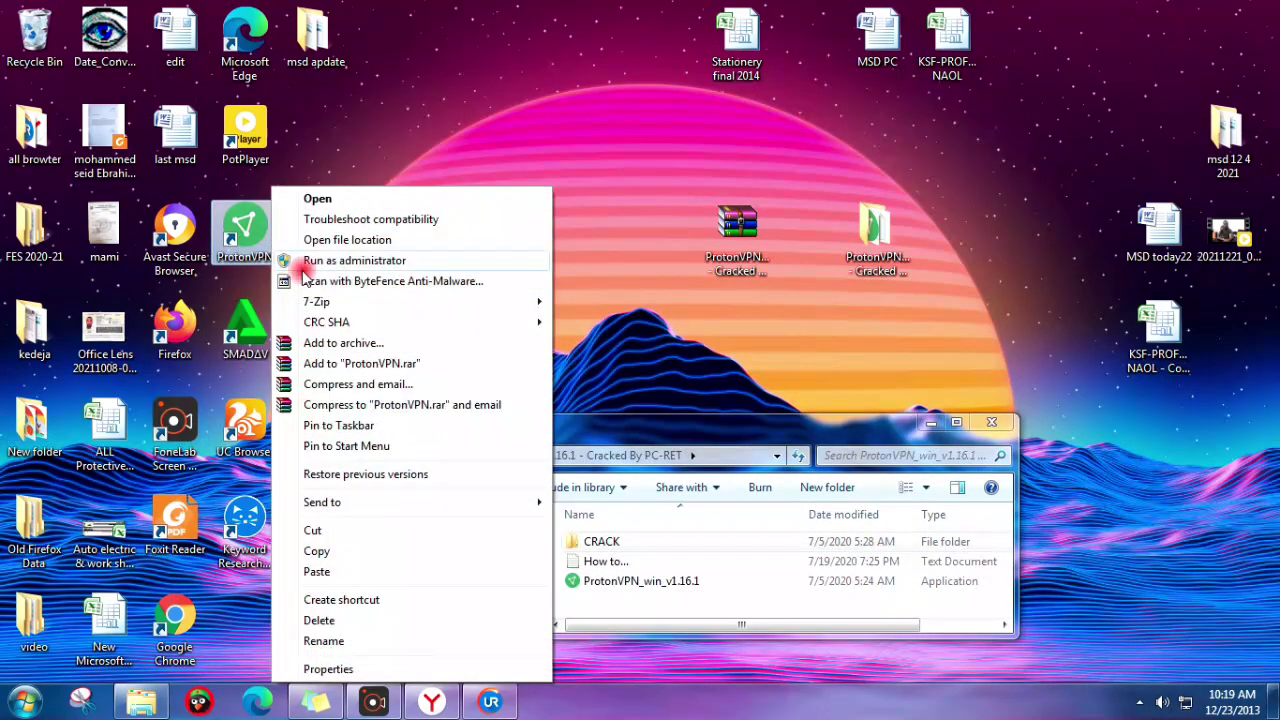
click(380, 241)
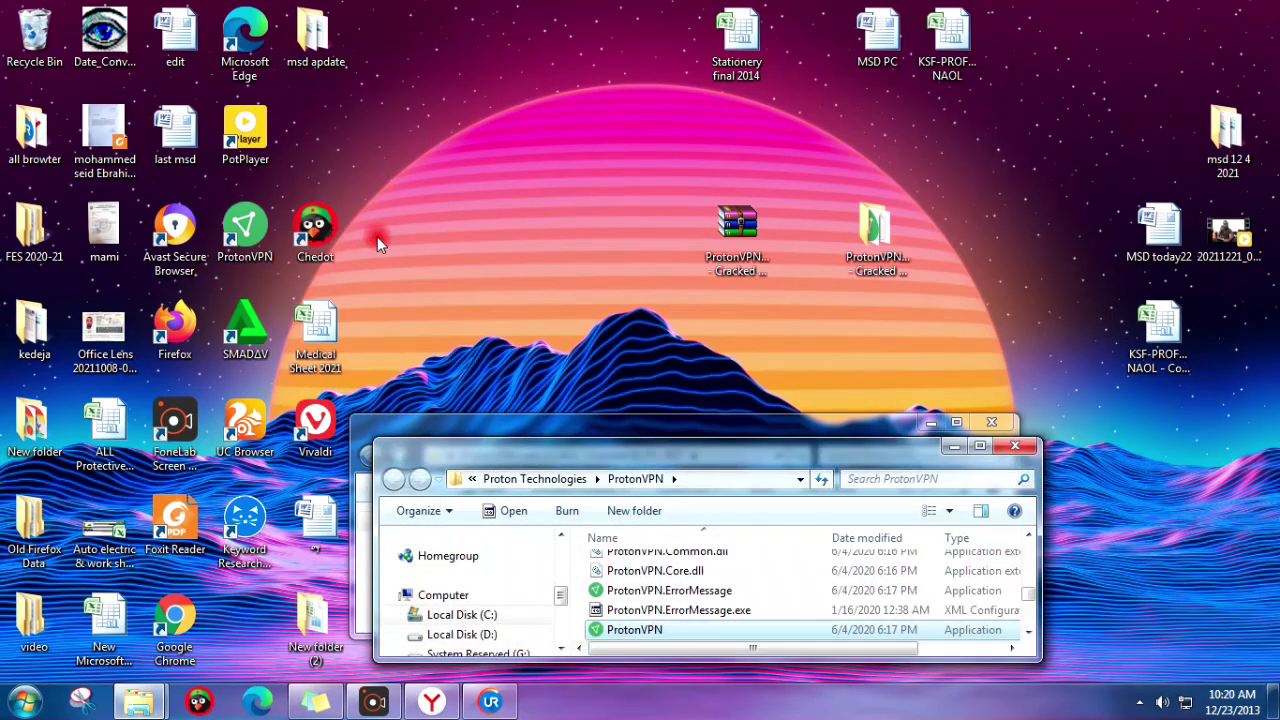
double_click(703, 466)
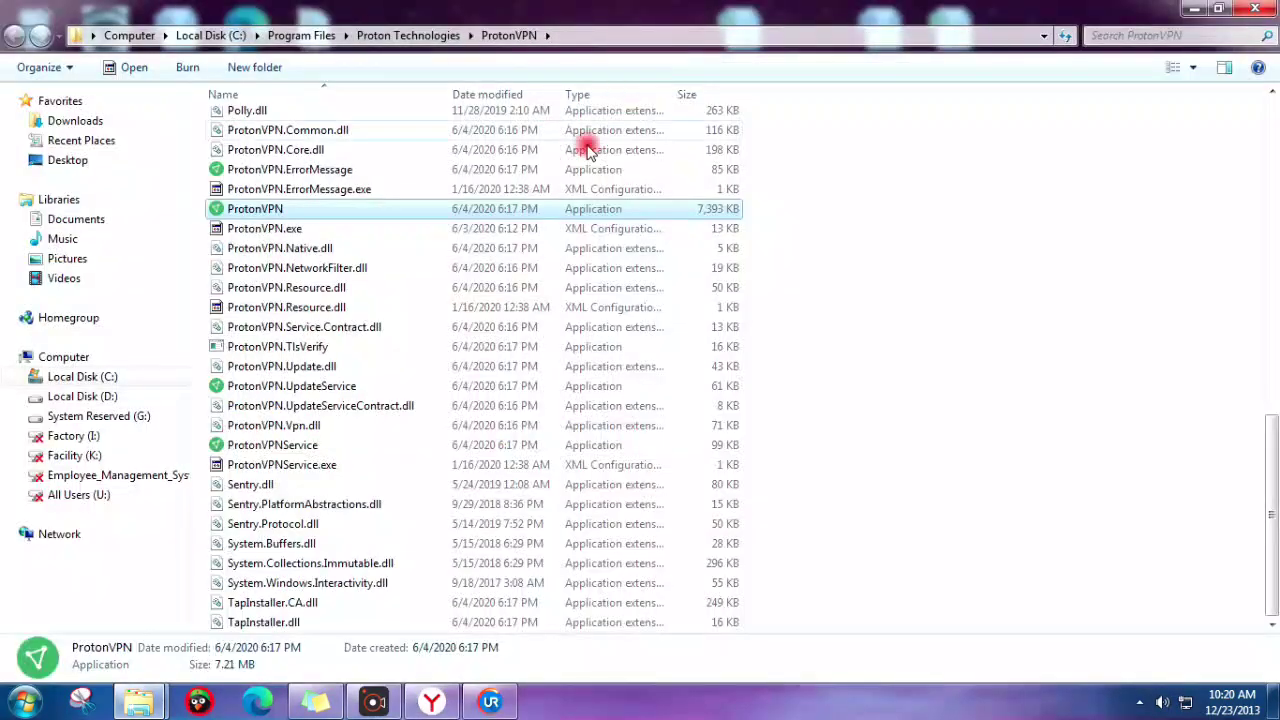
right_click(940, 185)
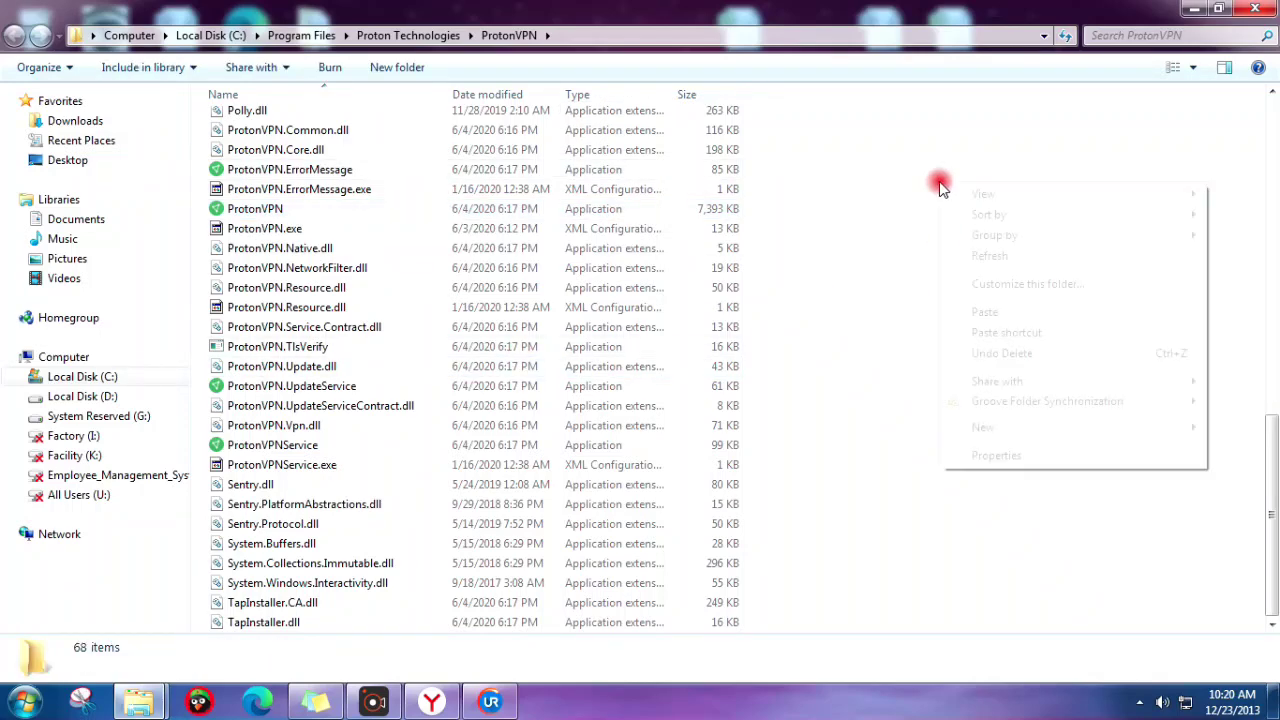
click(986, 313)
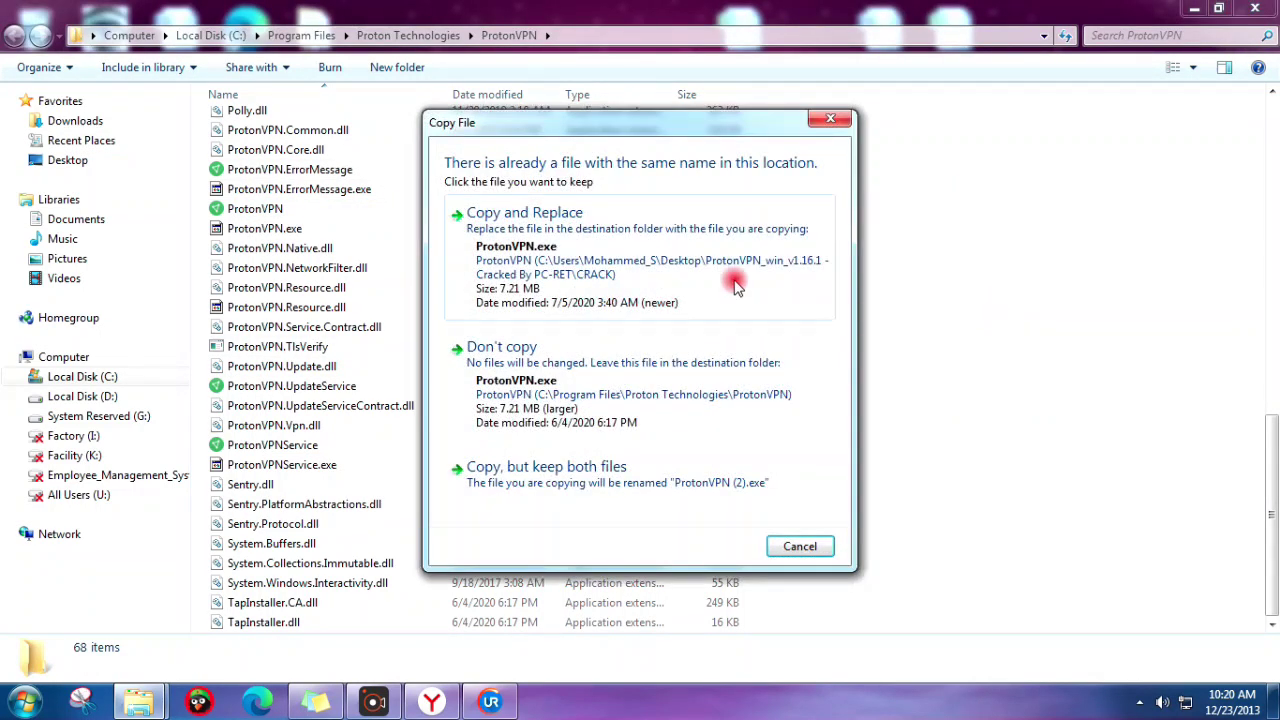
click(603, 248)
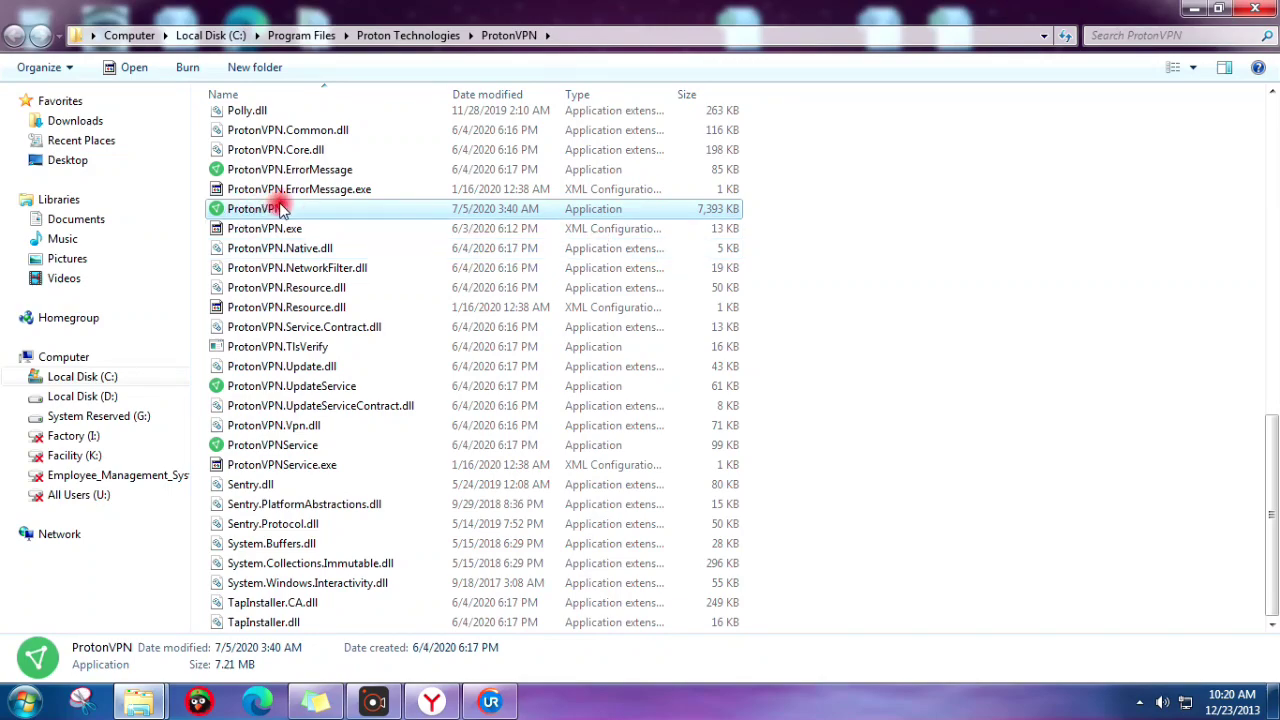
Step: Close the install folder window and refresh the desktop
click(1254, 8)
right_click(545, 186)
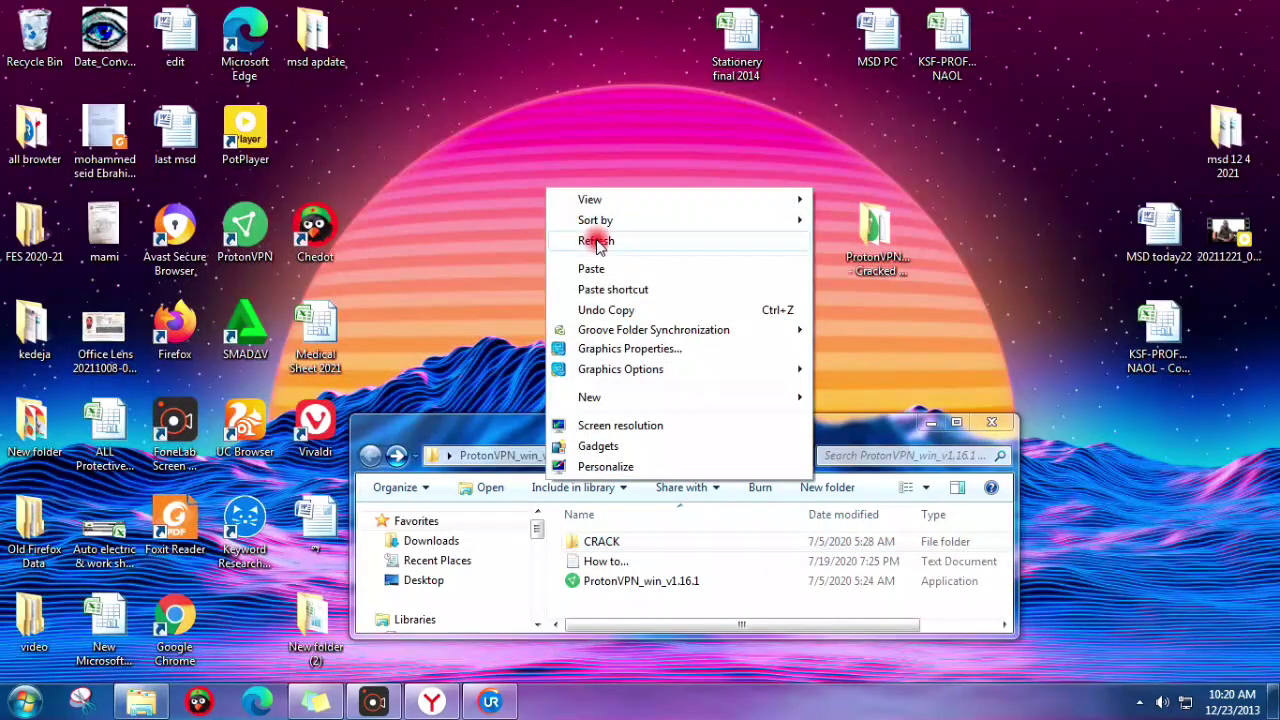
right_click(590, 198)
click(628, 254)
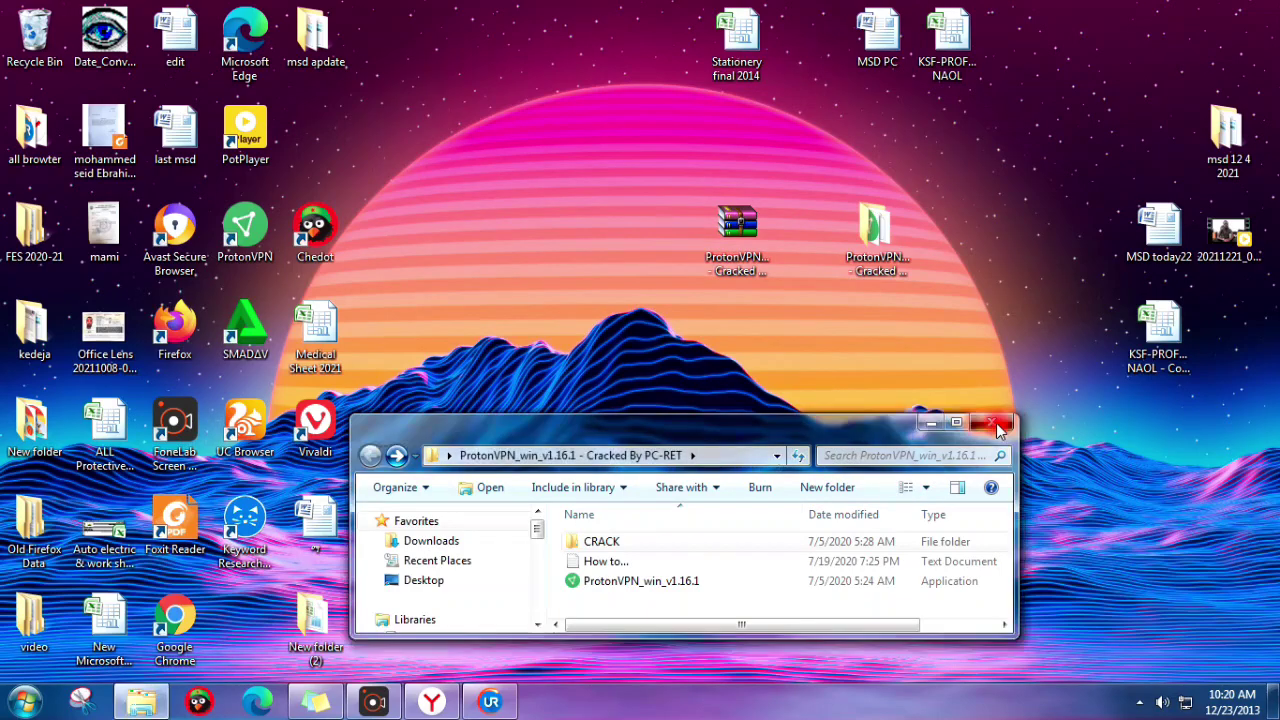
right_click(532, 243)
click(579, 294)
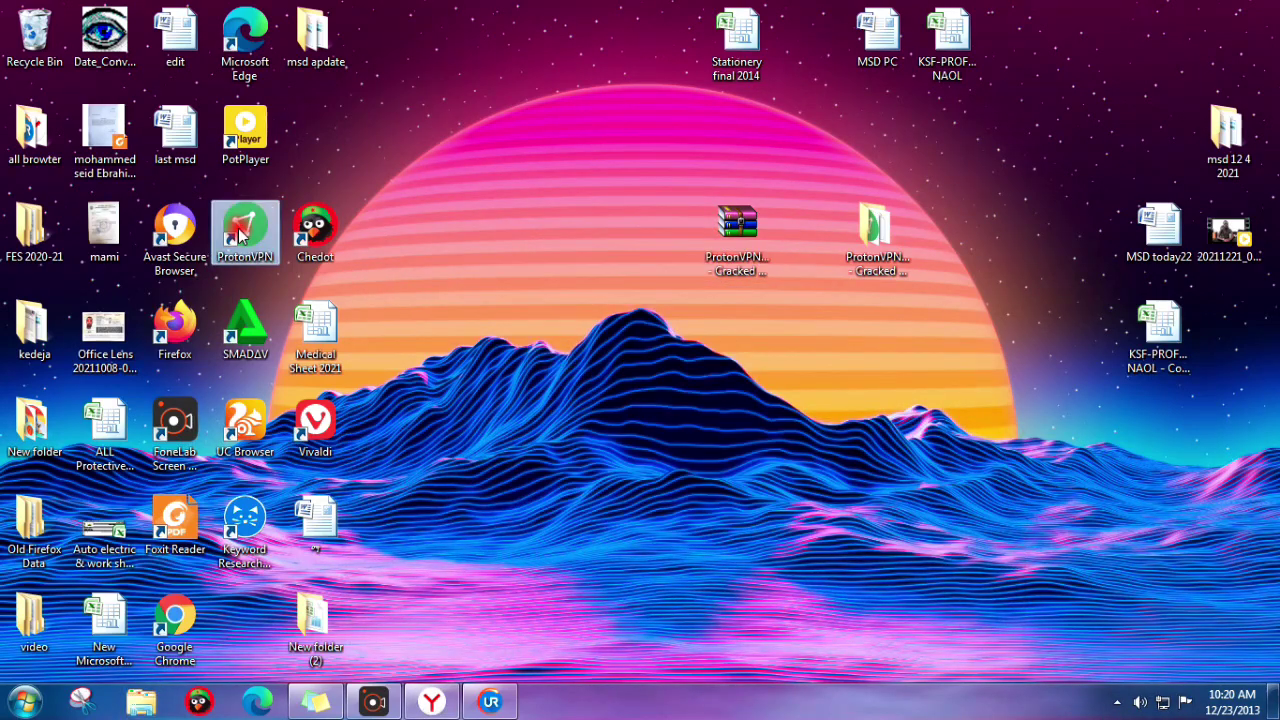
Step: Launch ProtonVPN as administrator from its desktop shortcut and dismiss the WELCOME message
right_click(245, 230)
click(322, 260)
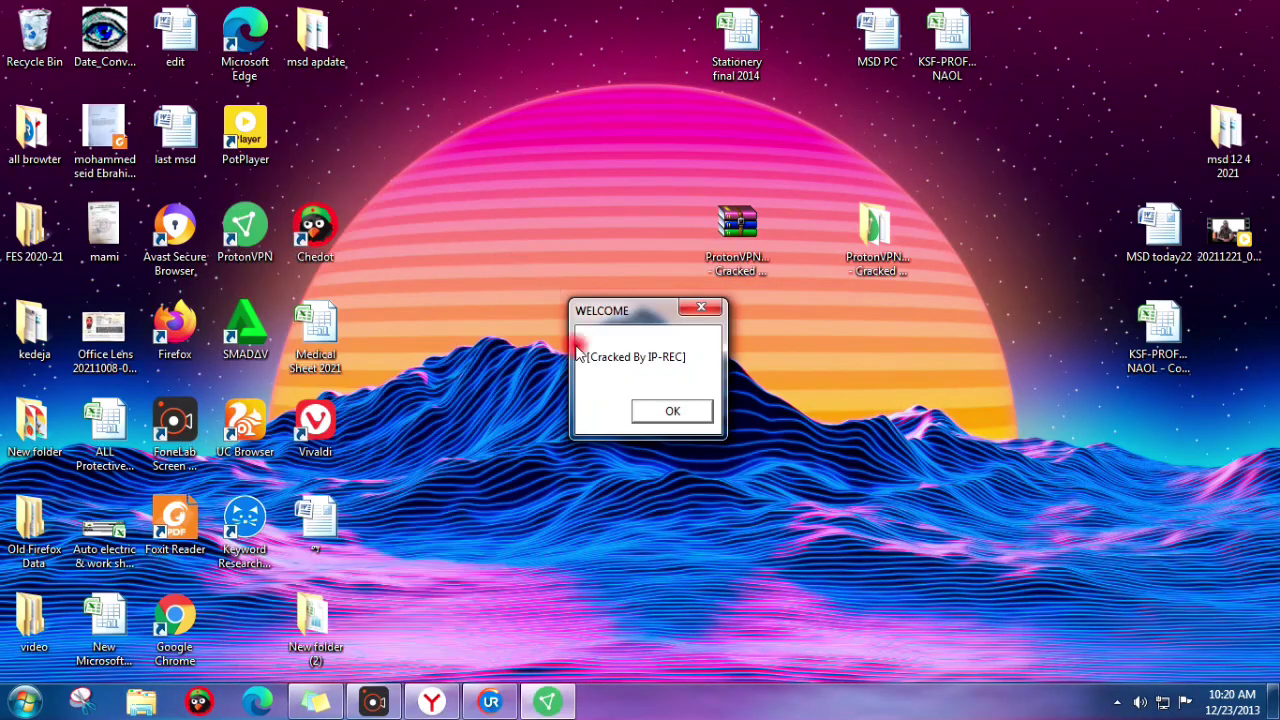
click(672, 412)
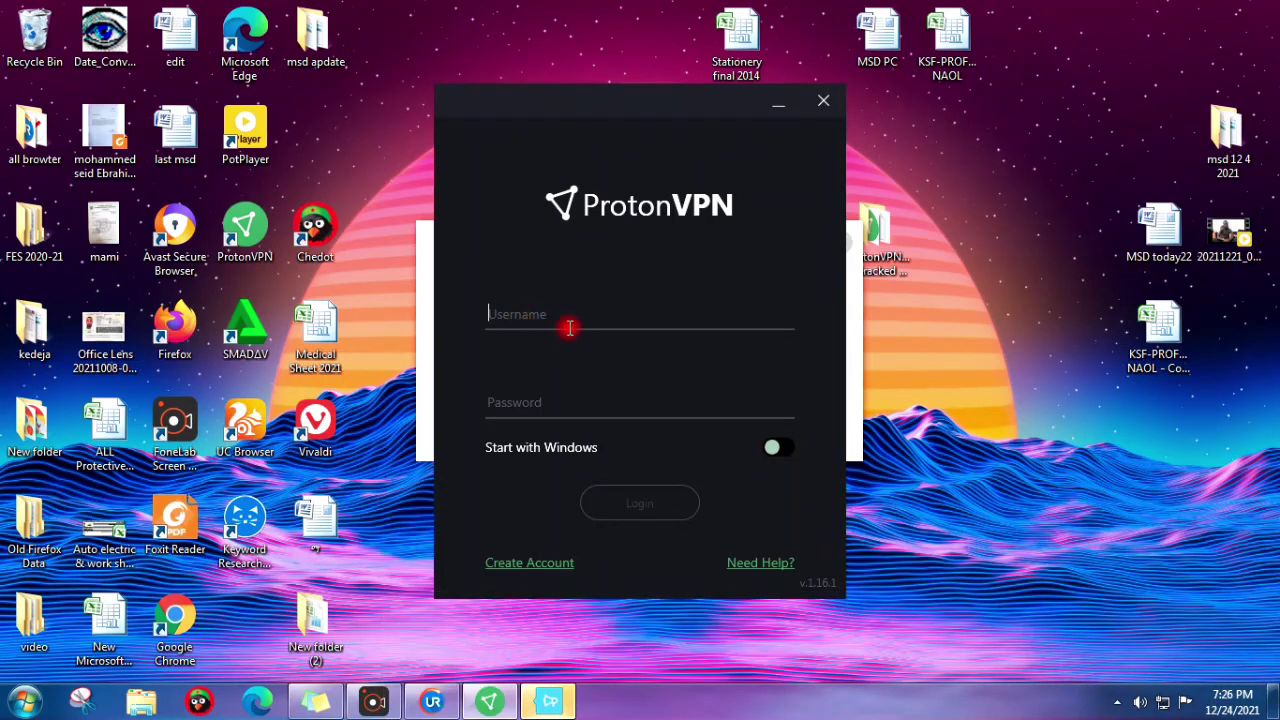
Step: Start a new ProtonVPN account sign-up and choose the Free plan
click(537, 564)
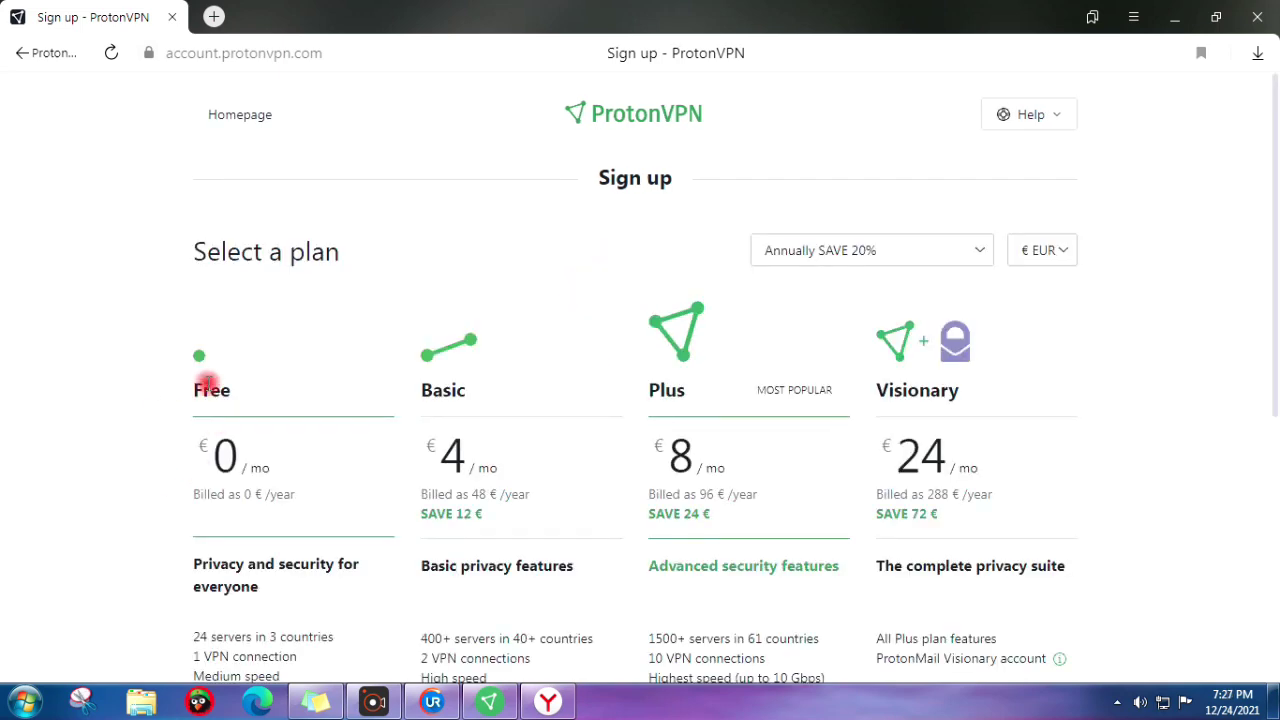
drag(196, 390, 245, 391)
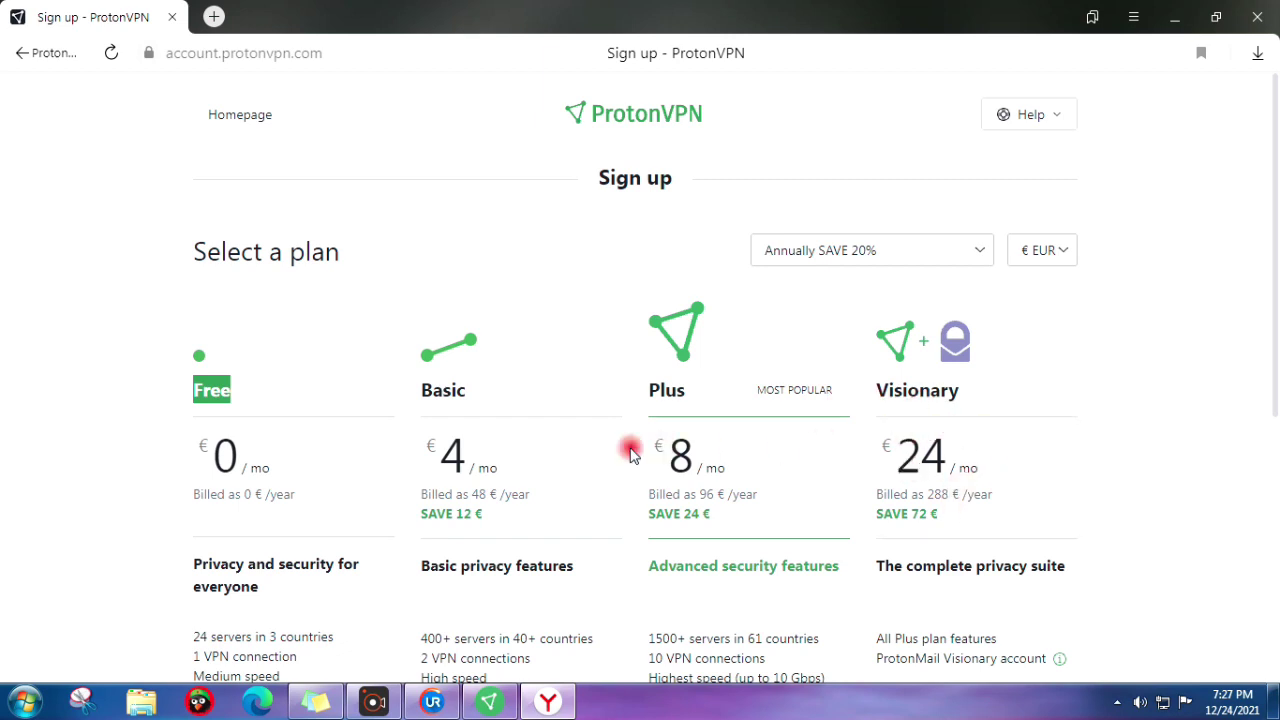
scroll(205, 470, down, 2)
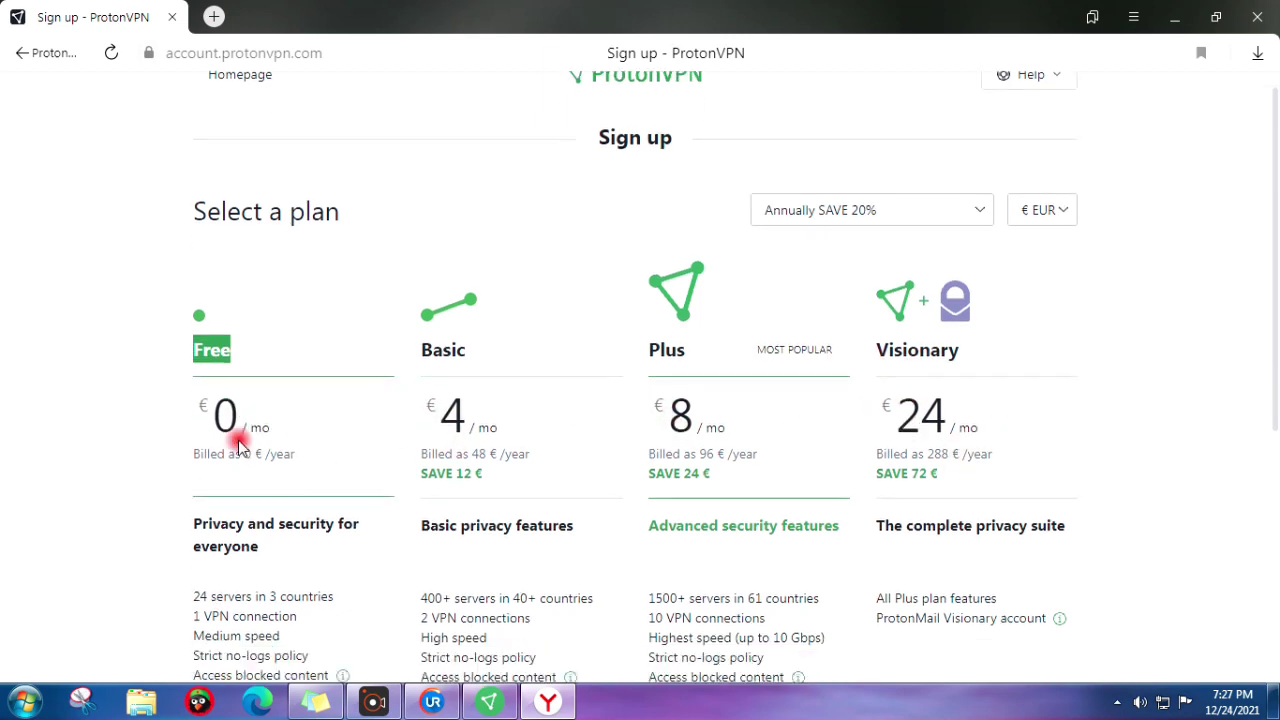
scroll(223, 363, down, 3)
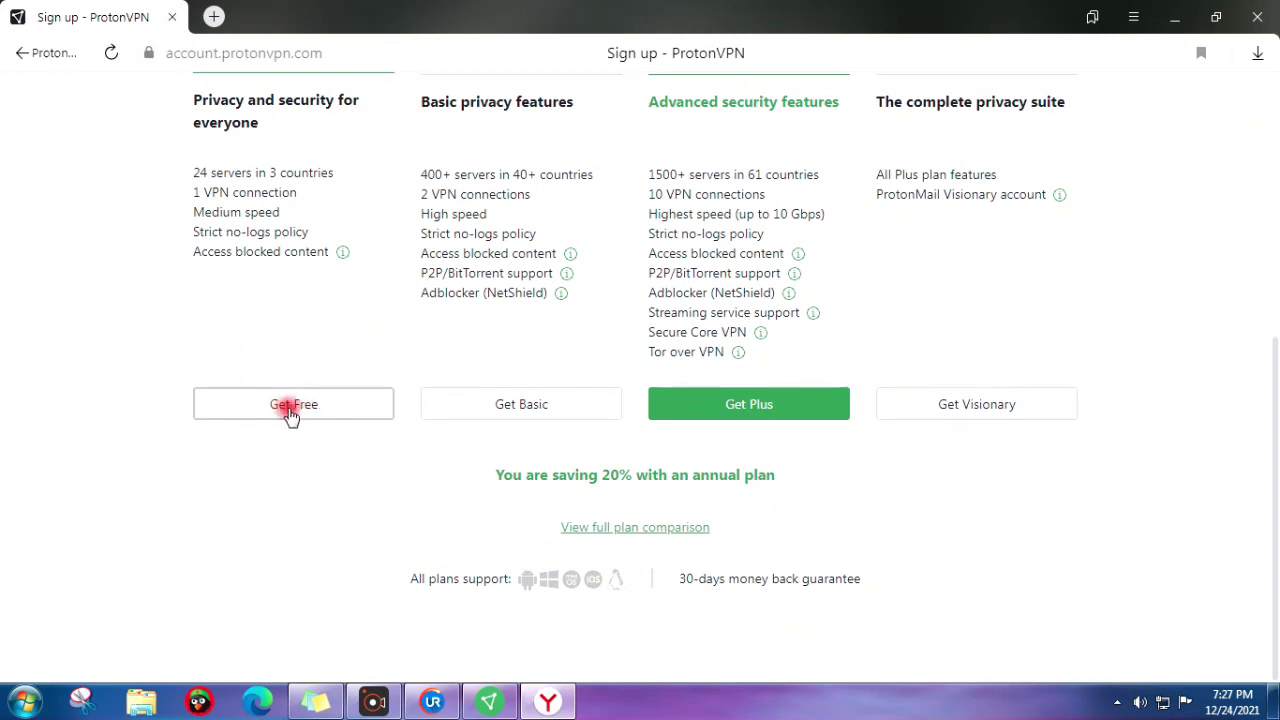
click(290, 410)
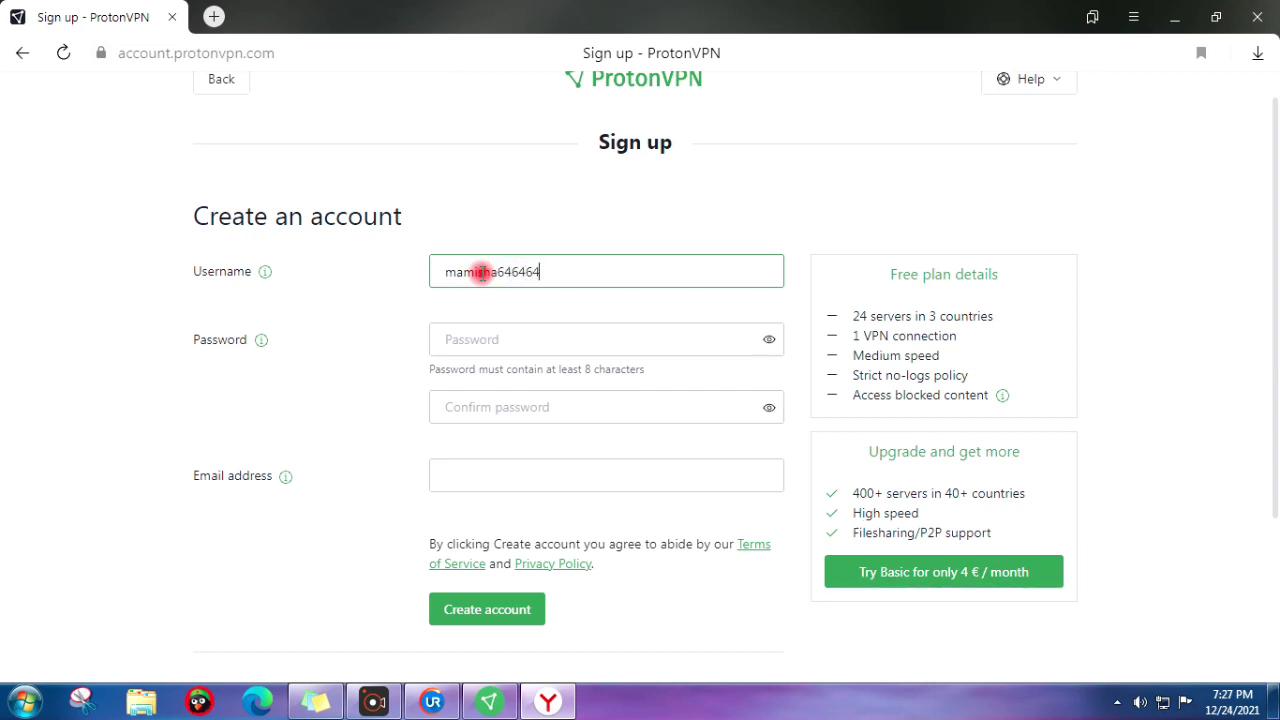
Step: Fill in the account password, its confirmation and the email address
click(467, 339)
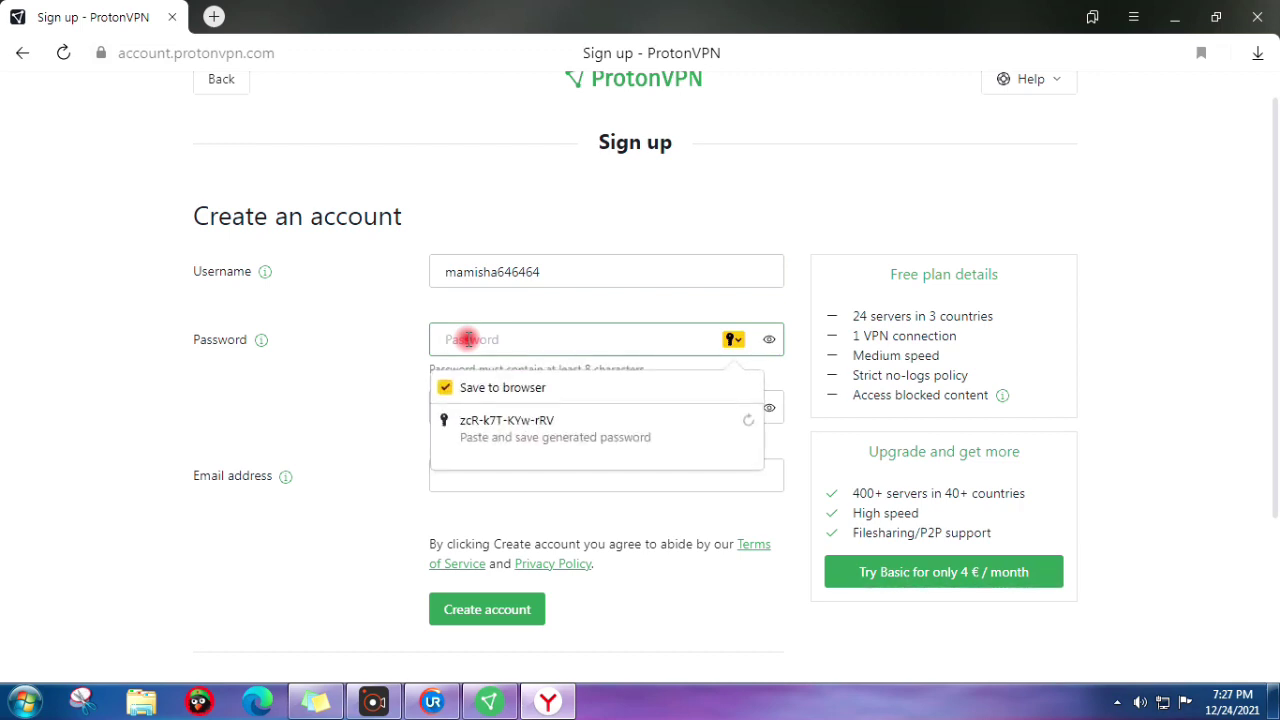
text(m)
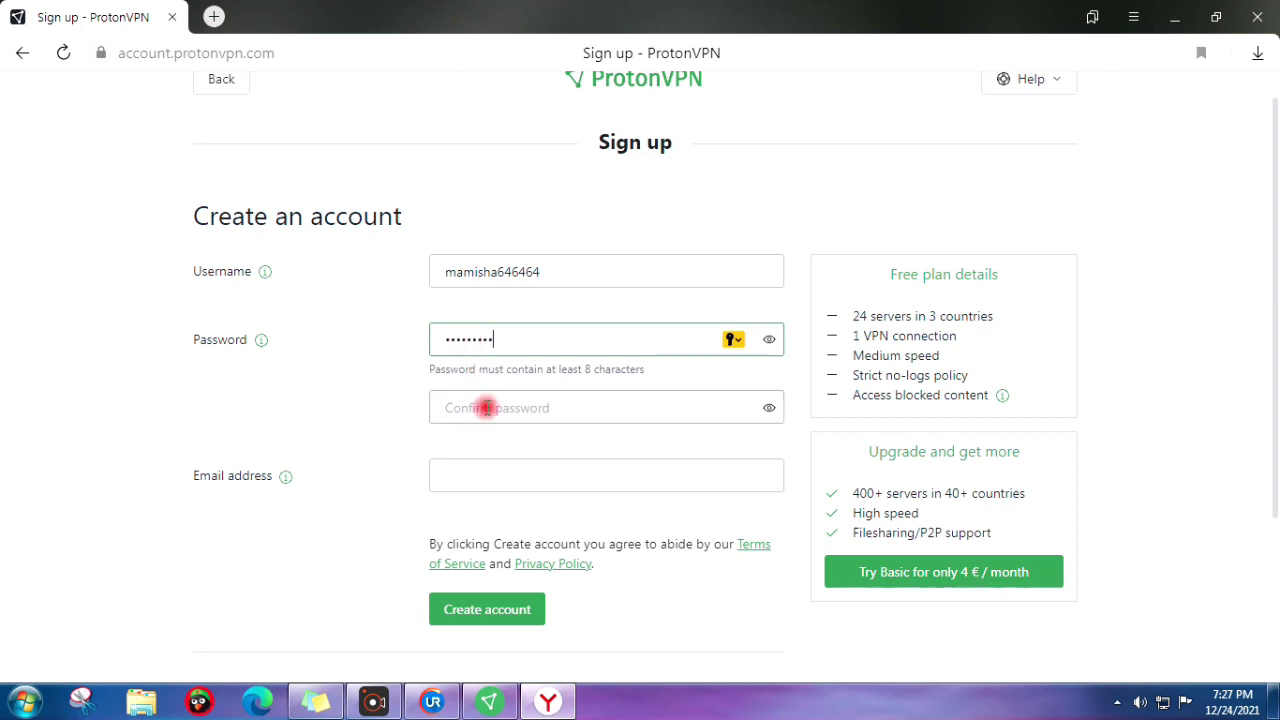
click(486, 407)
text(m)
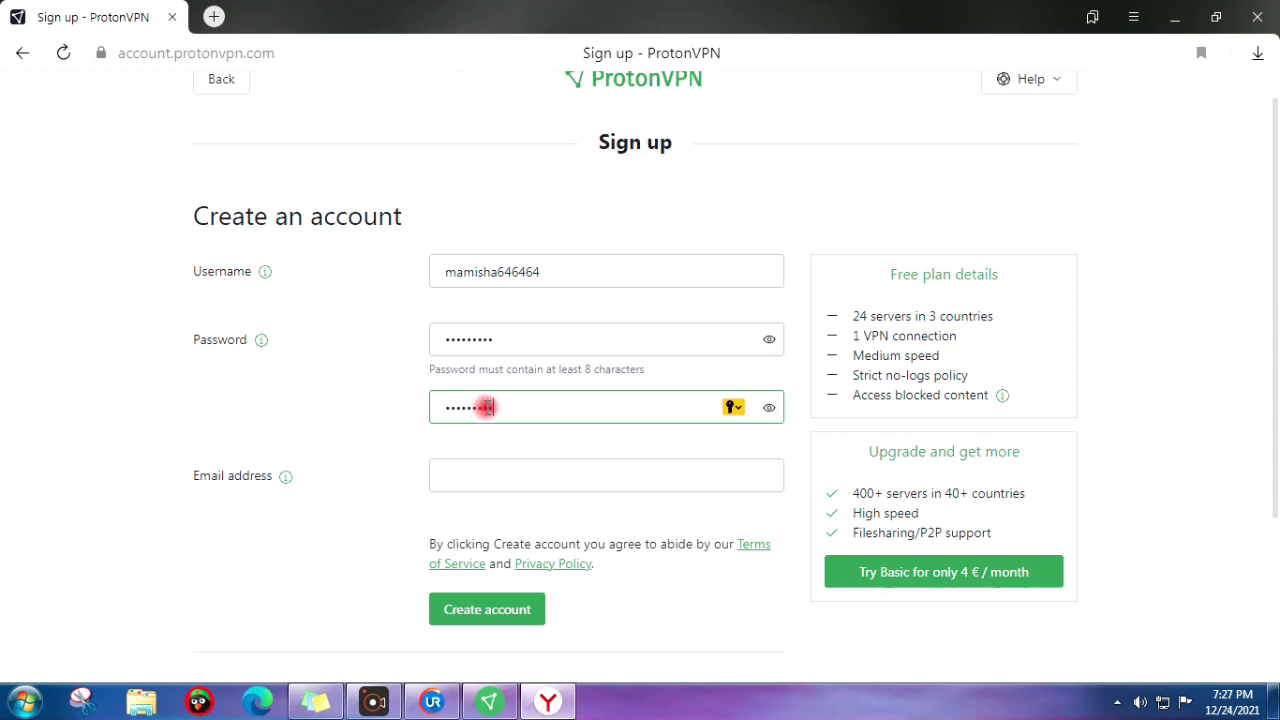
click(467, 476)
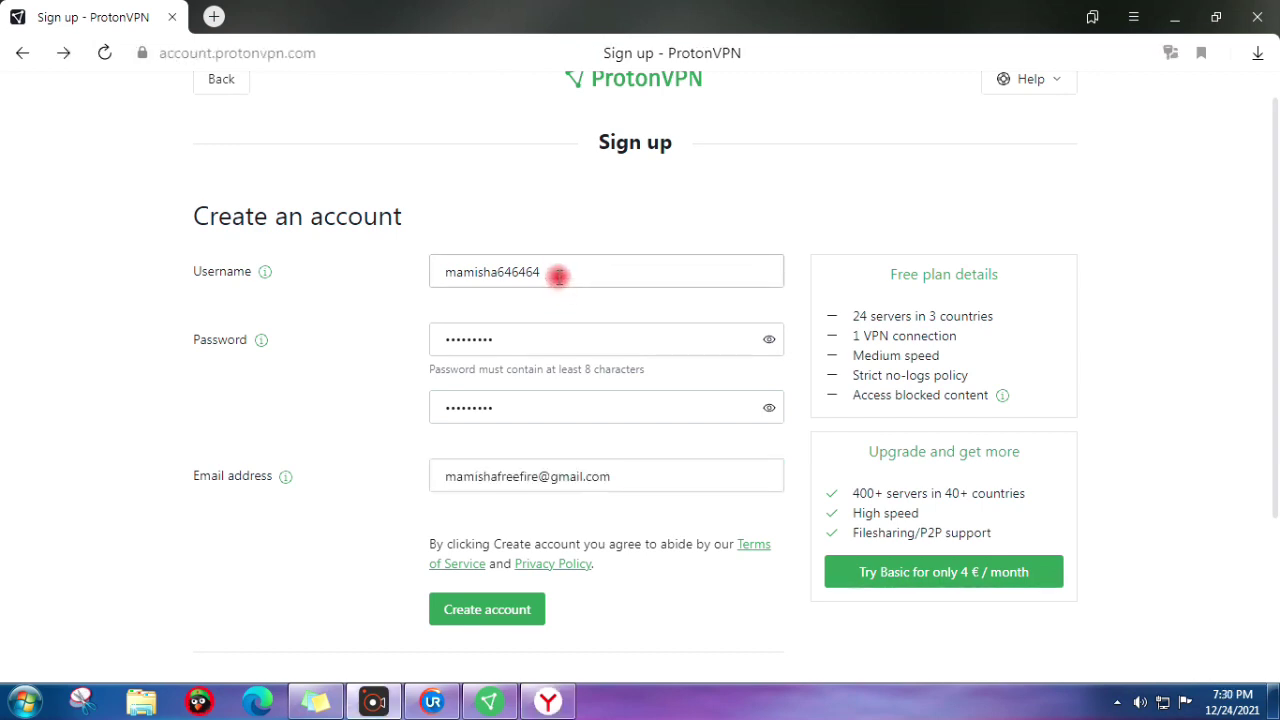
click(557, 274)
click(494, 341)
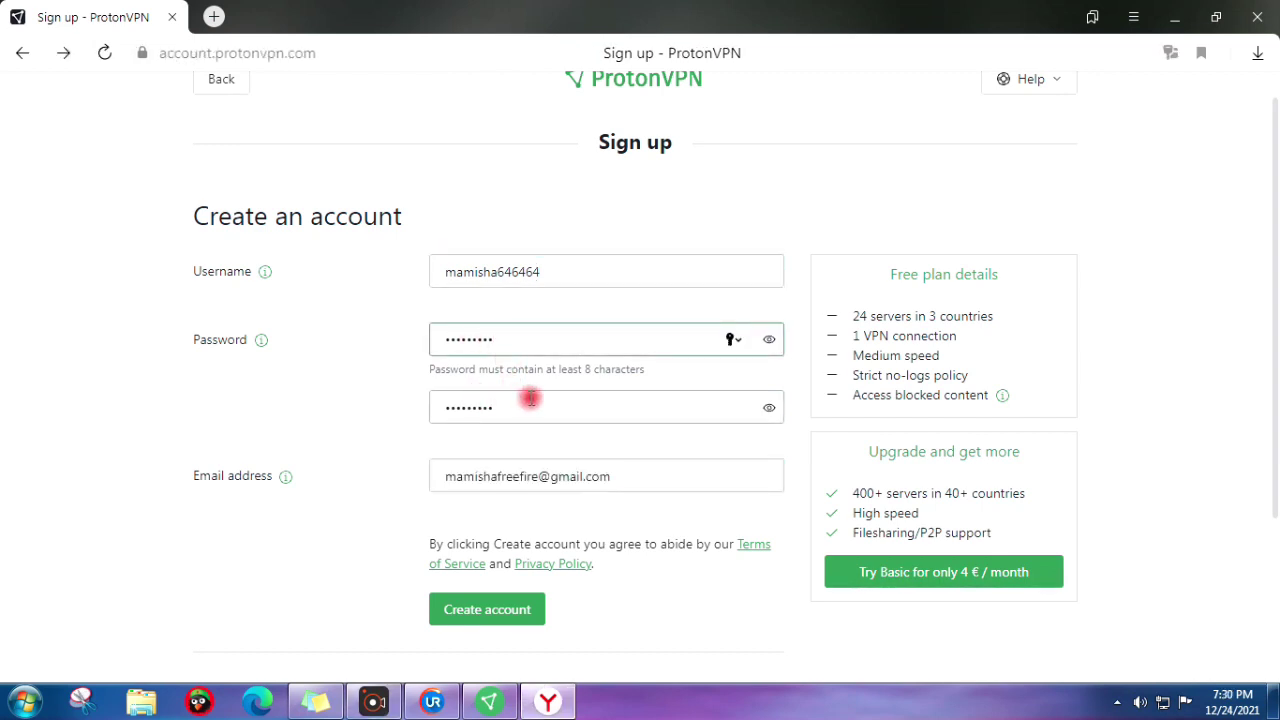
click(637, 477)
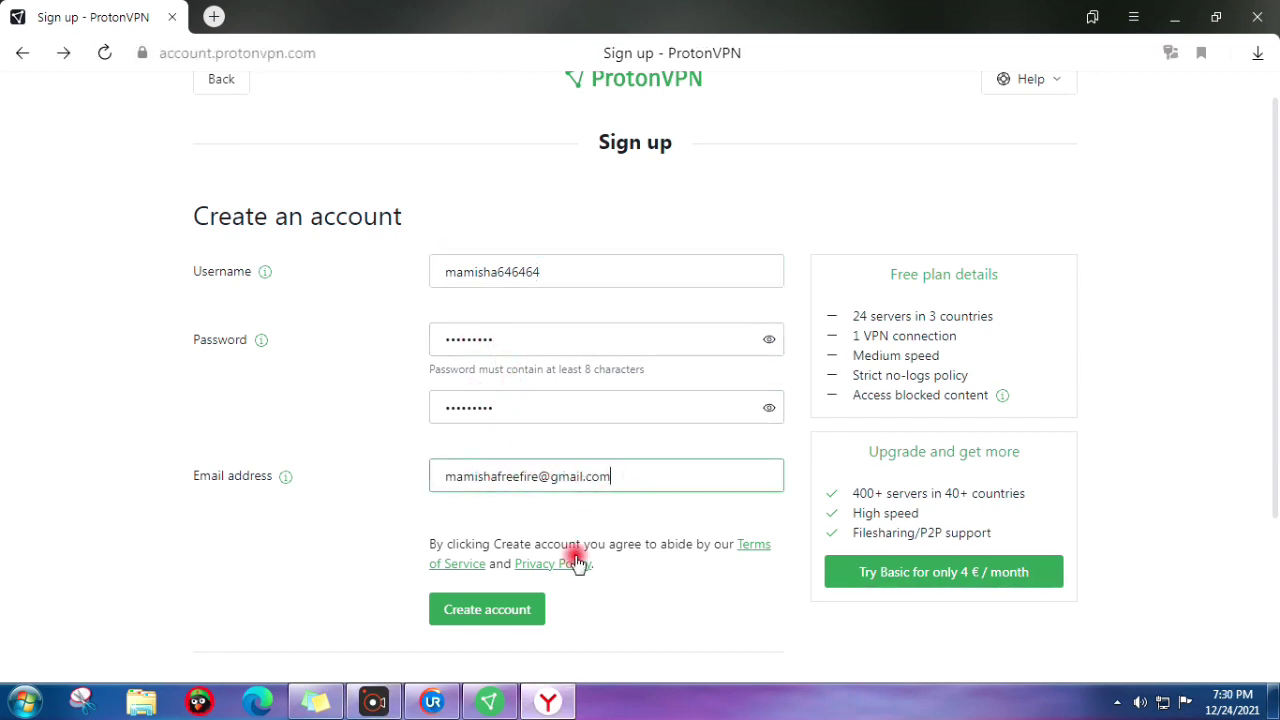
Step: Create the account and send the verification code by email
click(503, 610)
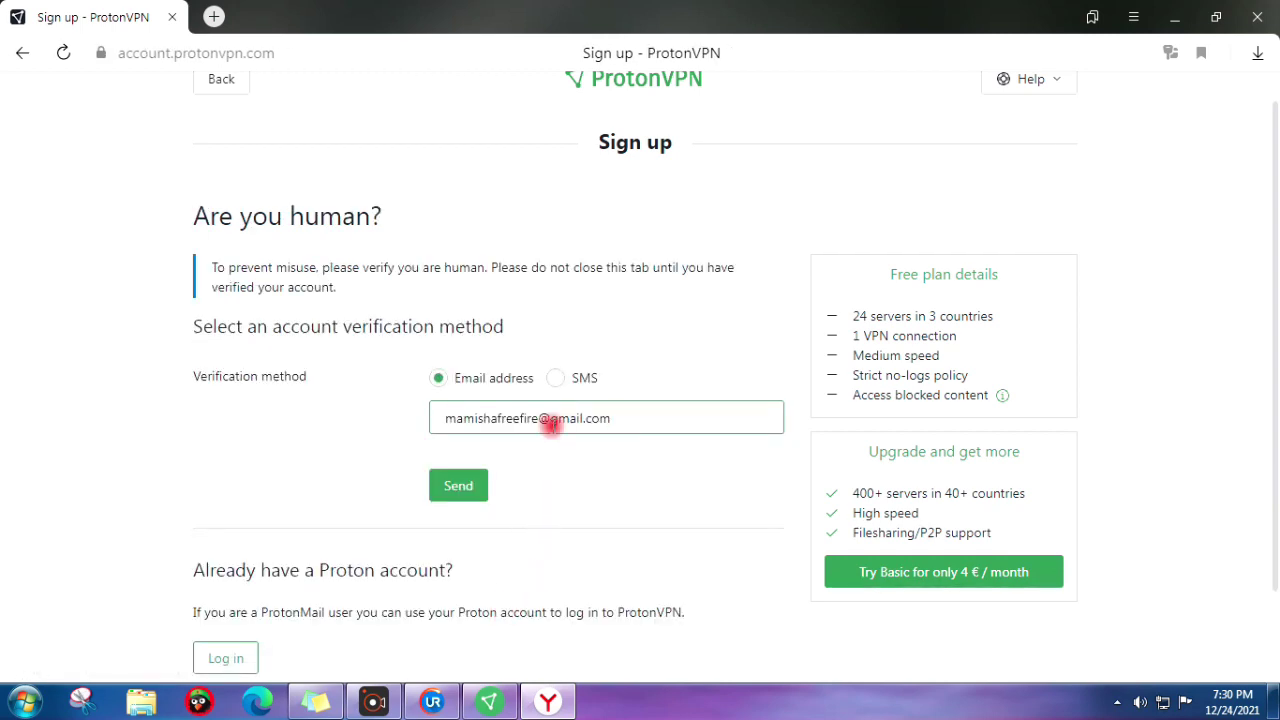
drag(620, 423, 447, 418)
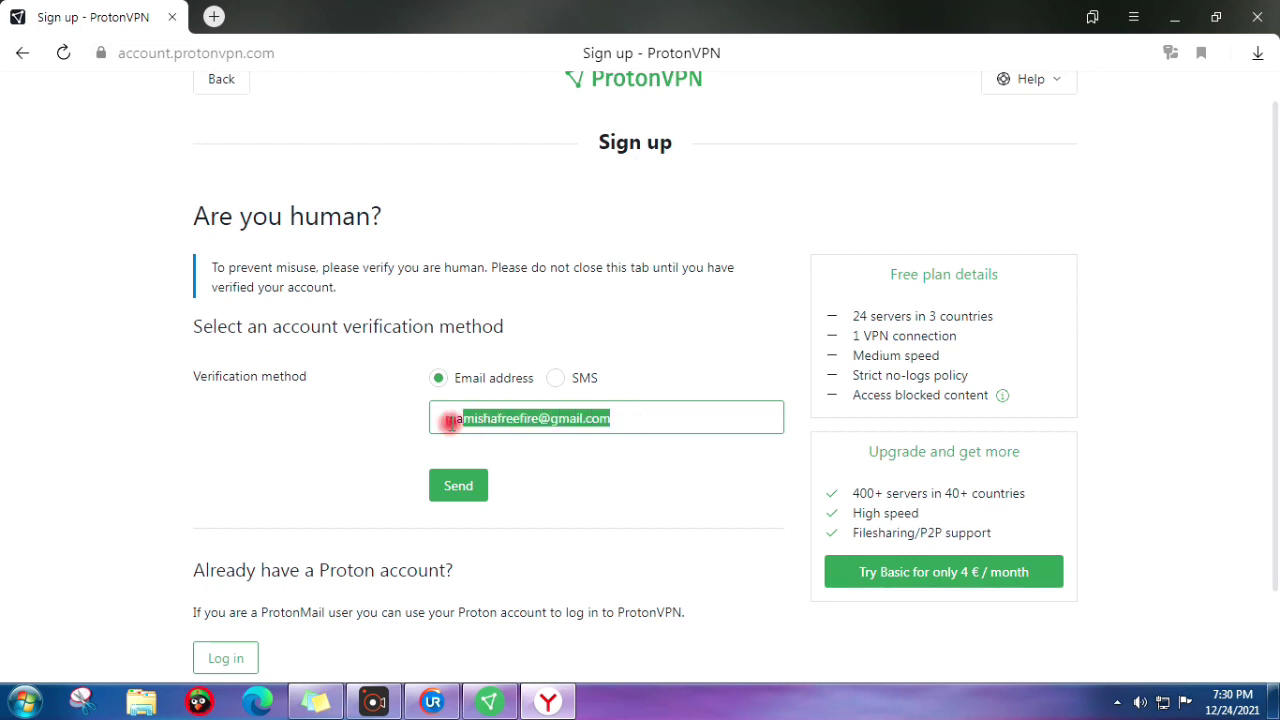
click(380, 448)
click(466, 488)
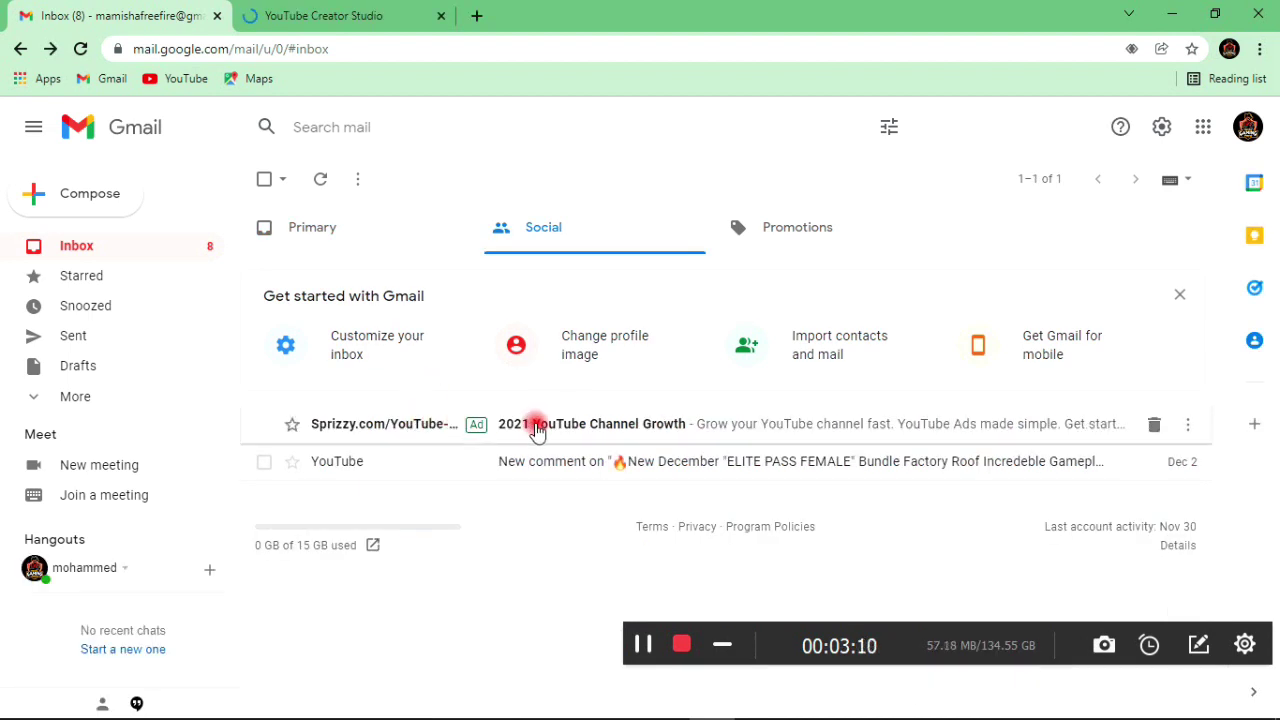
Step: Open the Proton Verification Code email in Gmail's Spam folder and select its code
click(78, 397)
scroll(110, 403, down, 1)
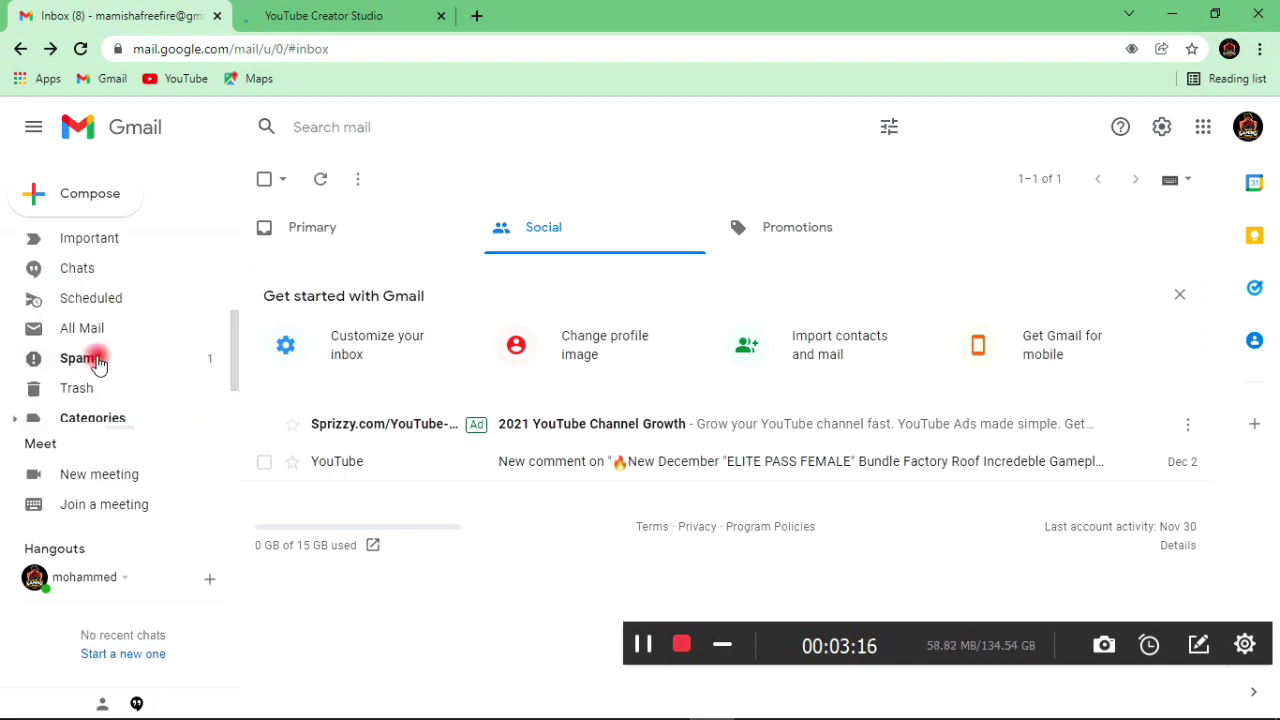
click(80, 358)
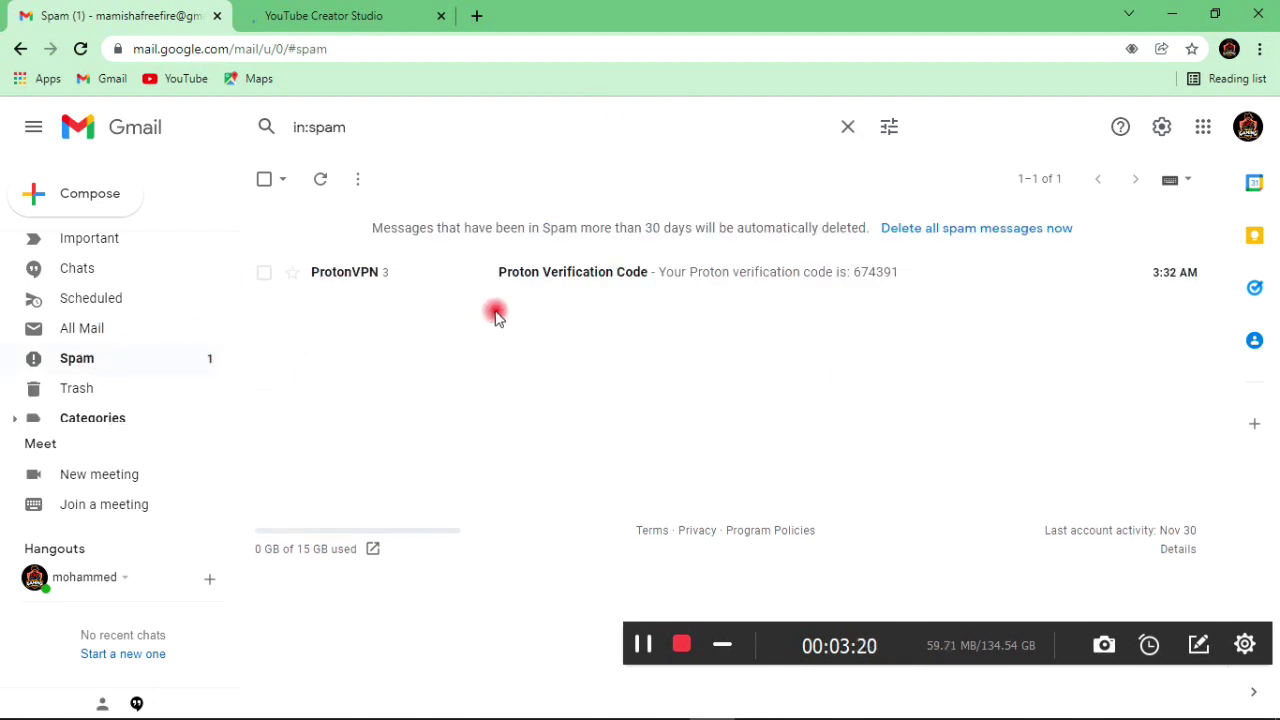
click(535, 272)
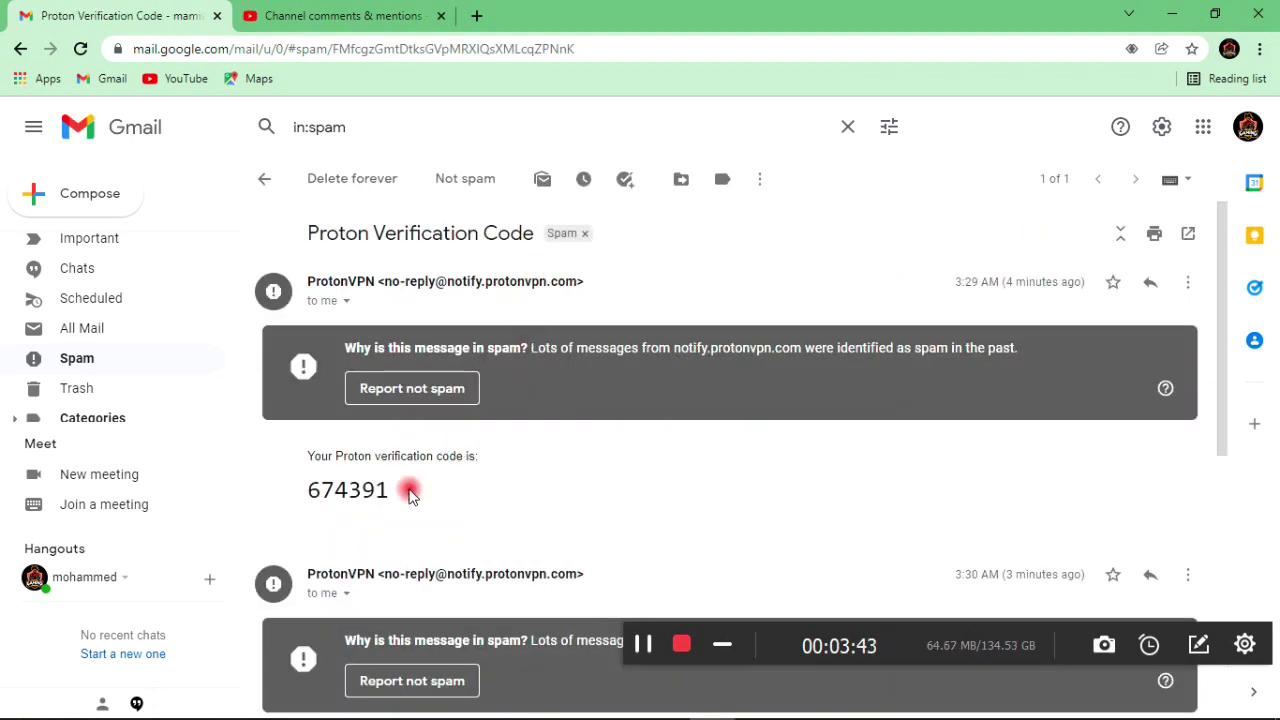
drag(390, 498, 300, 490)
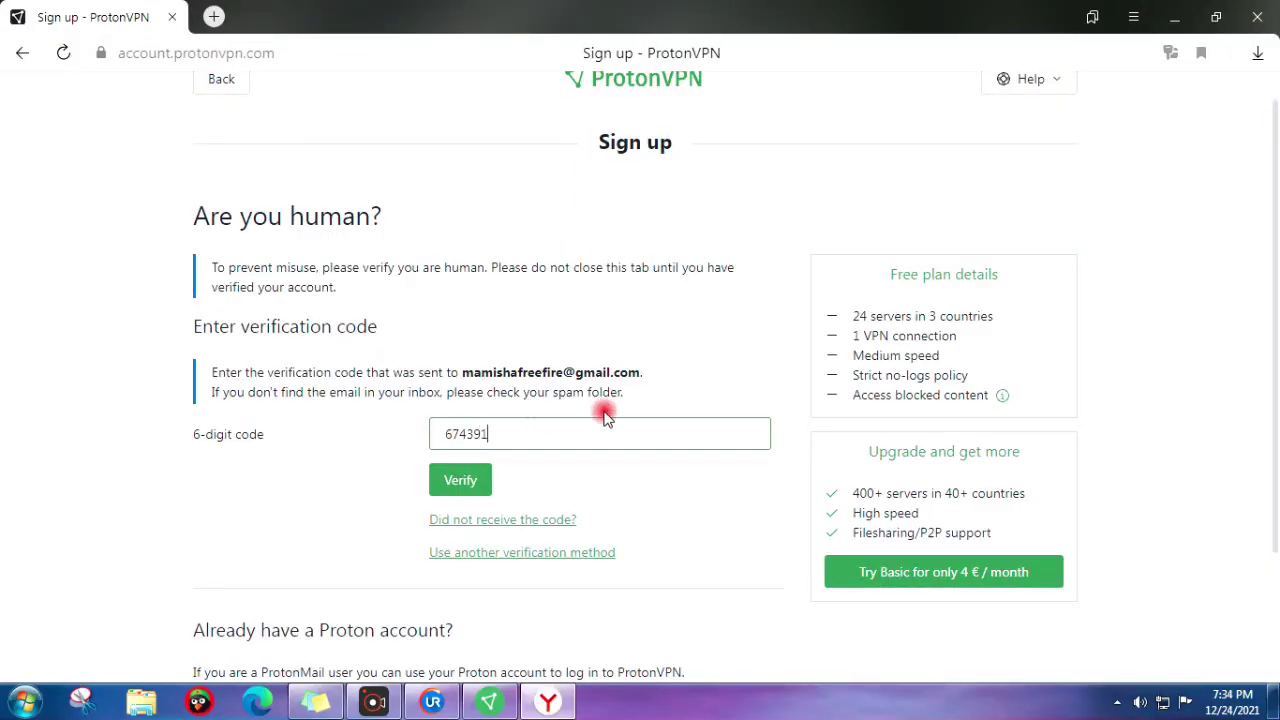
Step: Submit the verification code, then browse the Downloads page's free server configs like JP-FREE#1
click(460, 480)
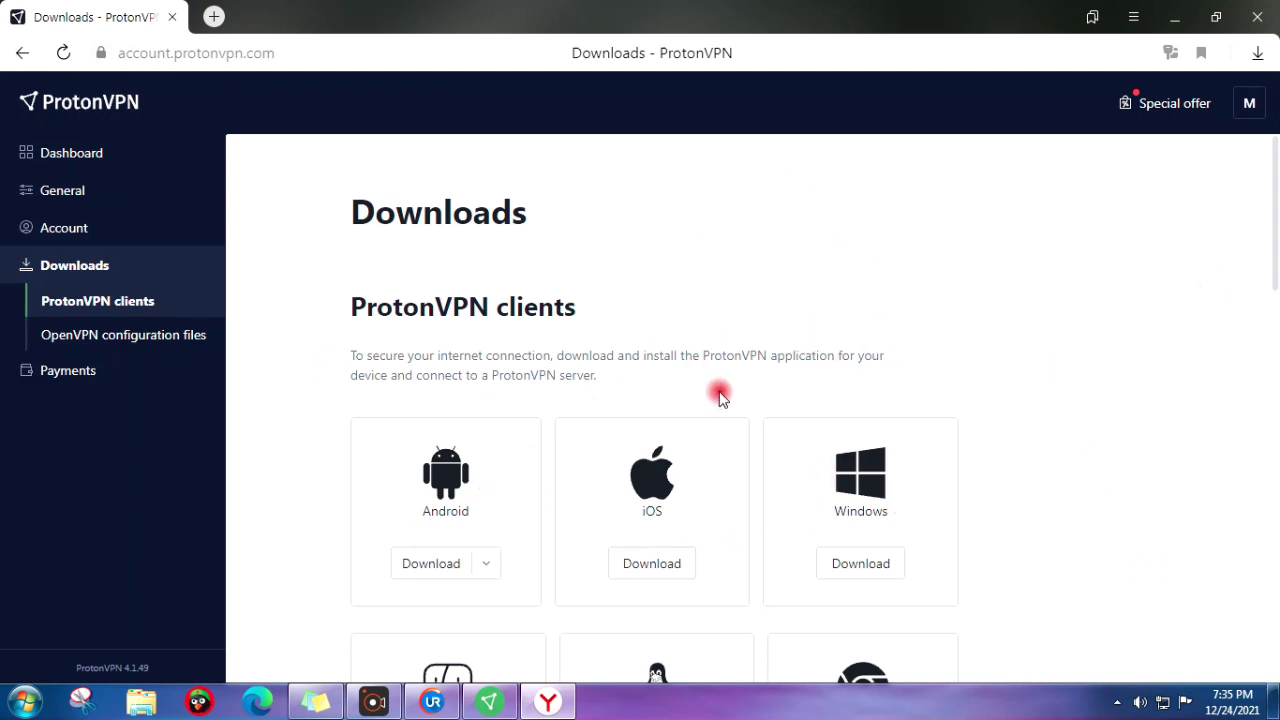
scroll(716, 430, down, 3)
scroll(714, 460, down, 10)
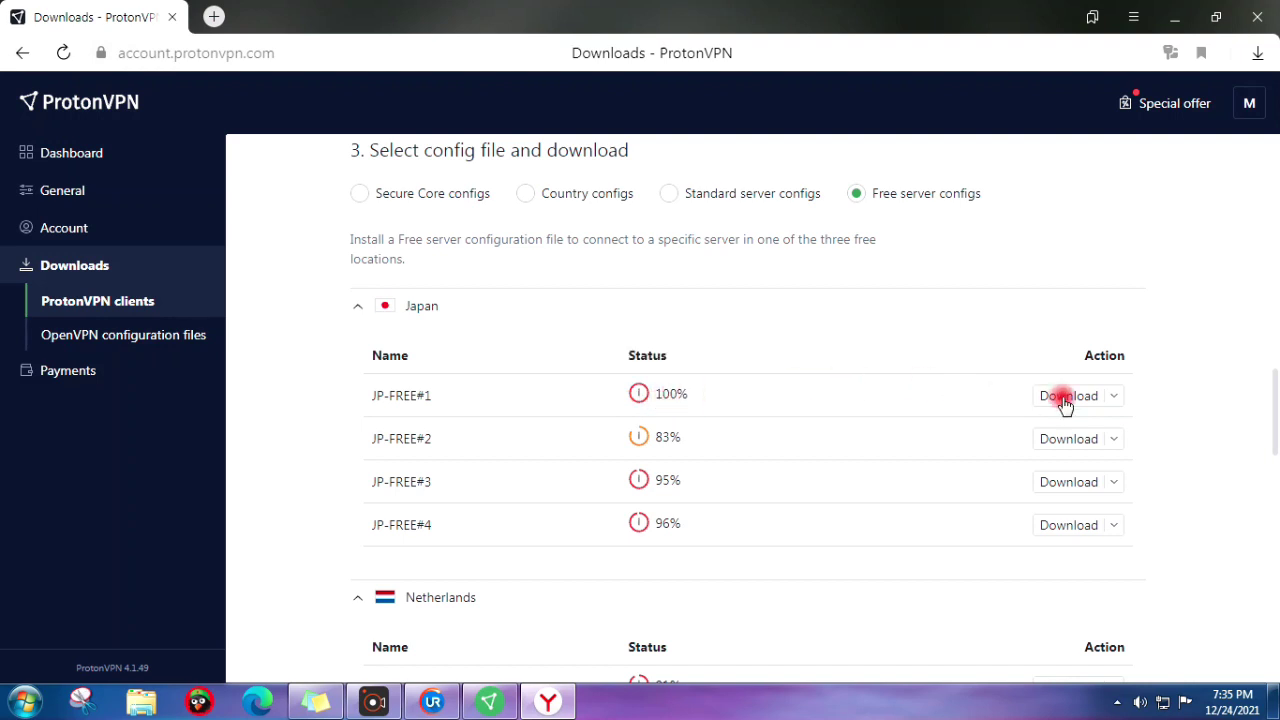
click(1113, 400)
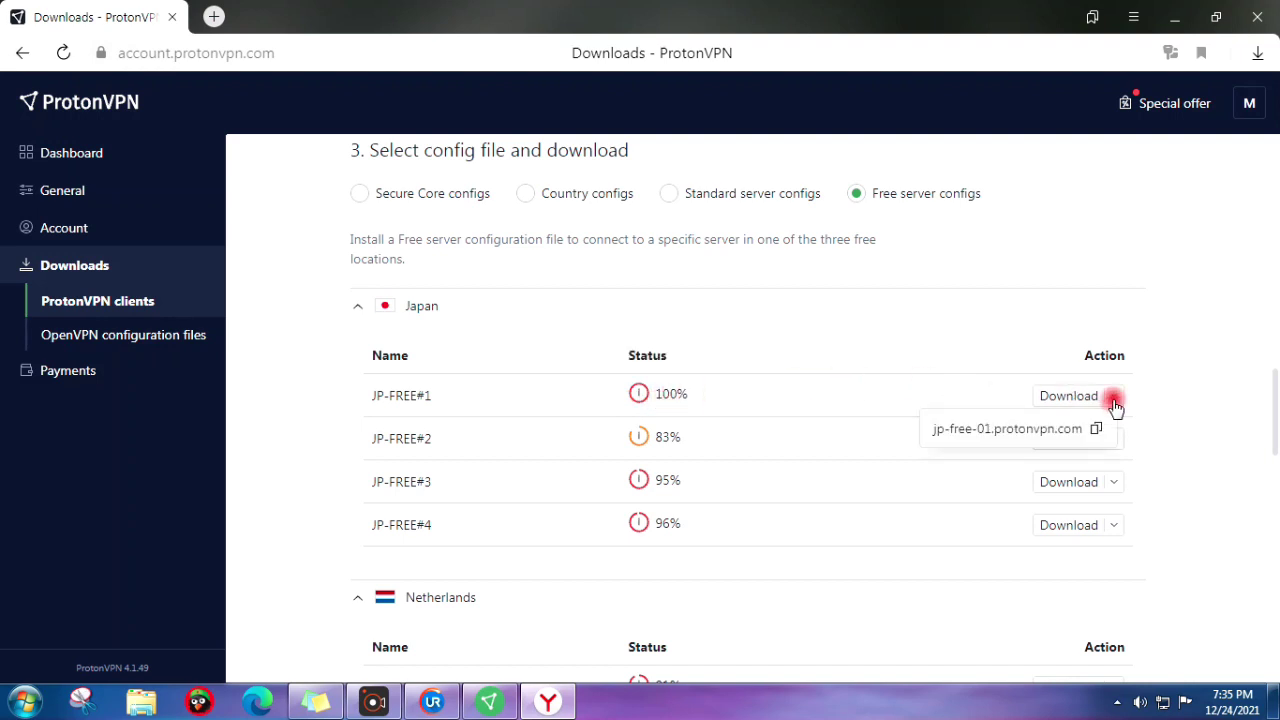
click(1115, 405)
scroll(534, 423, down, 1)
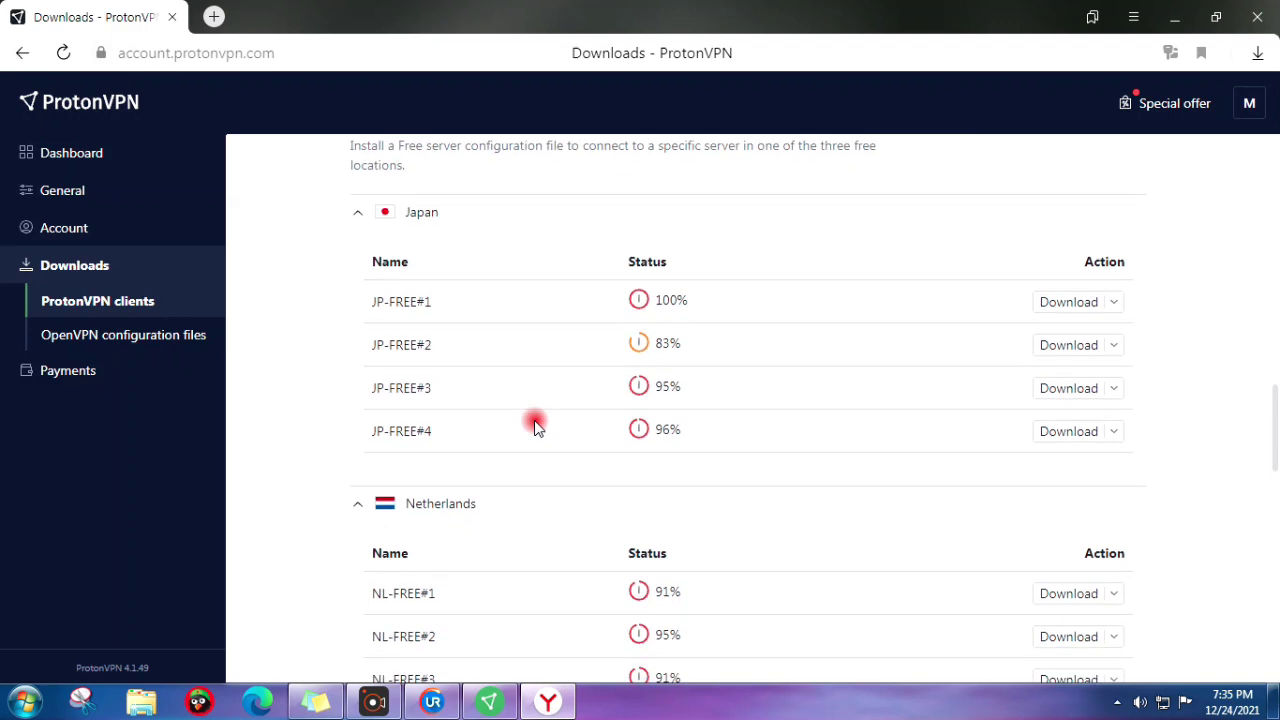
scroll(430, 400, down, 13)
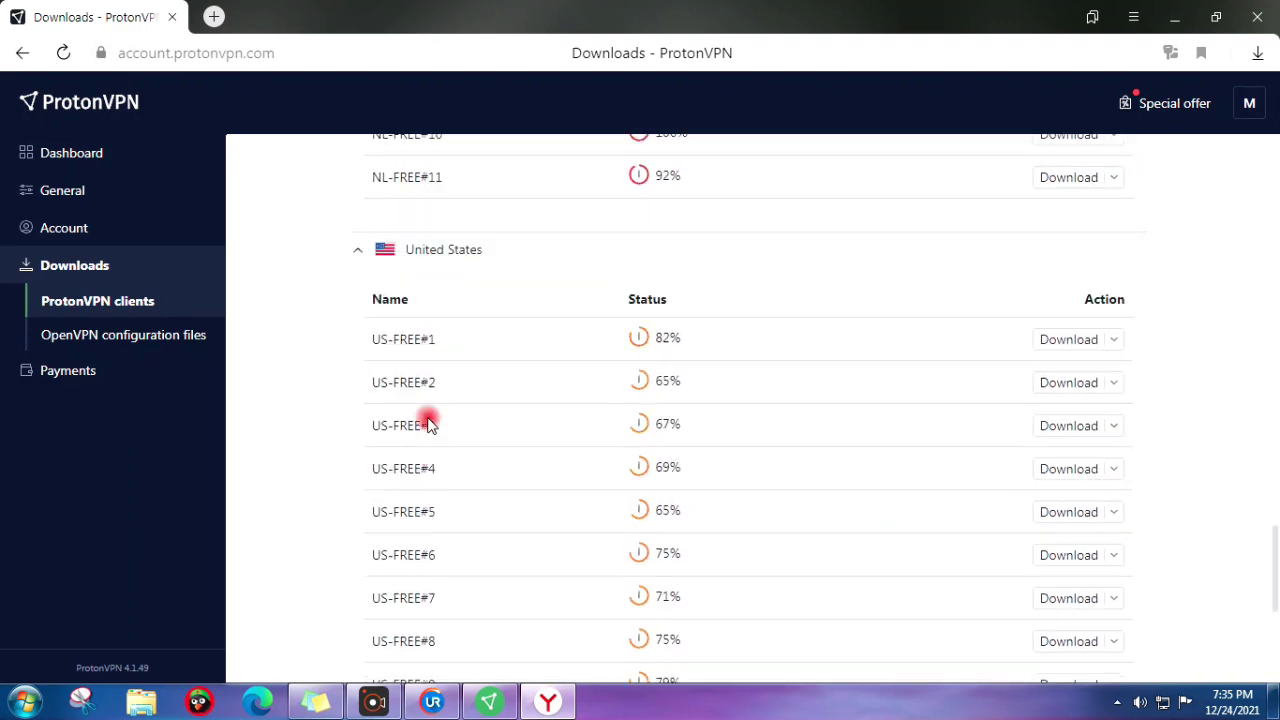
scroll(428, 423, up, 20)
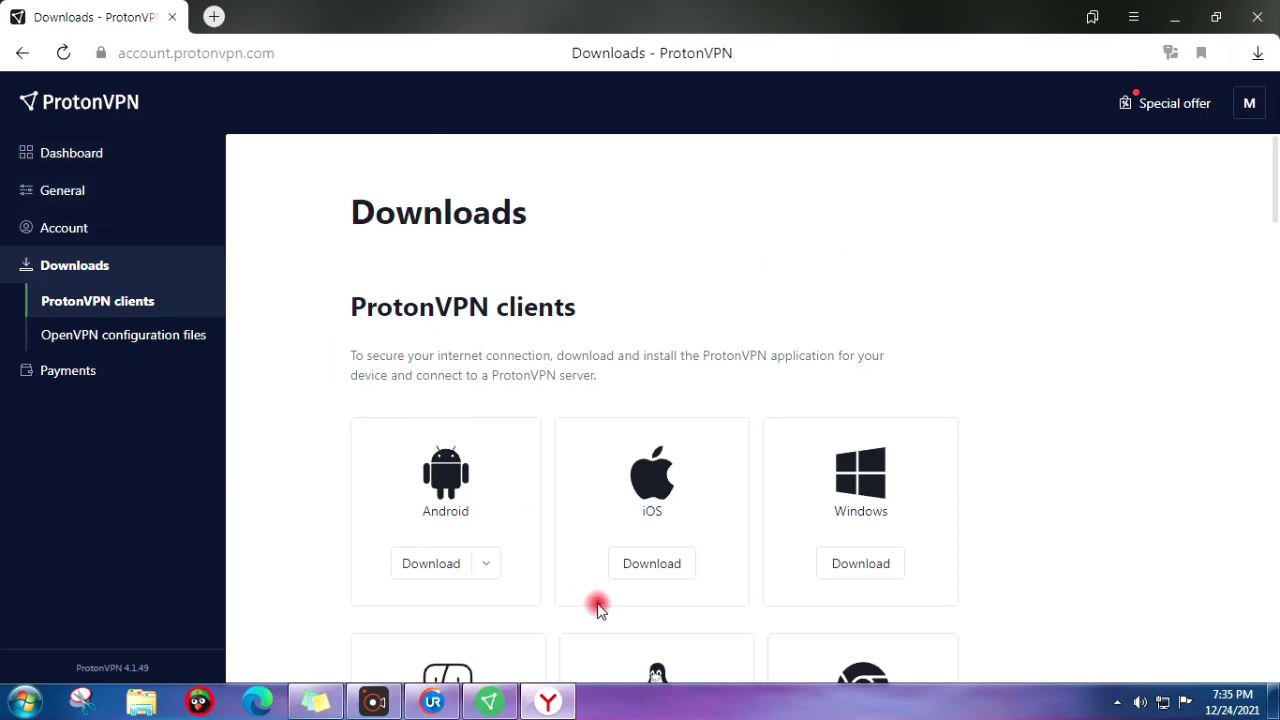
Step: Copy the account username from the web account details menu
click(490, 708)
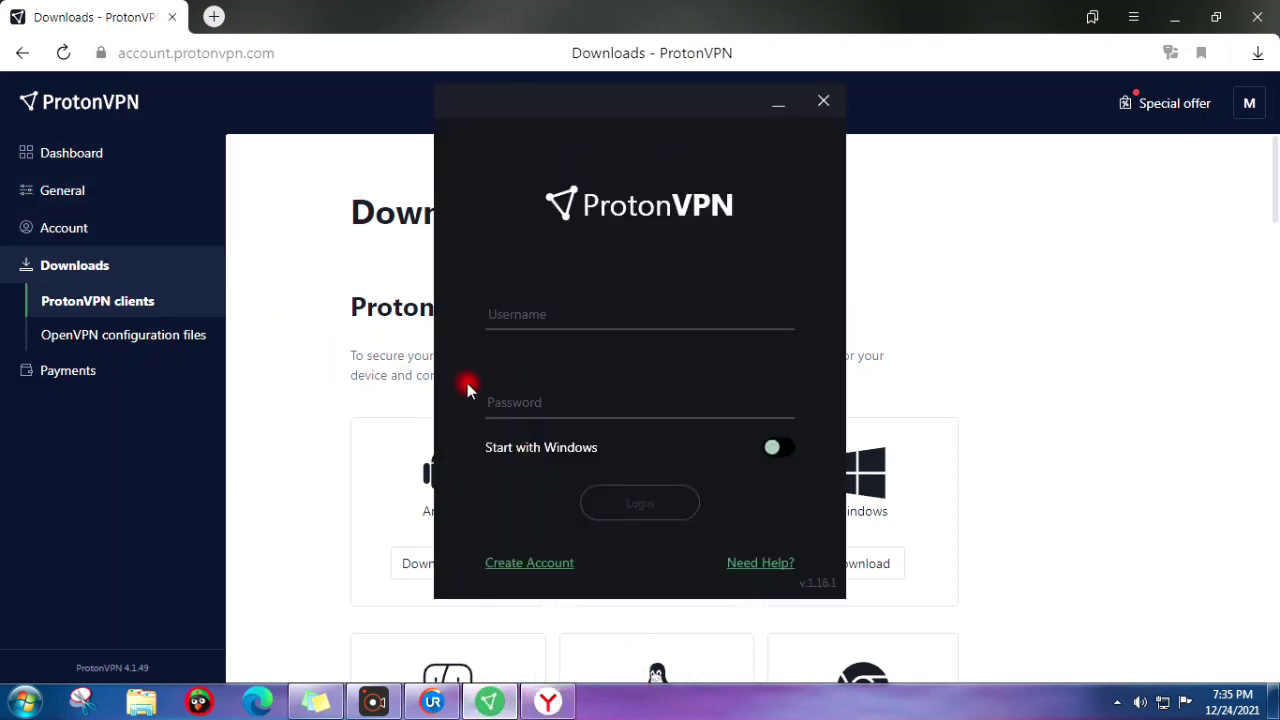
click(1010, 255)
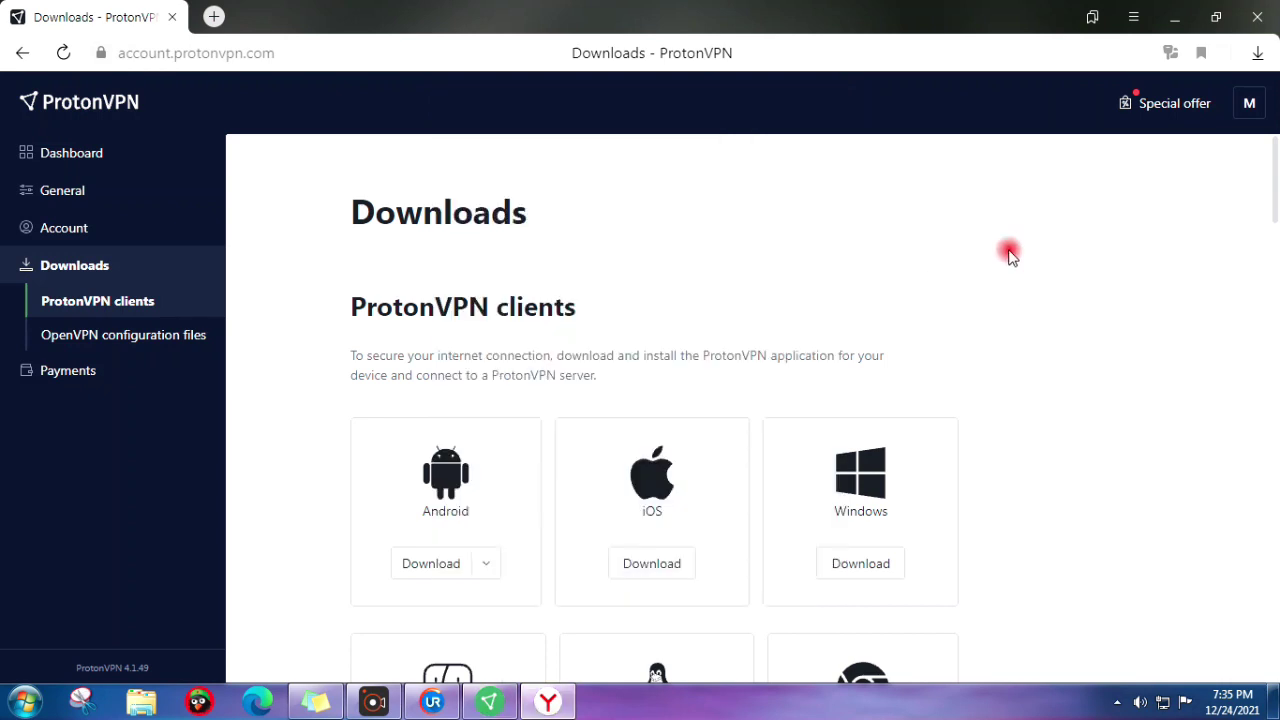
click(1252, 108)
drag(1182, 157, 1070, 150)
right_click(1097, 151)
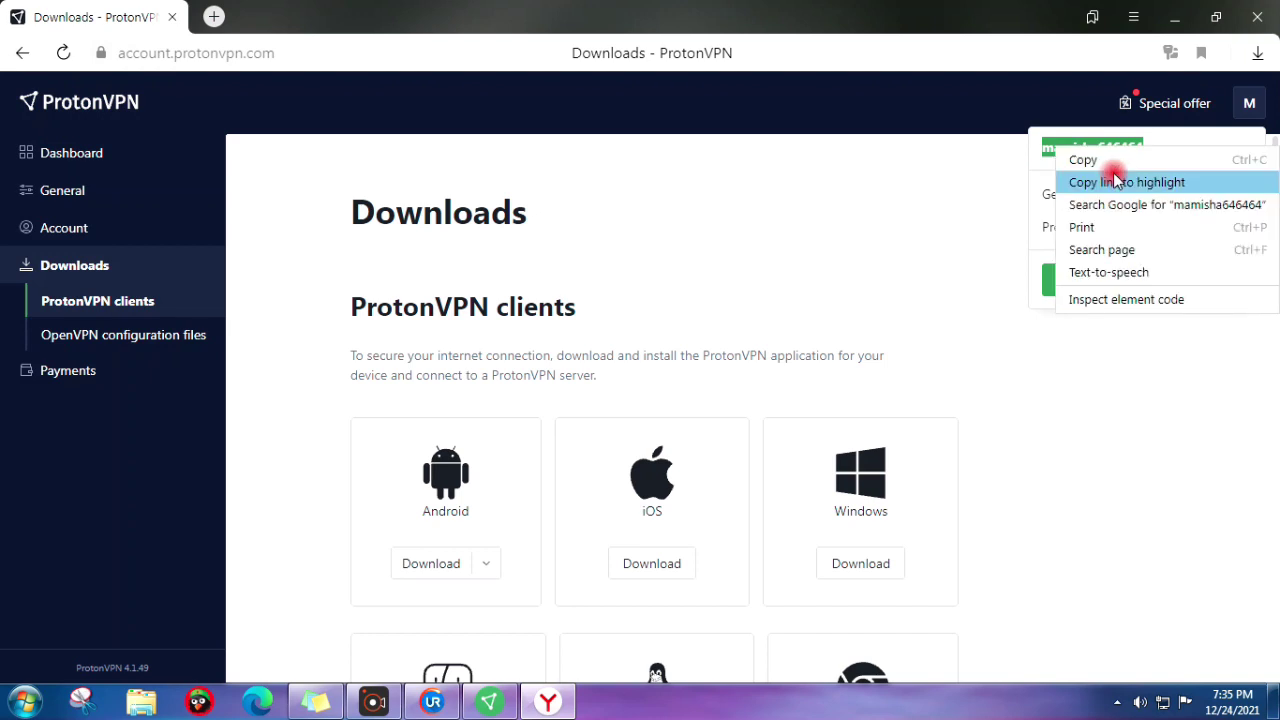
click(1094, 158)
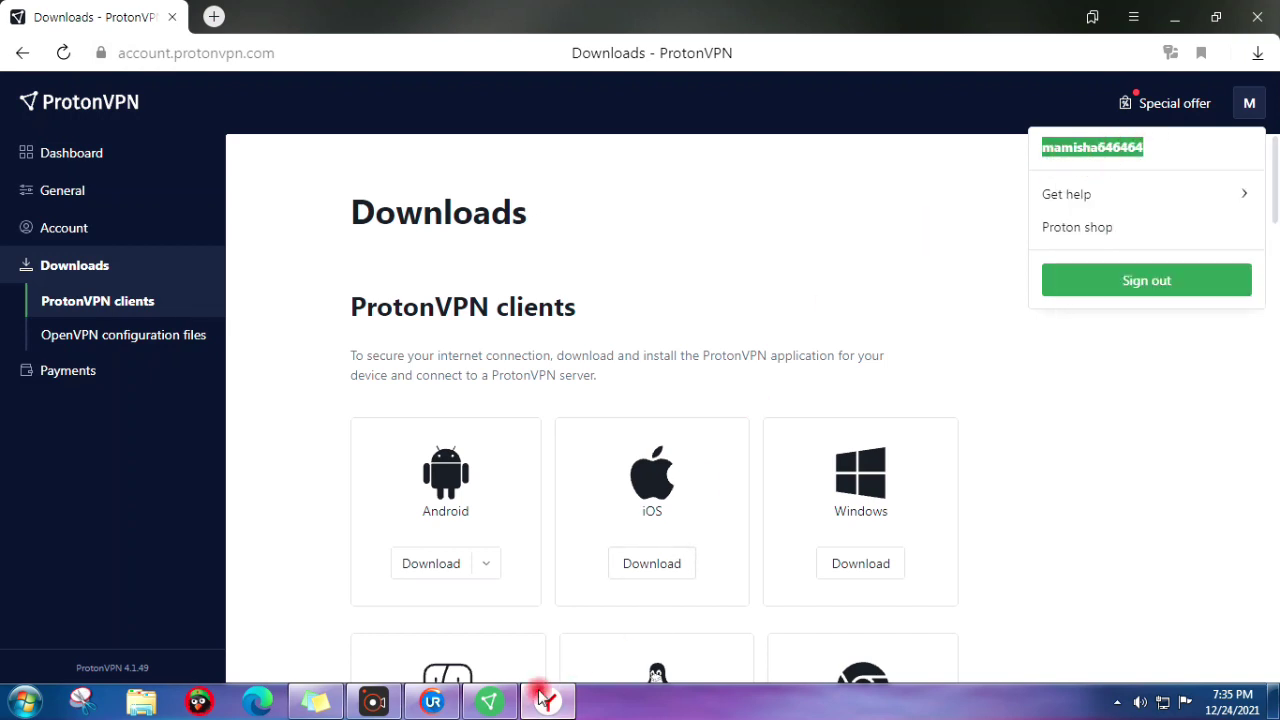
Step: Sign in to the ProtonVPN client with the copied username and the account password
click(489, 701)
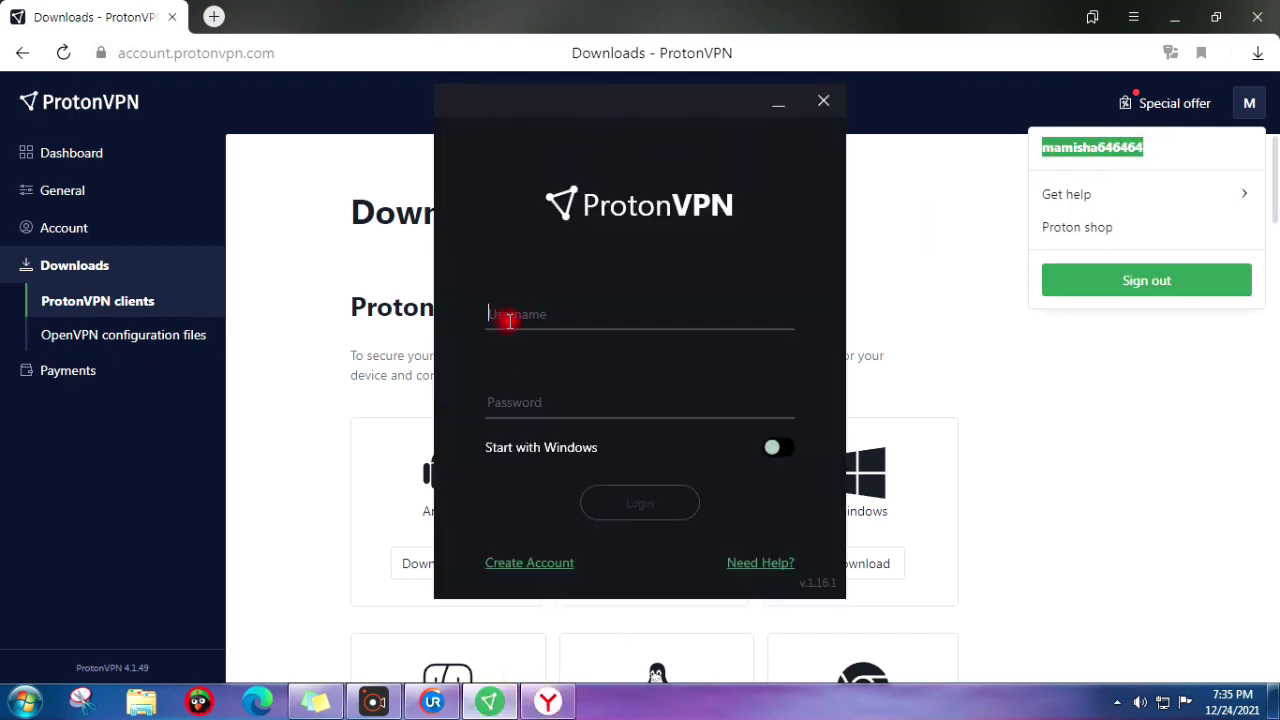
right_click(509, 320)
click(543, 374)
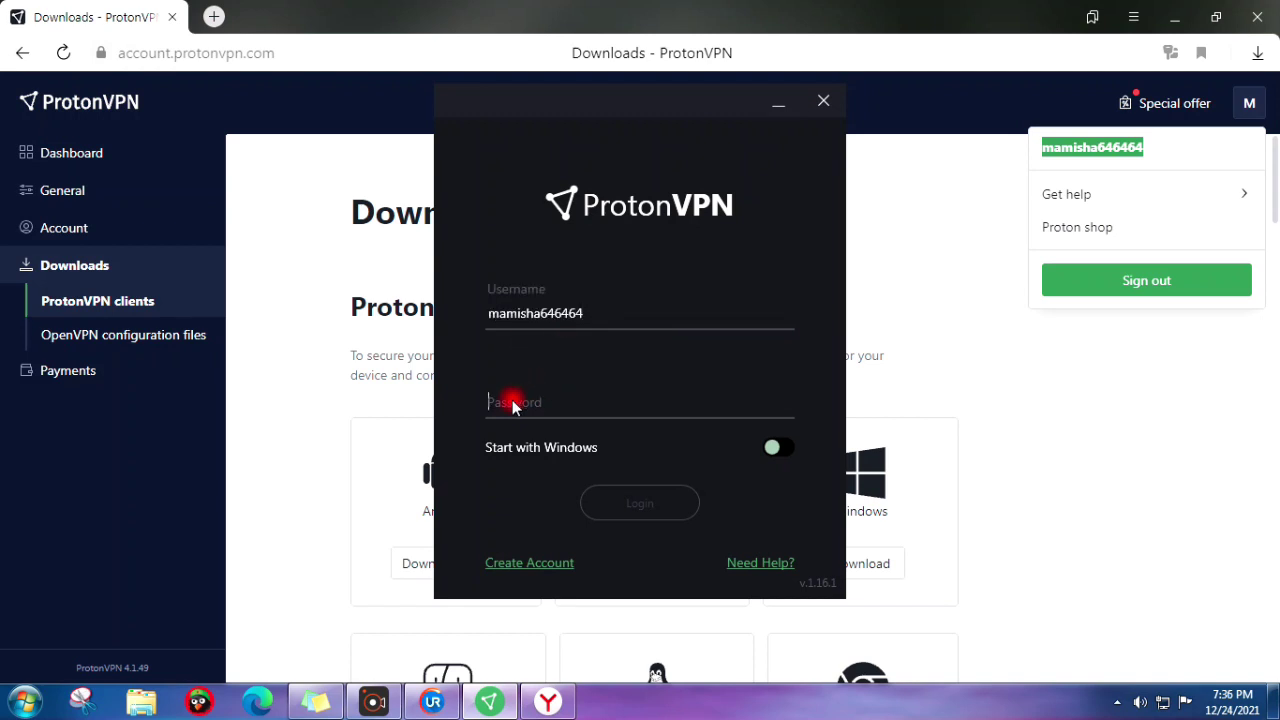
text(•)
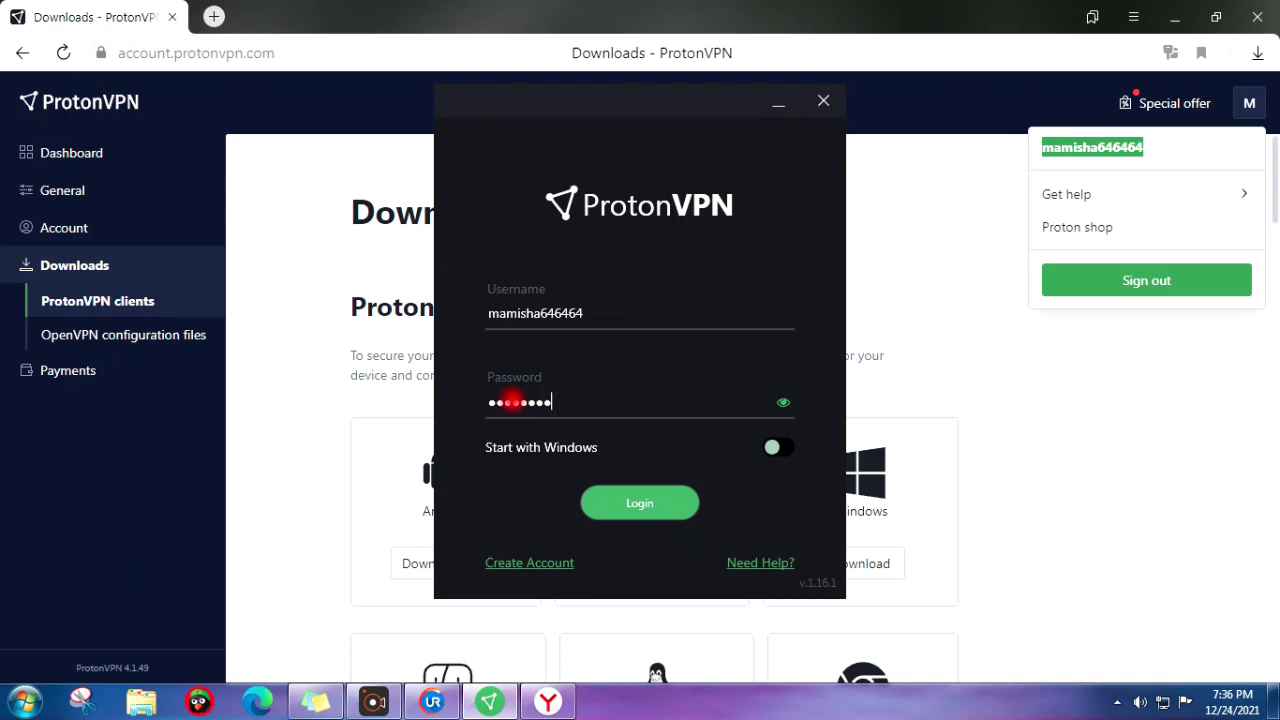
click(639, 503)
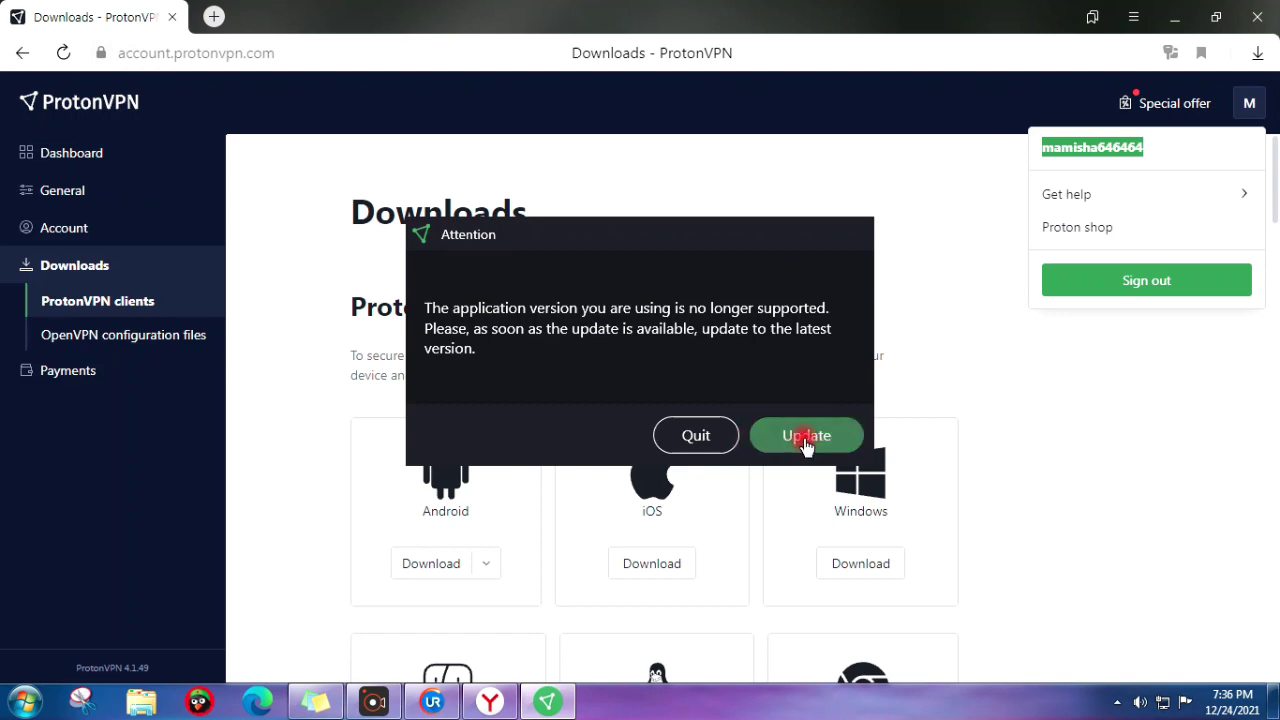
Step: Accept the update of the outdated ProtonVPN client and minimise the browser
click(806, 437)
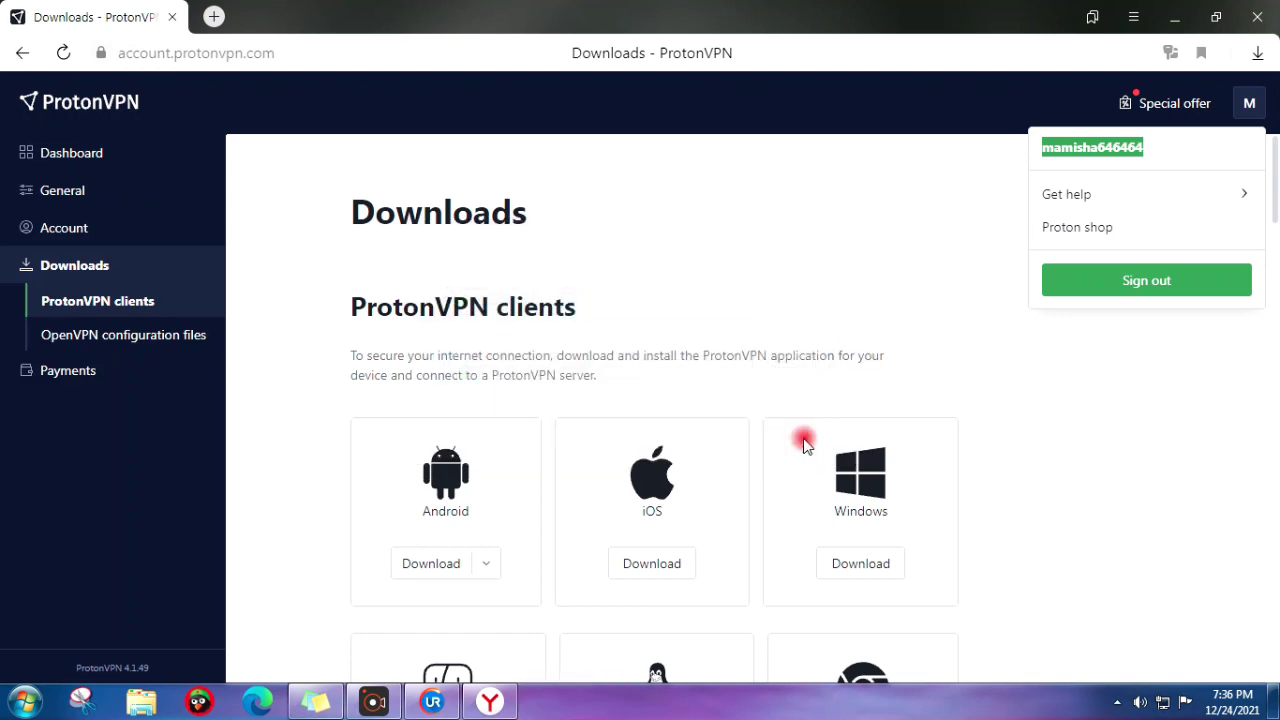
click(893, 215)
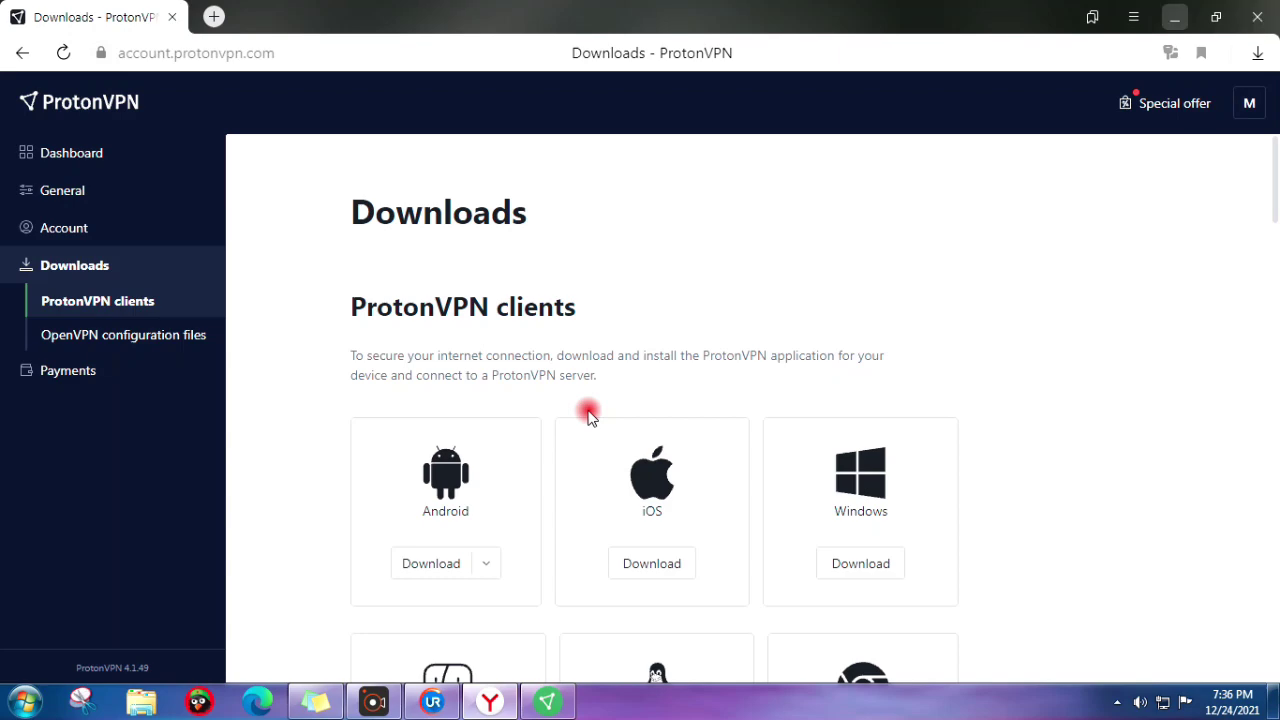
click(1175, 22)
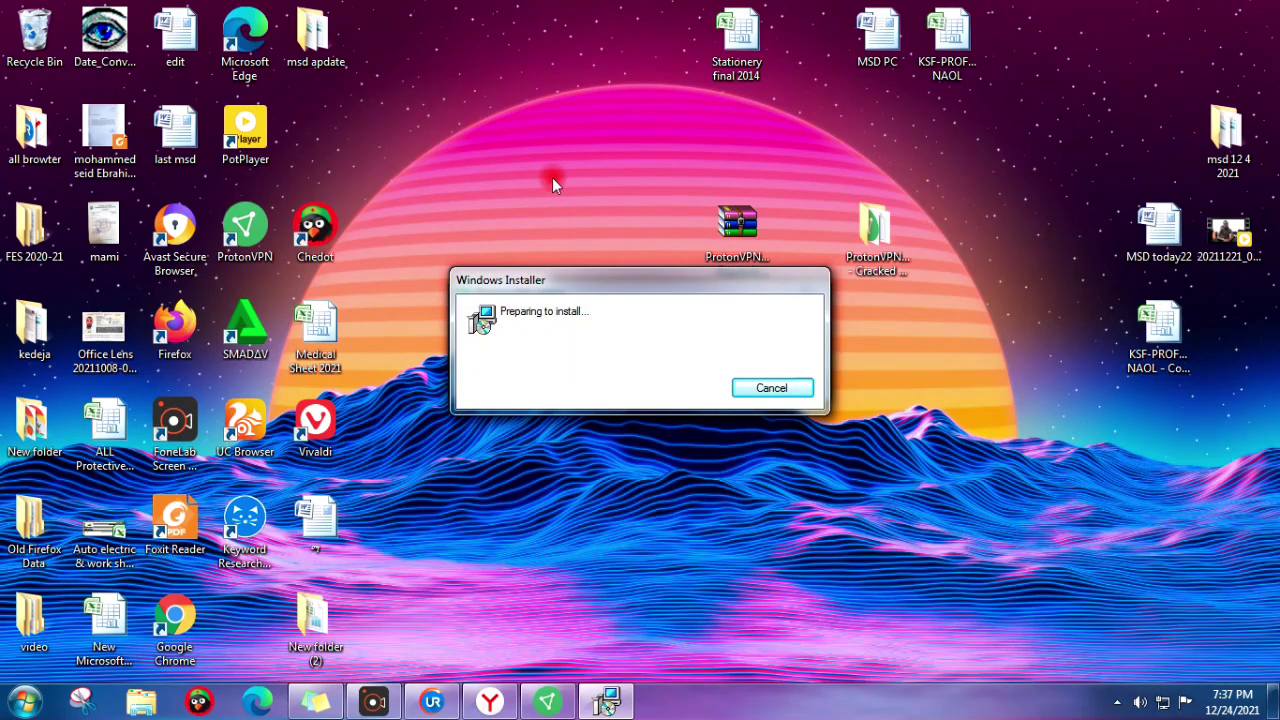
Step: Refresh the desktop repeatedly while the installer removes older ProtonVPN versions
right_click(405, 2)
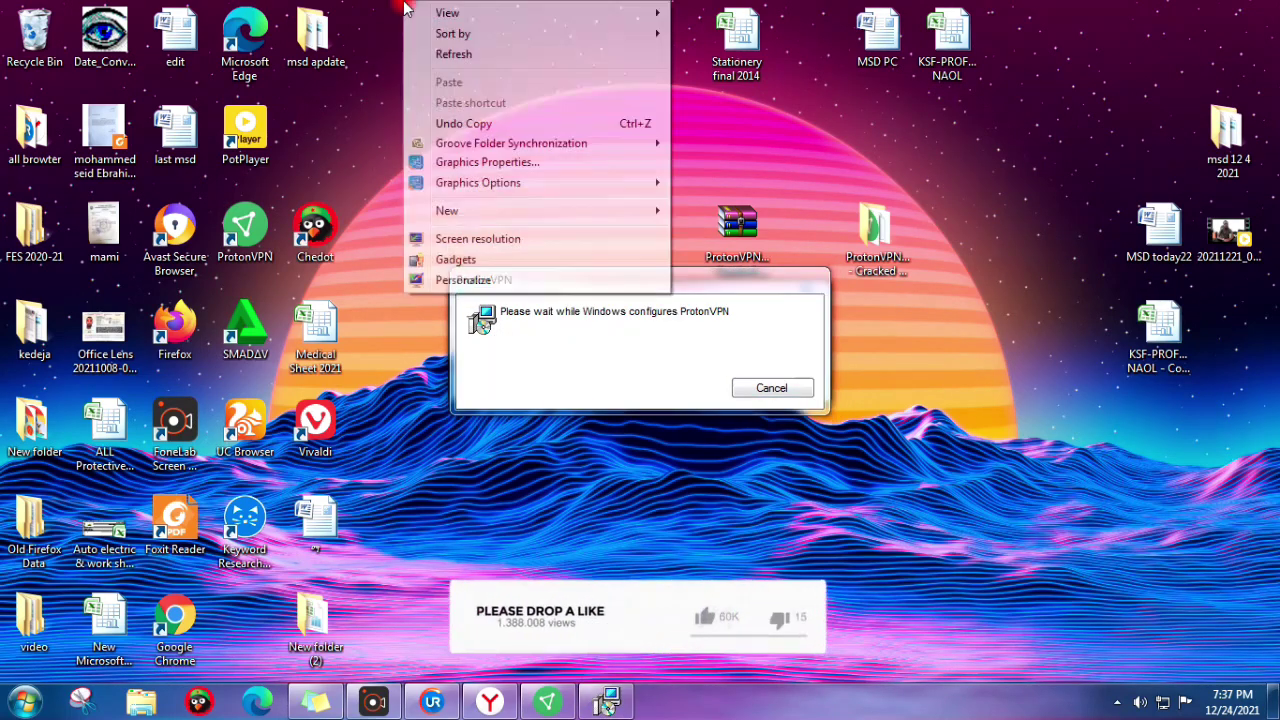
click(475, 55)
right_click(378, 2)
click(450, 55)
right_click(392, 2)
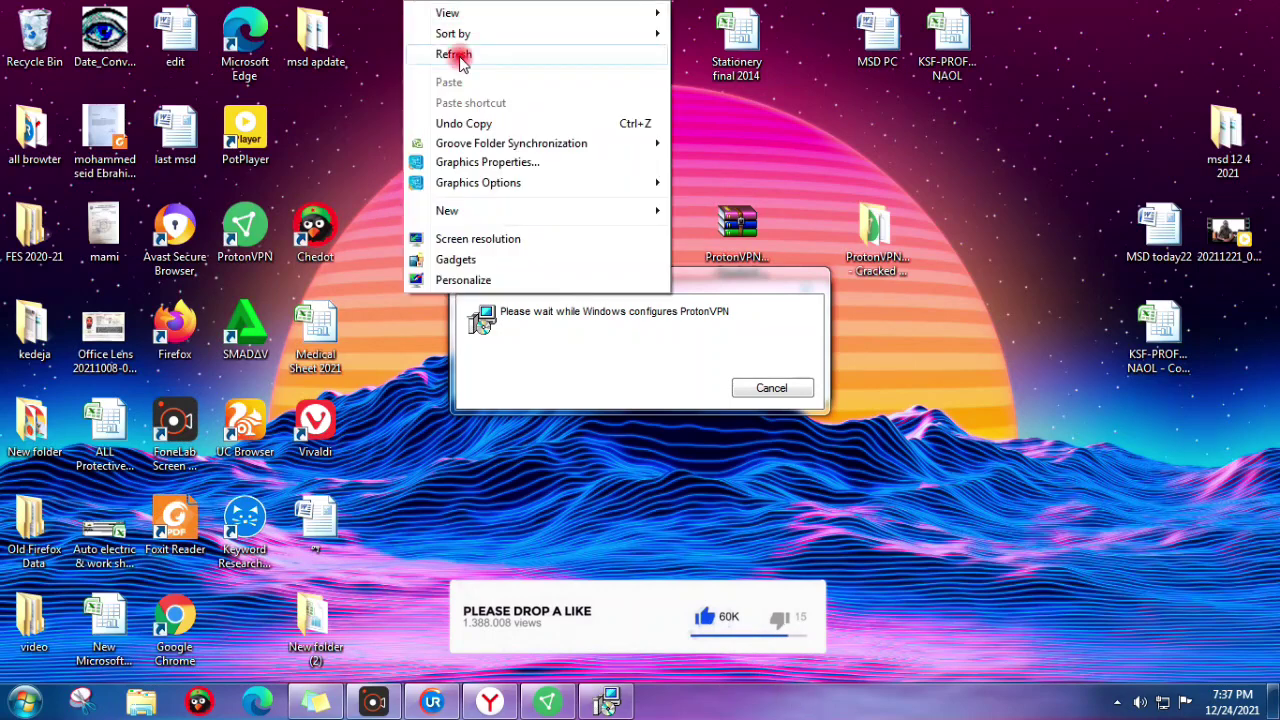
click(447, 55)
right_click(406, 2)
click(447, 55)
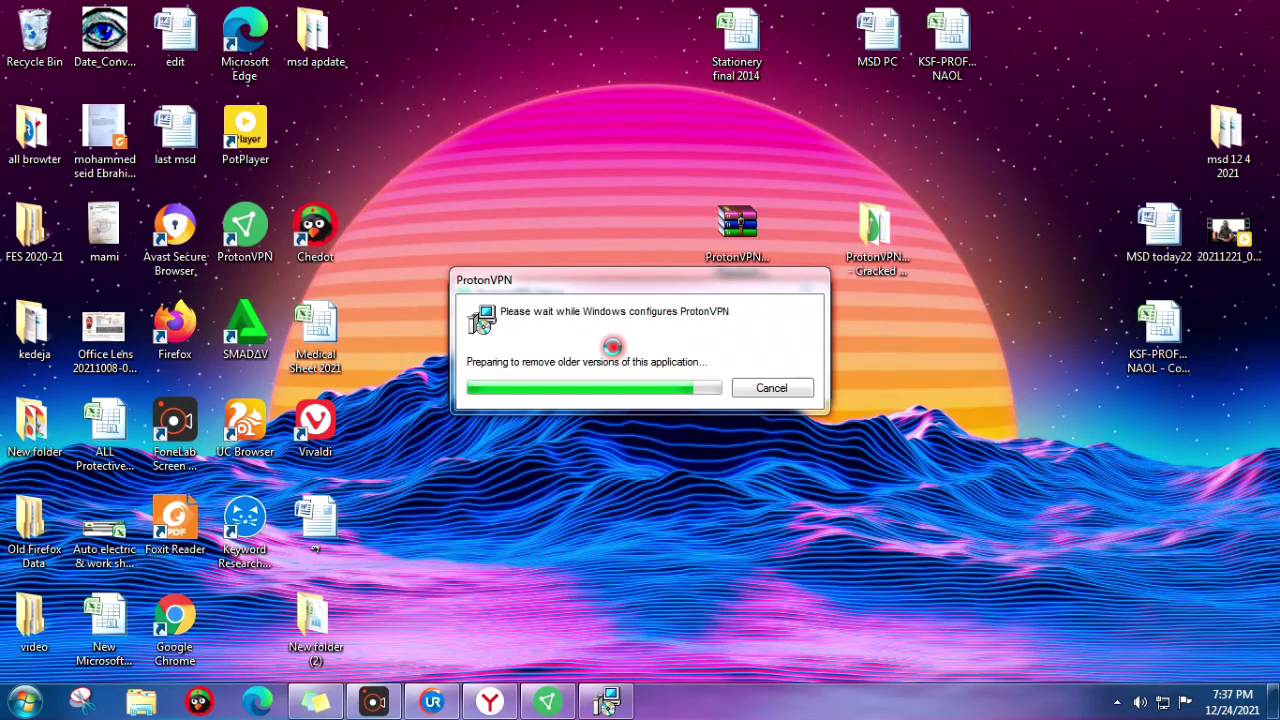
right_click(480, 2)
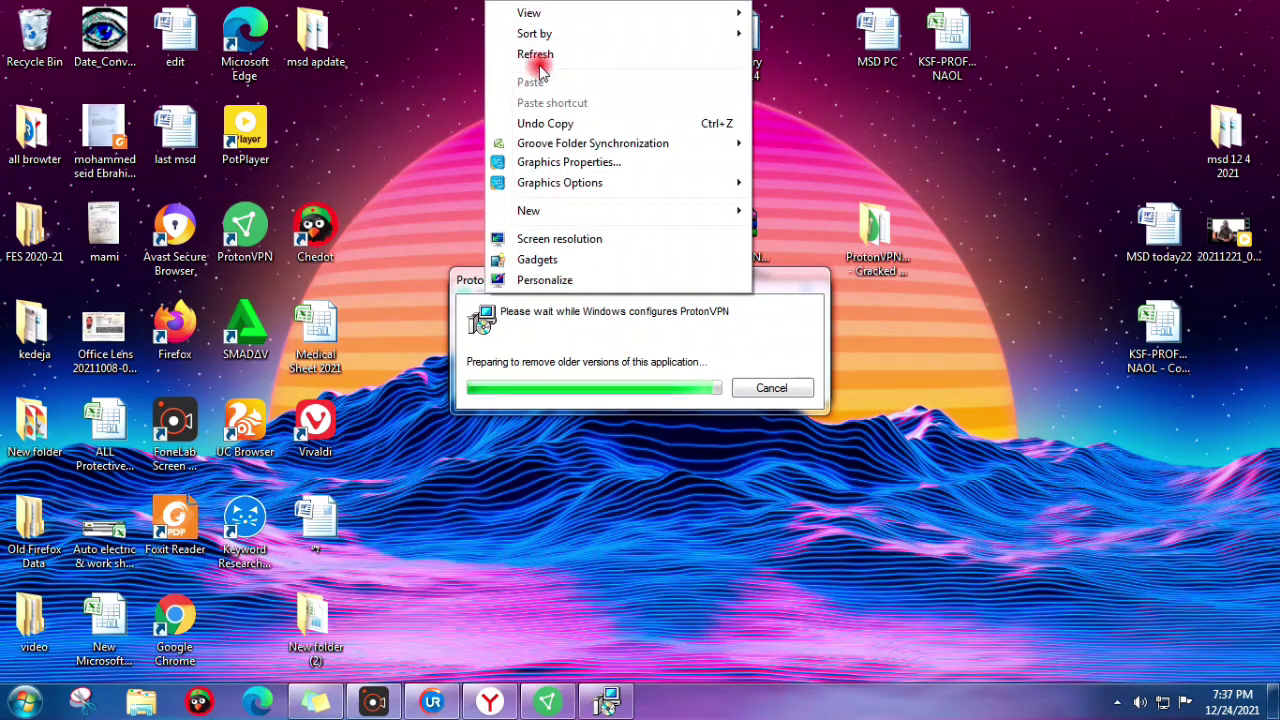
right_click(541, 60)
click(575, 115)
right_click(449, 94)
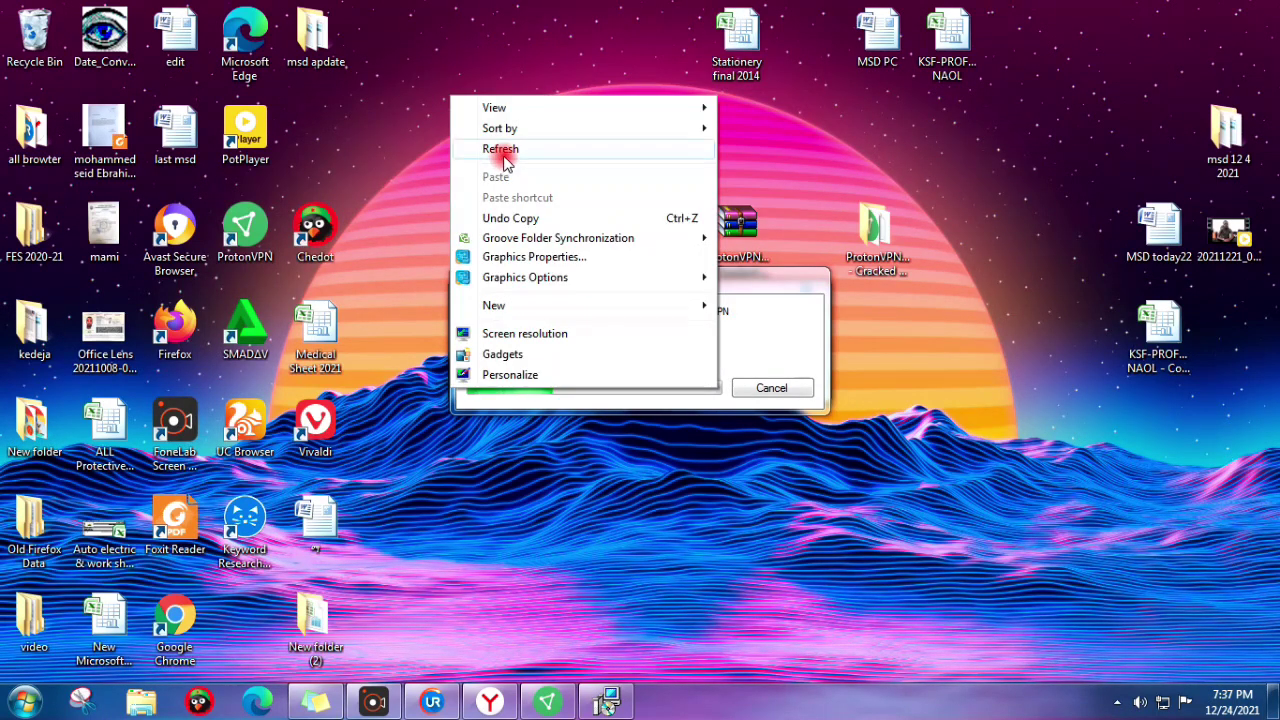
click(487, 150)
right_click(493, 137)
click(540, 190)
right_click(472, 87)
click(505, 137)
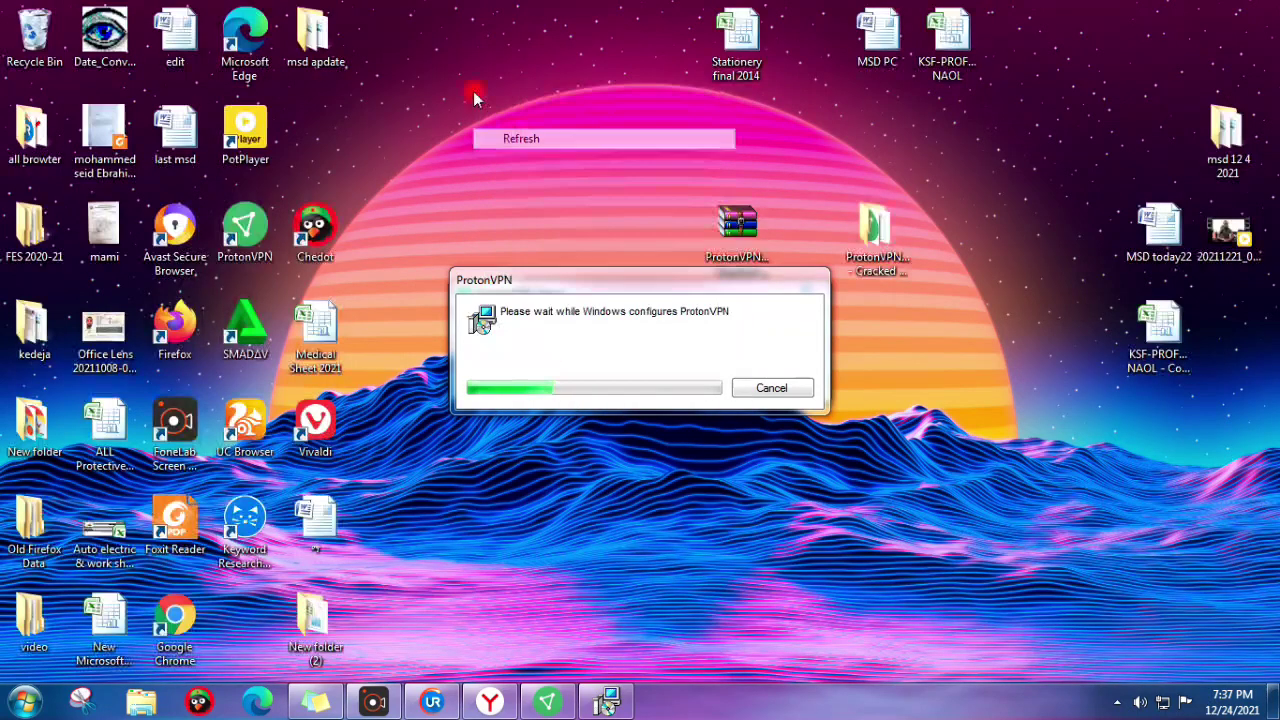
right_click(473, 91)
click(505, 139)
right_click(502, 124)
click(506, 170)
right_click(492, 108)
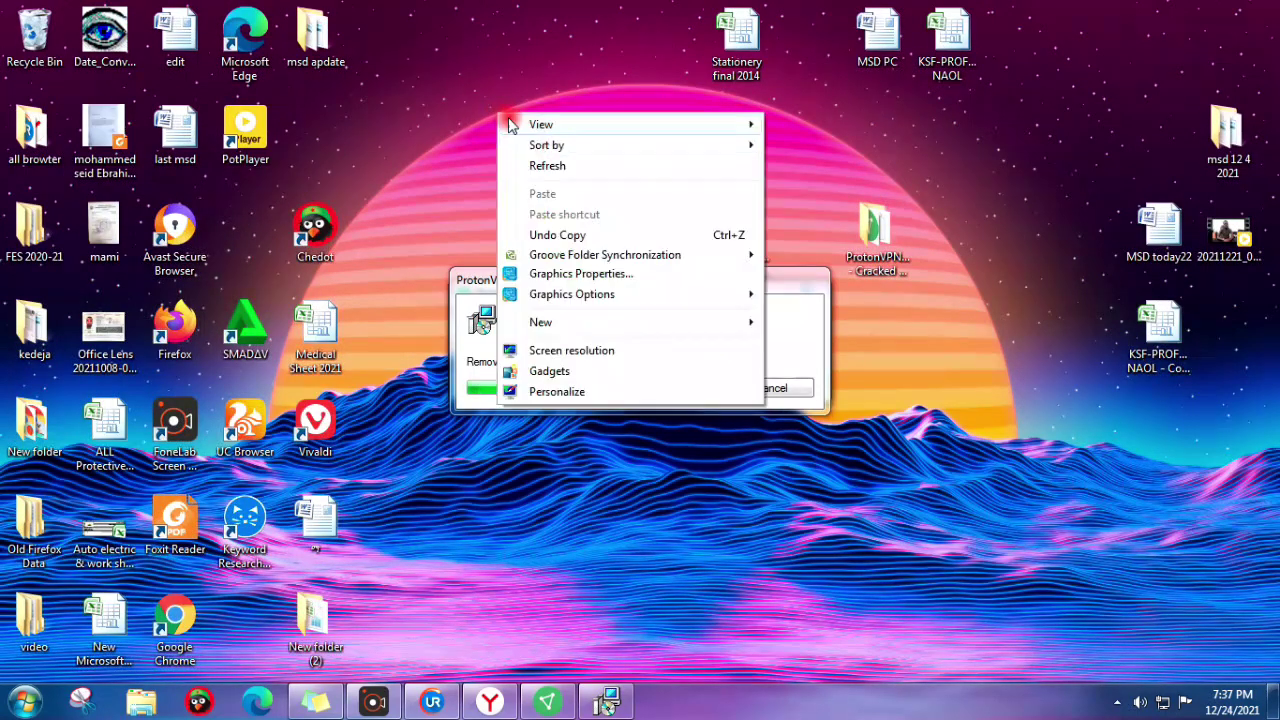
click(551, 162)
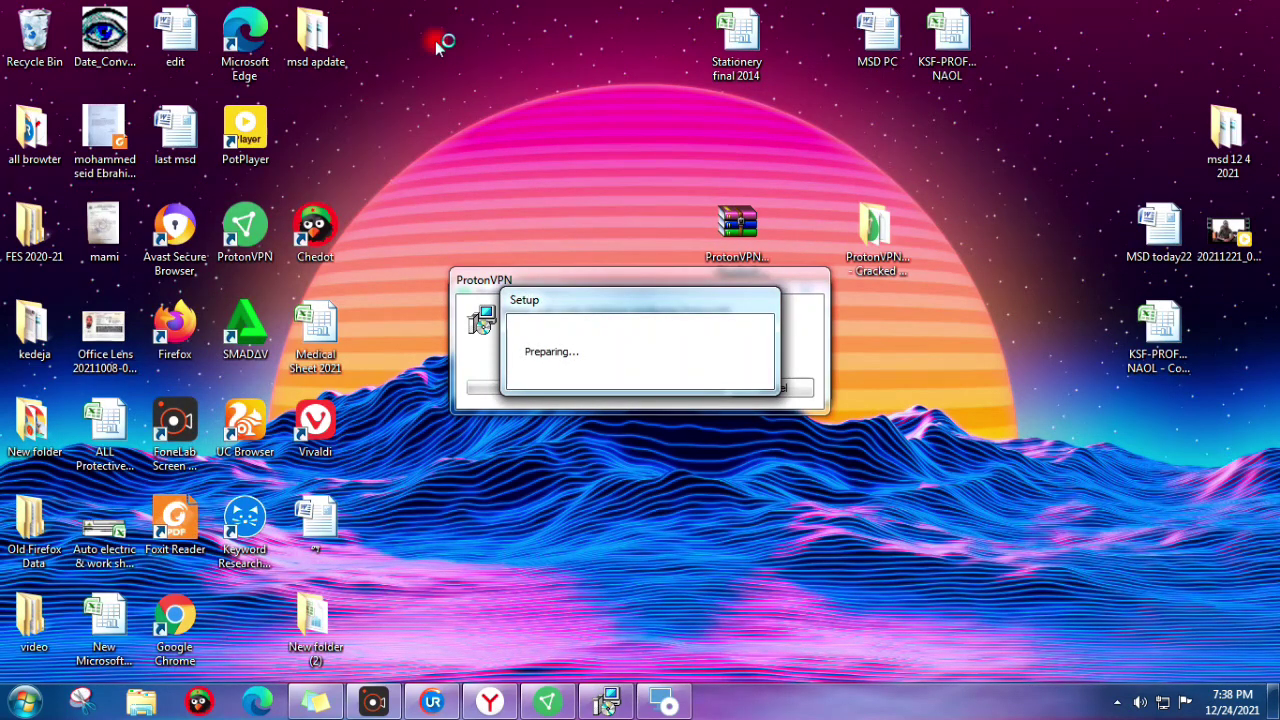
Step: Move the ProtonVPN Setup window up and right while ProtonVPNTap installs and the login window opens
right_click(388, 2)
click(440, 54)
right_click(368, 3)
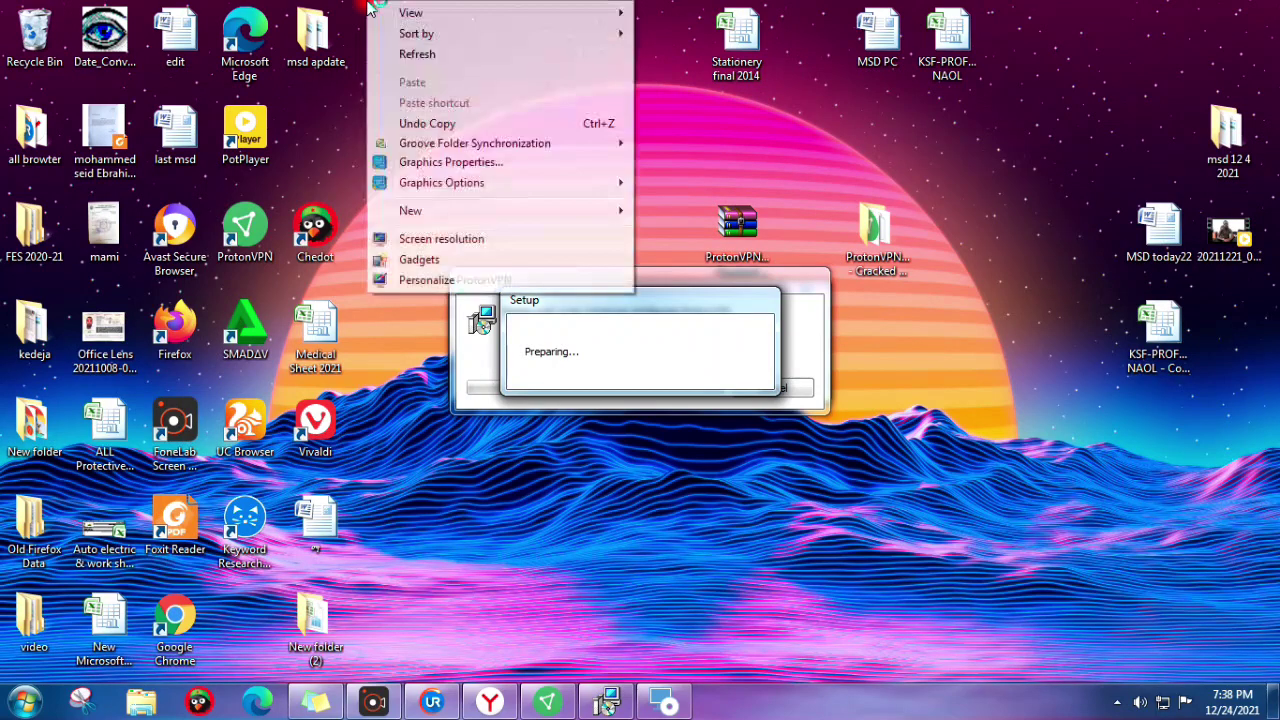
click(416, 56)
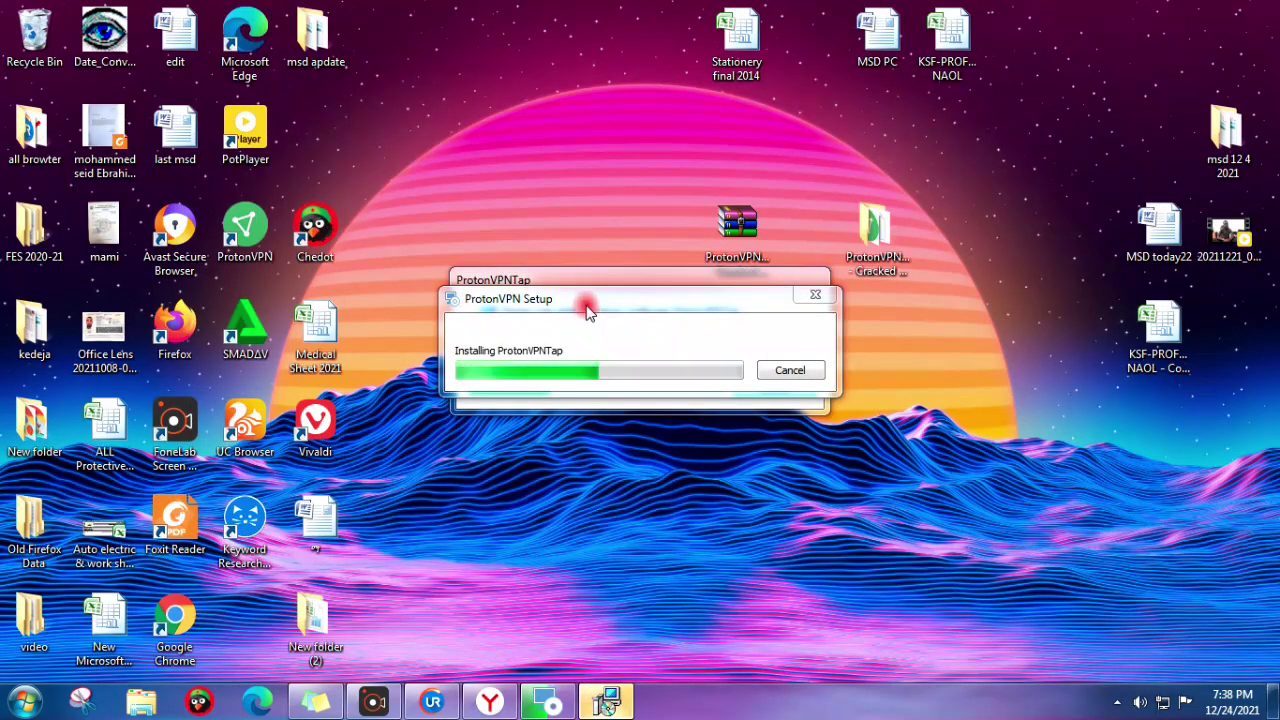
drag(583, 295, 628, 195)
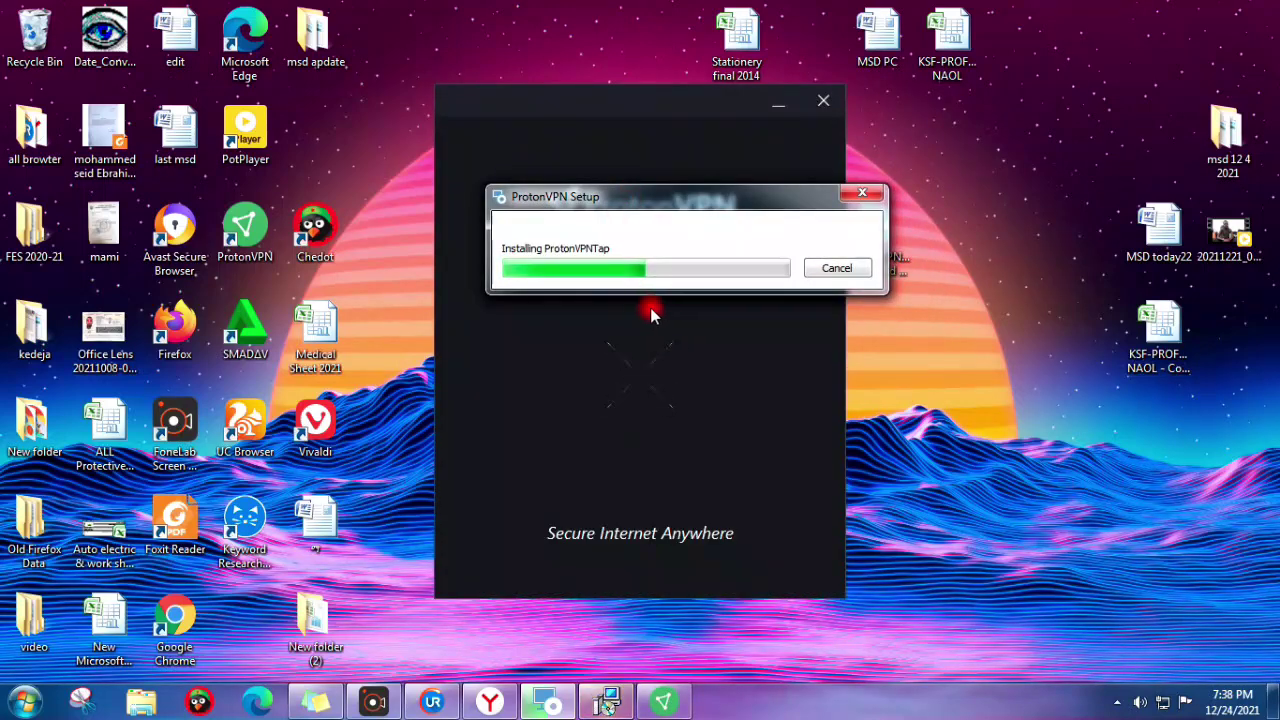
right_click(528, 3)
click(566, 55)
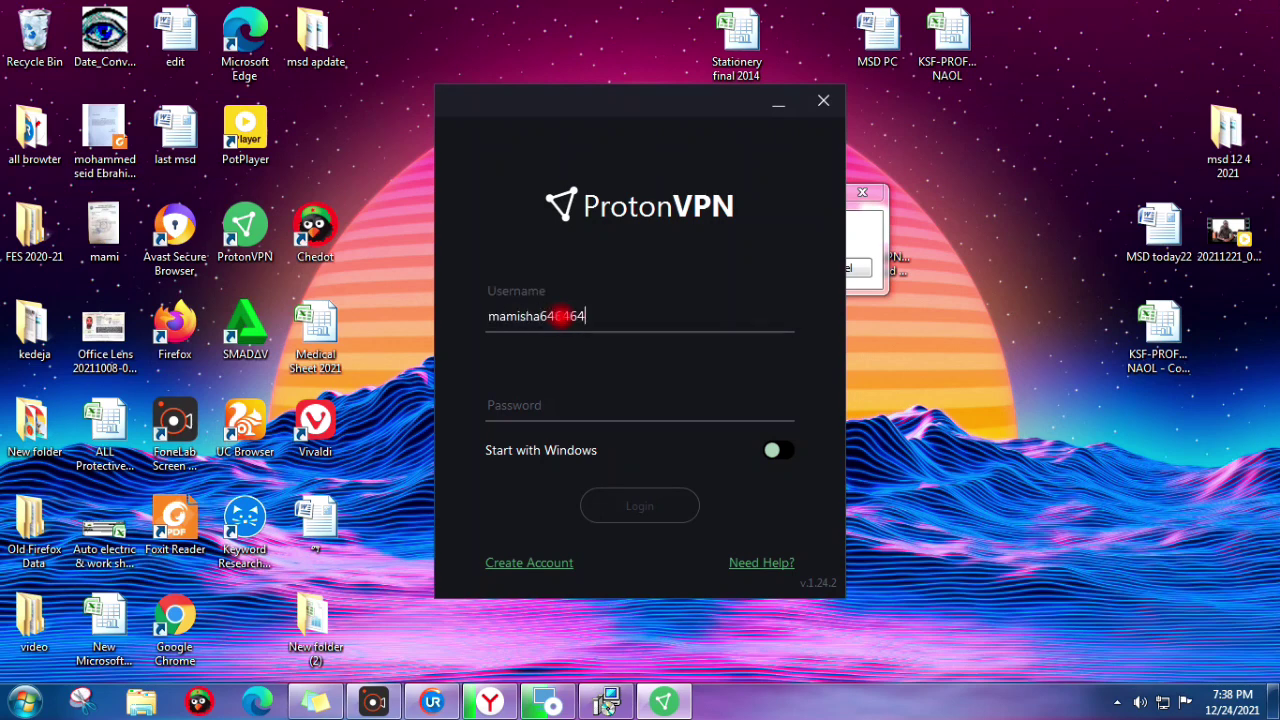
Step: Enter the account password and log in to ProtonVPN
click(507, 409)
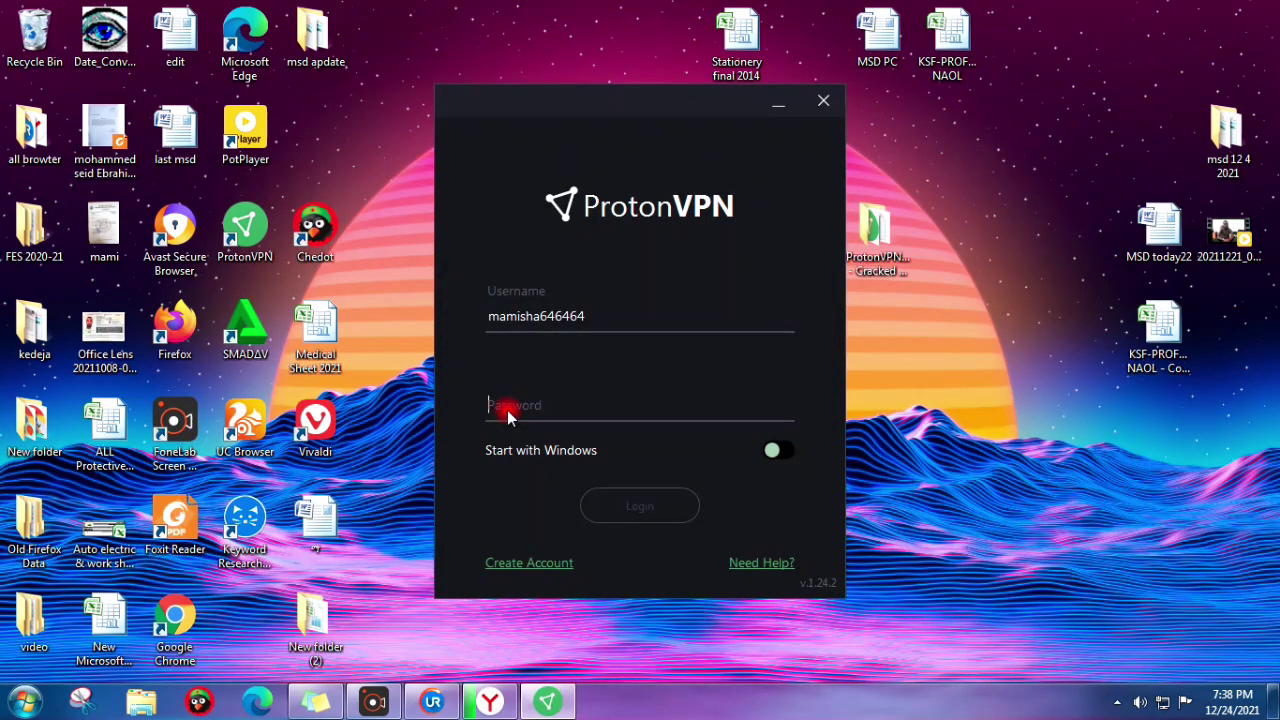
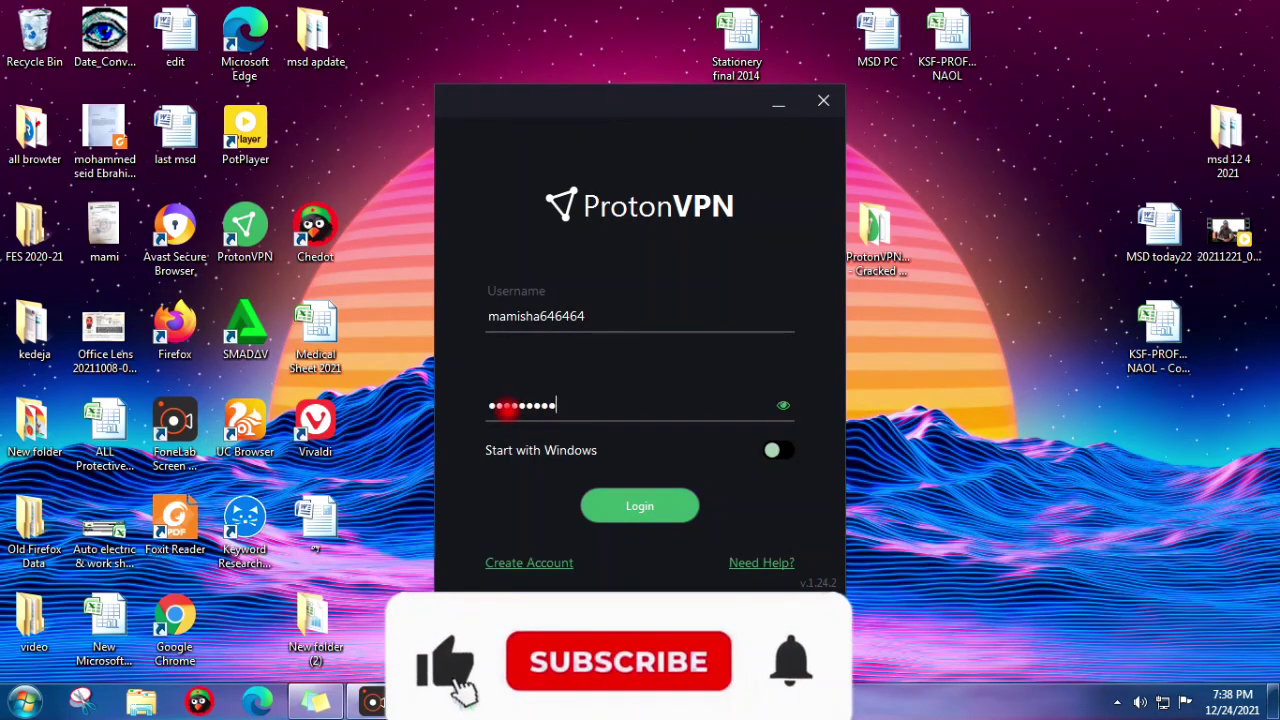
click(637, 506)
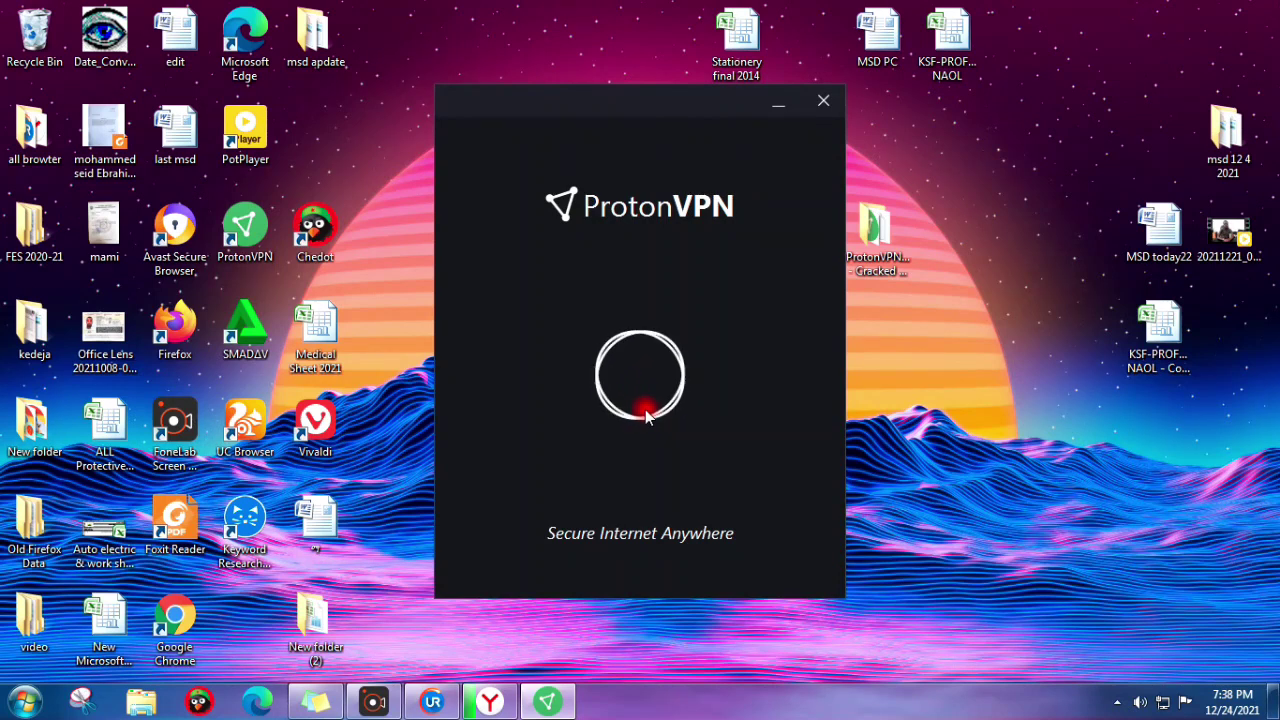
right_click(993, 106)
click(1030, 161)
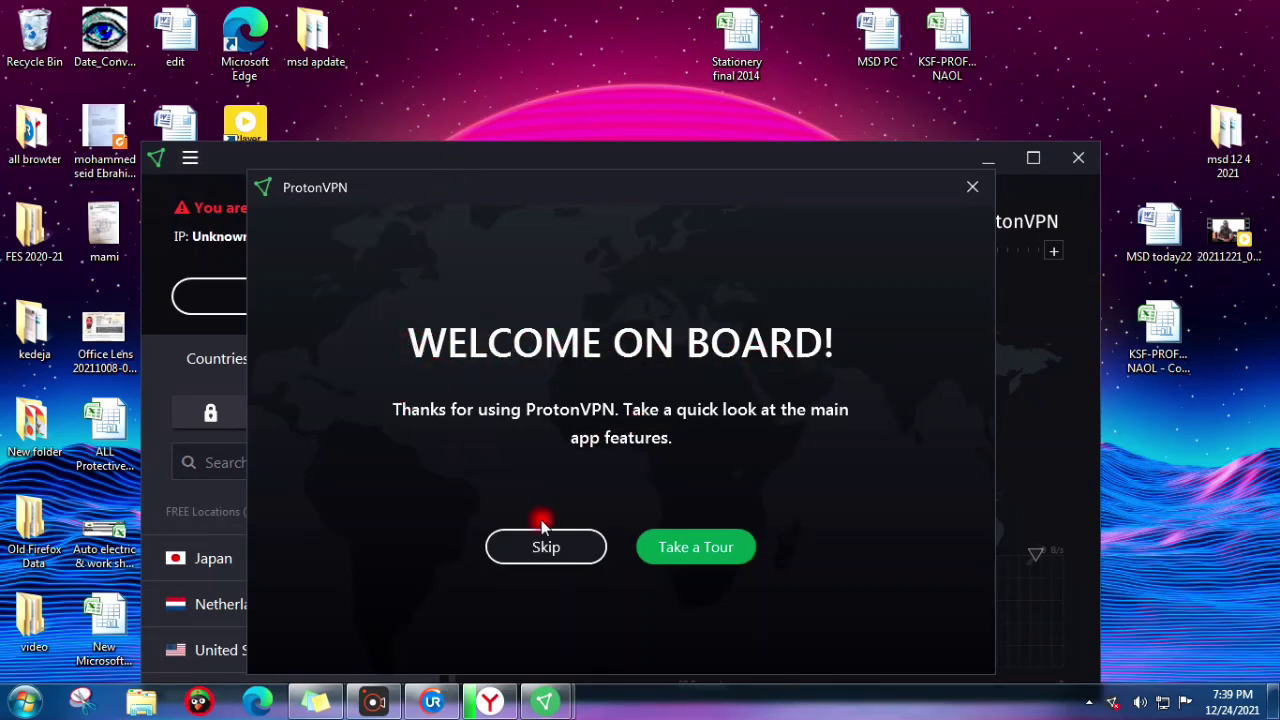
Step: Start the feature tour and advance past the Quick Connect and Profiles tips
click(710, 550)
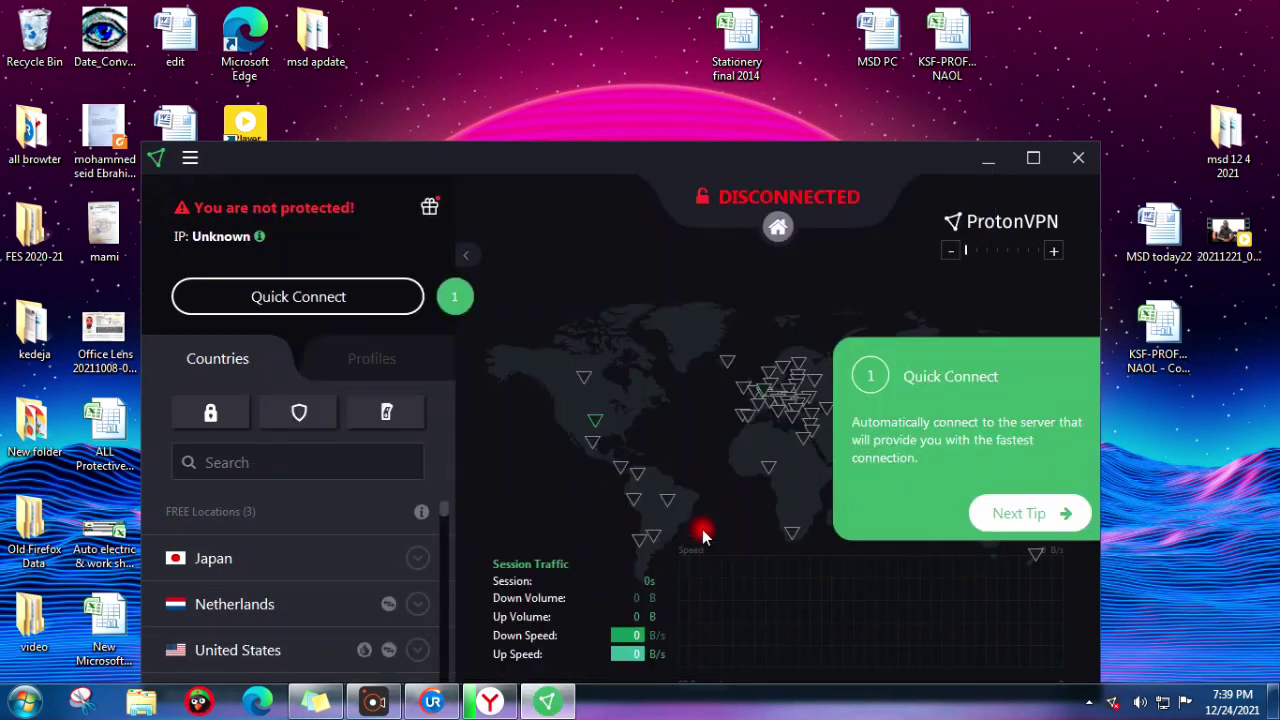
click(1012, 520)
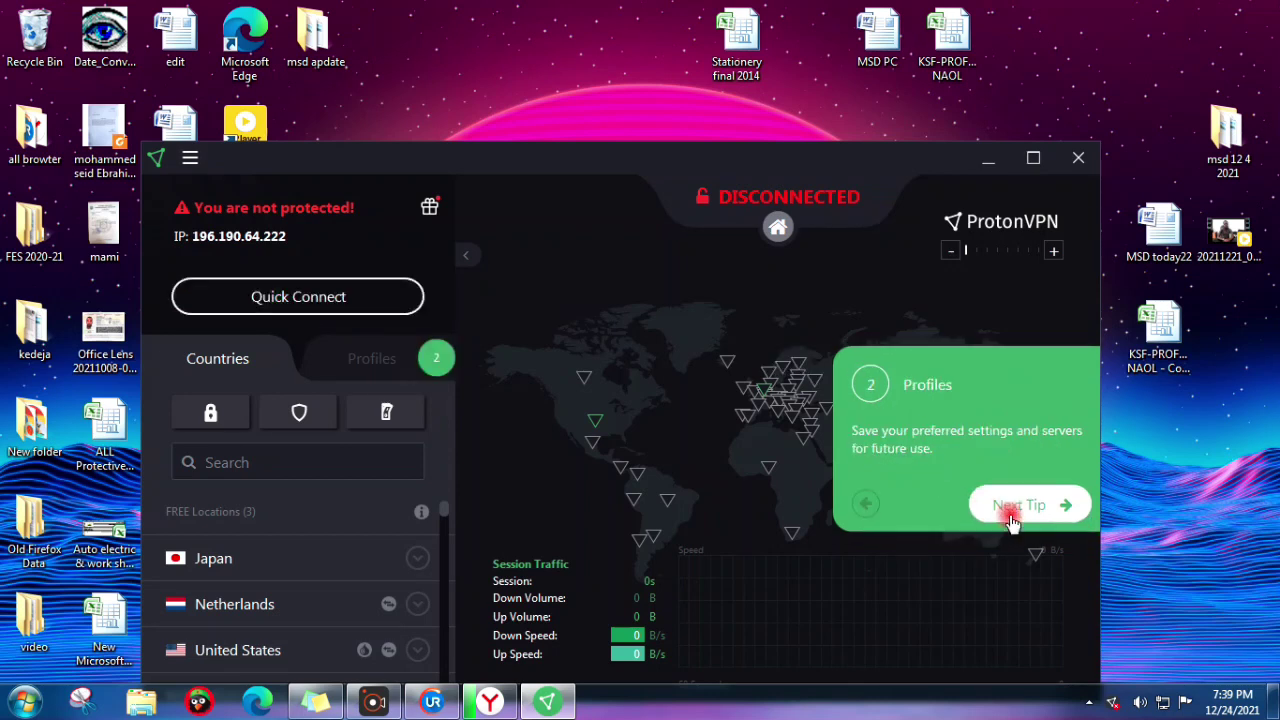
click(383, 362)
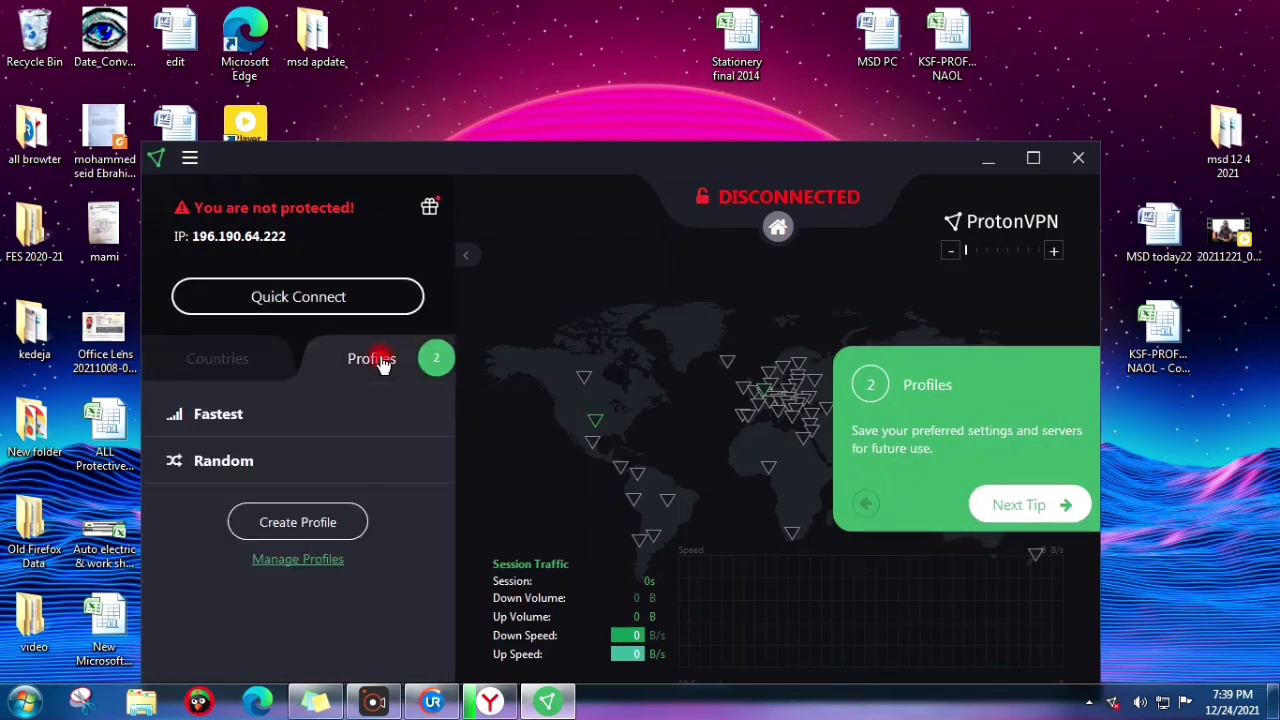
click(1012, 507)
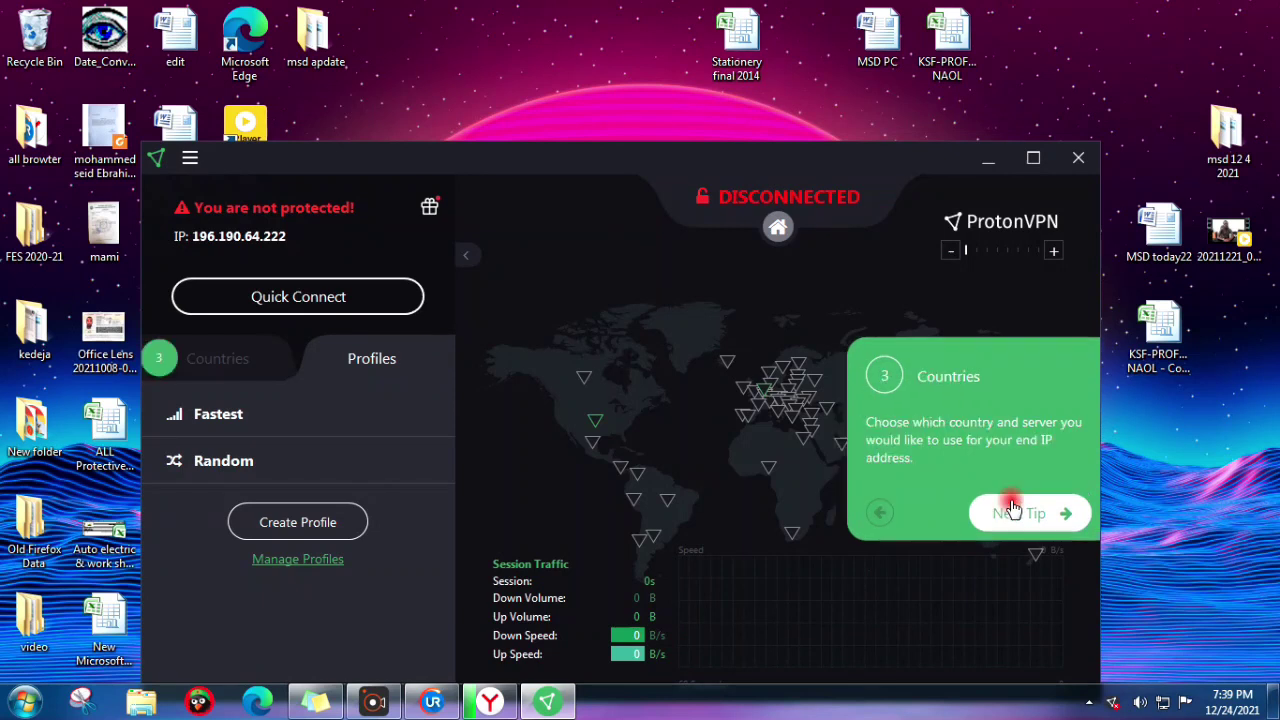
Step: Return to the Countries list and browse, then collapse, Japan's free servers
click(211, 364)
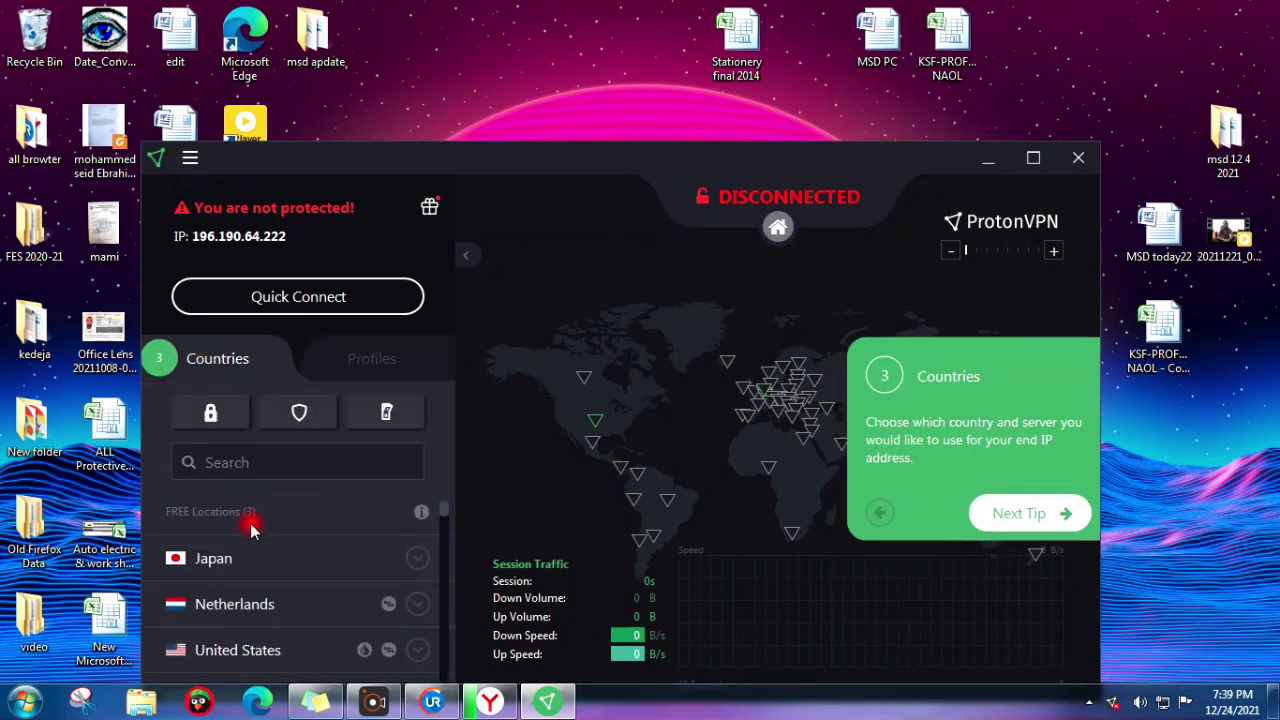
scroll(300, 522, down, 2)
scroll(230, 545, up, 1)
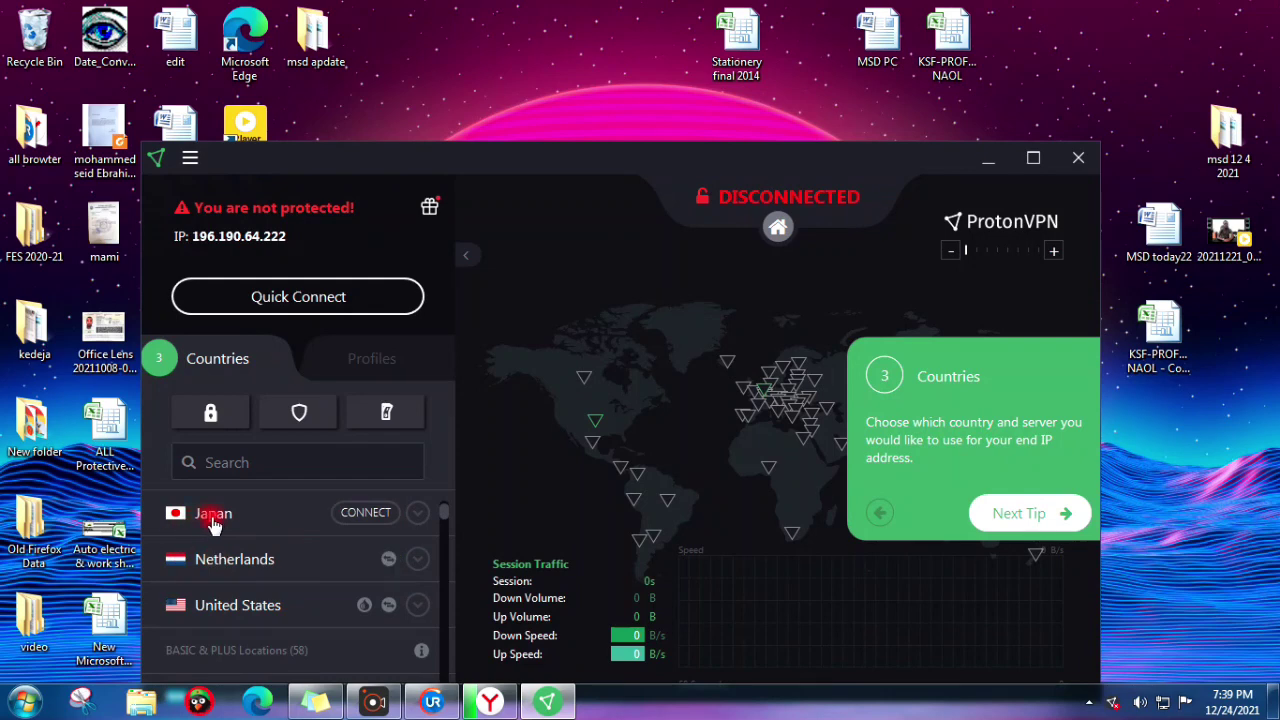
drag(458, 165, 491, 60)
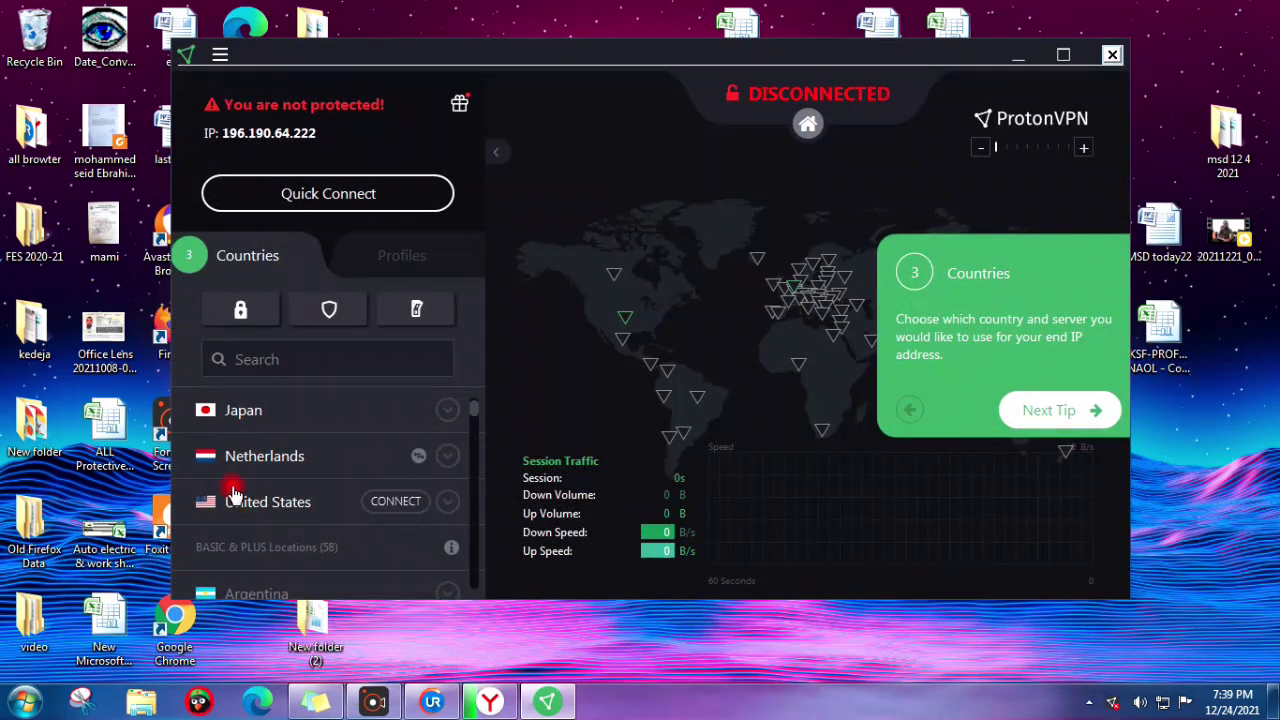
click(447, 420)
scroll(320, 514, down, 6)
scroll(257, 509, up, 3)
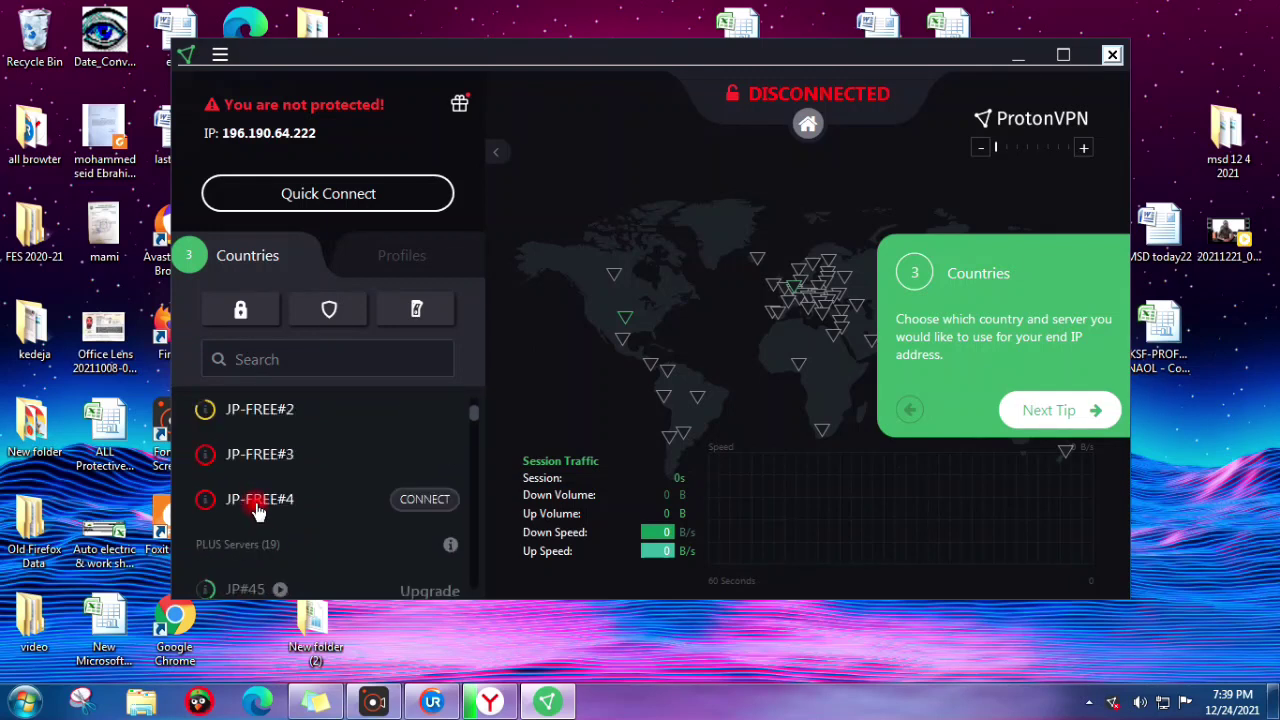
scroll(257, 509, up, 1)
scroll(286, 451, up, 2)
scroll(286, 451, down, 2)
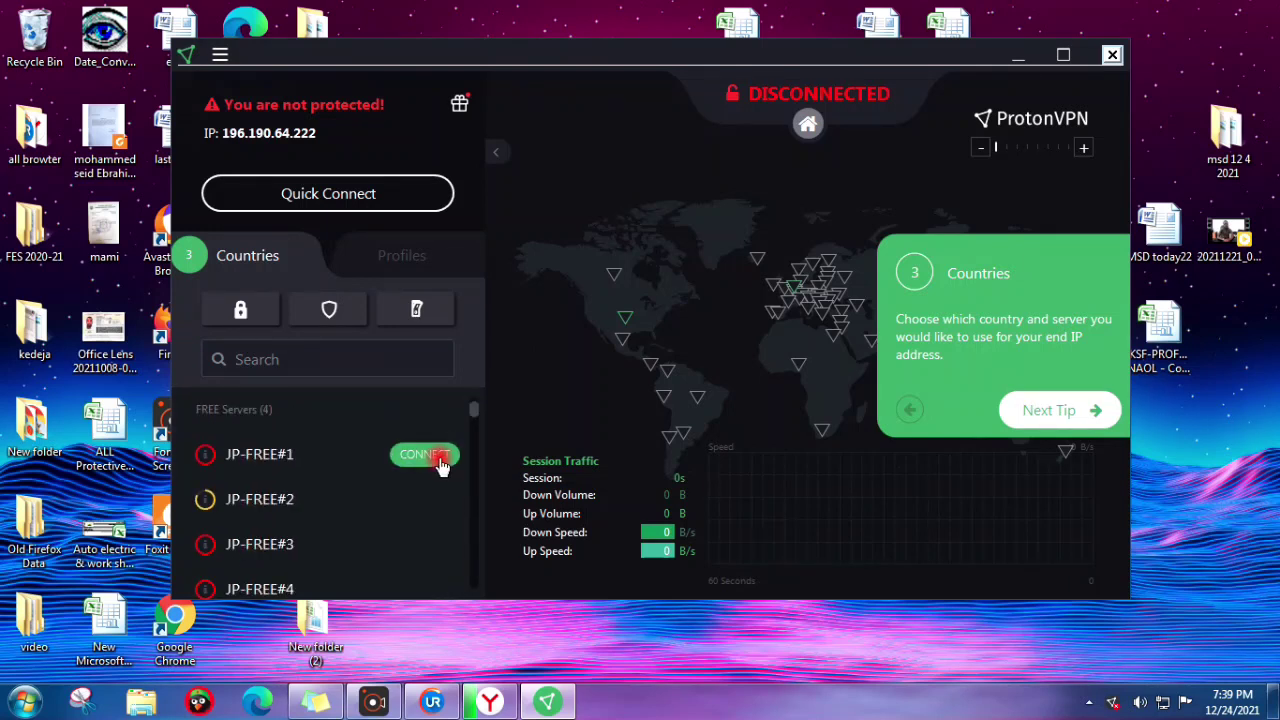
scroll(430, 455, down, 4)
scroll(466, 449, up, 6)
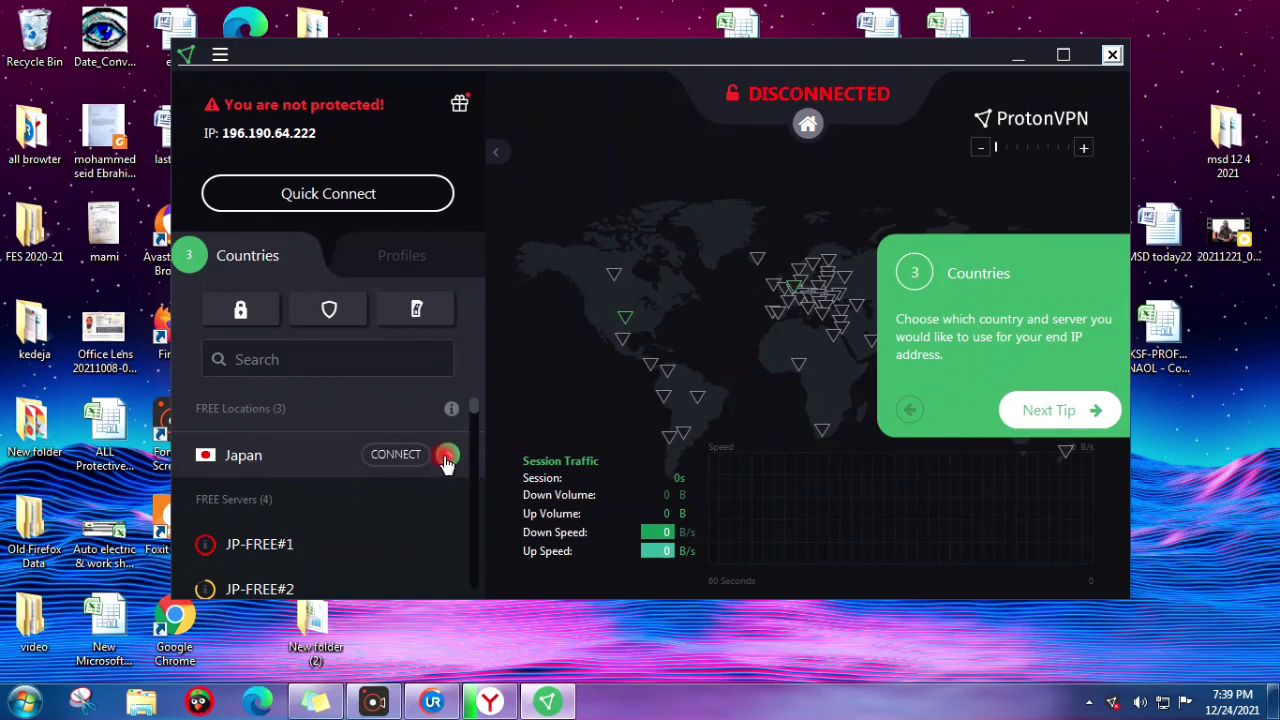
click(447, 455)
Step: Check Netherlands' free servers, then expand United States to show its nine free servers
click(450, 502)
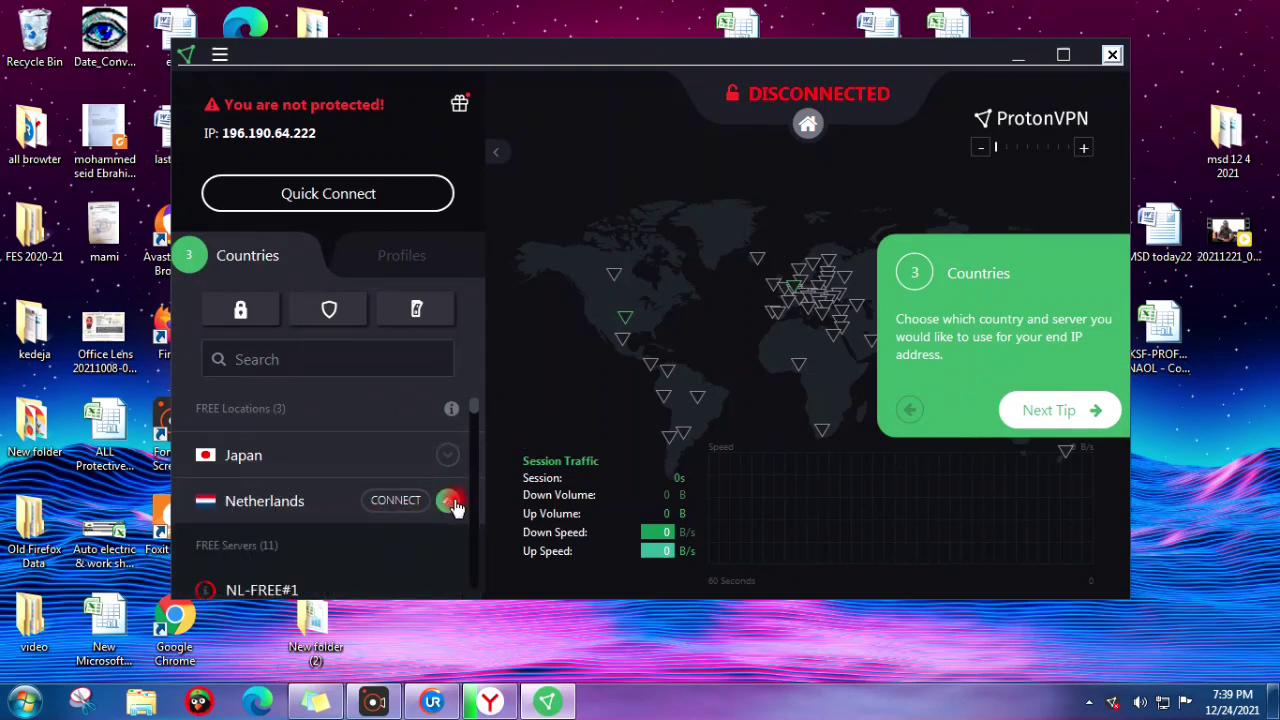
scroll(425, 500, down, 5)
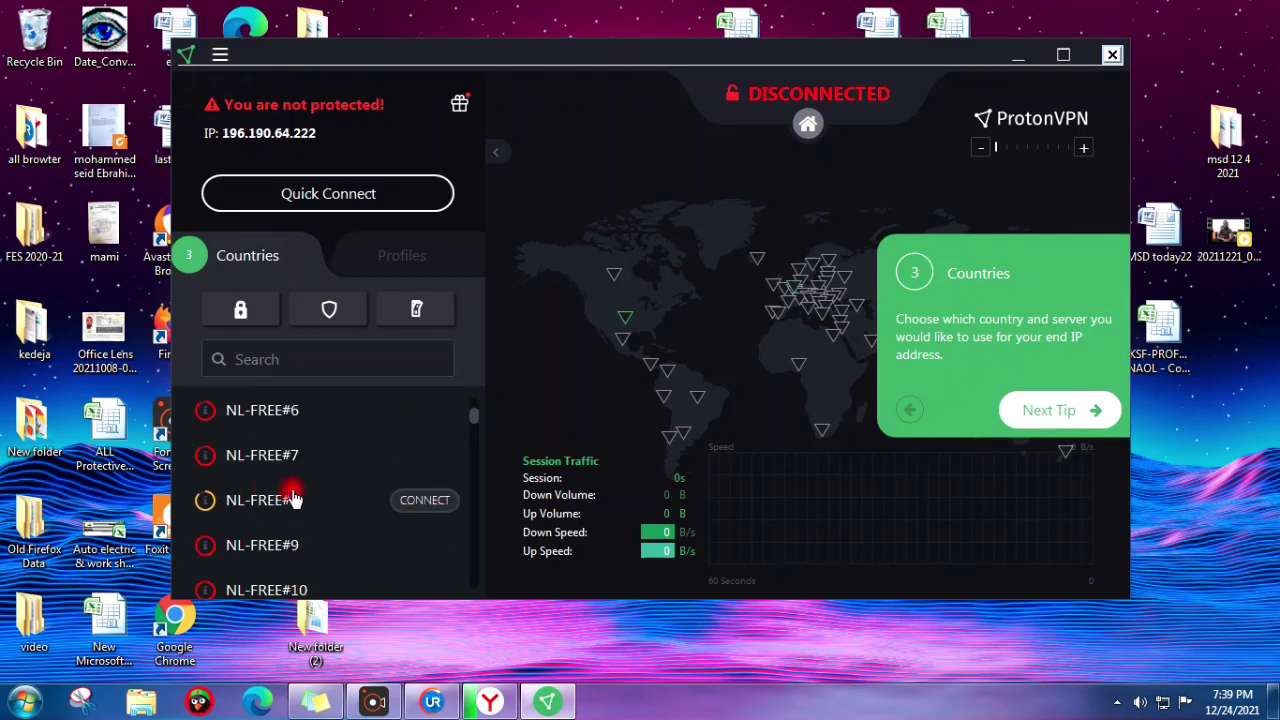
scroll(414, 457, up, 5)
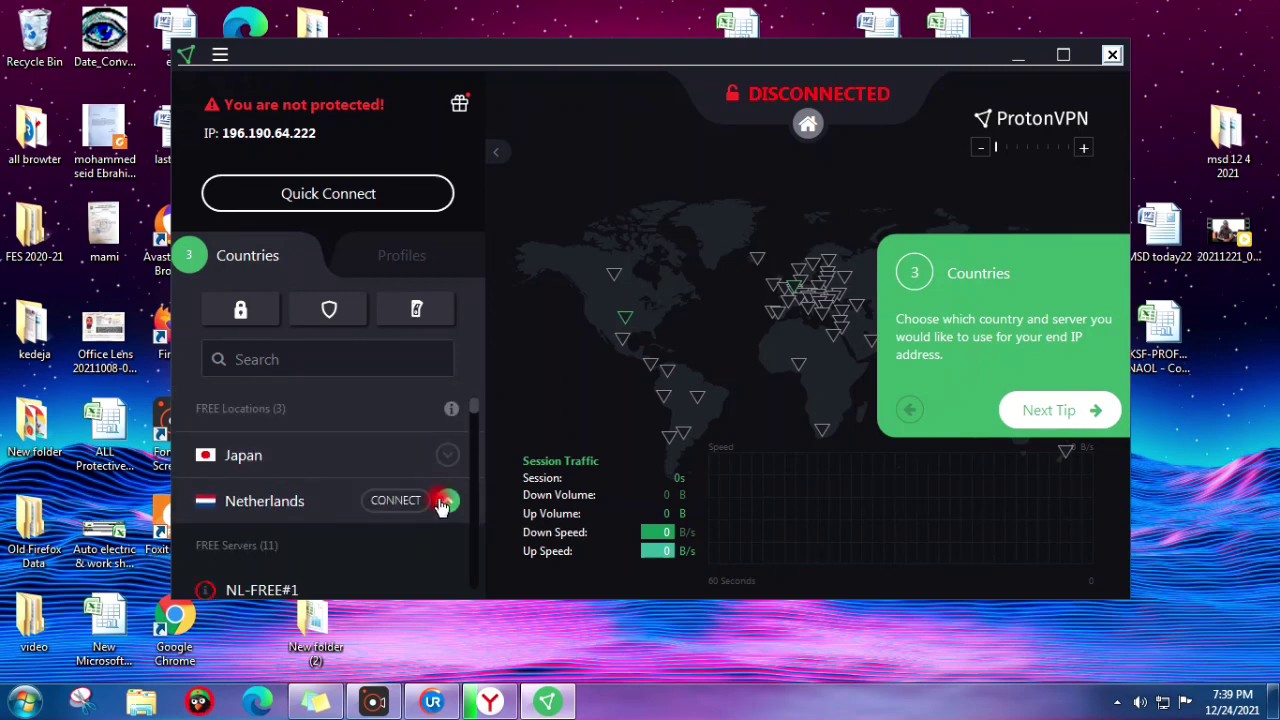
click(446, 501)
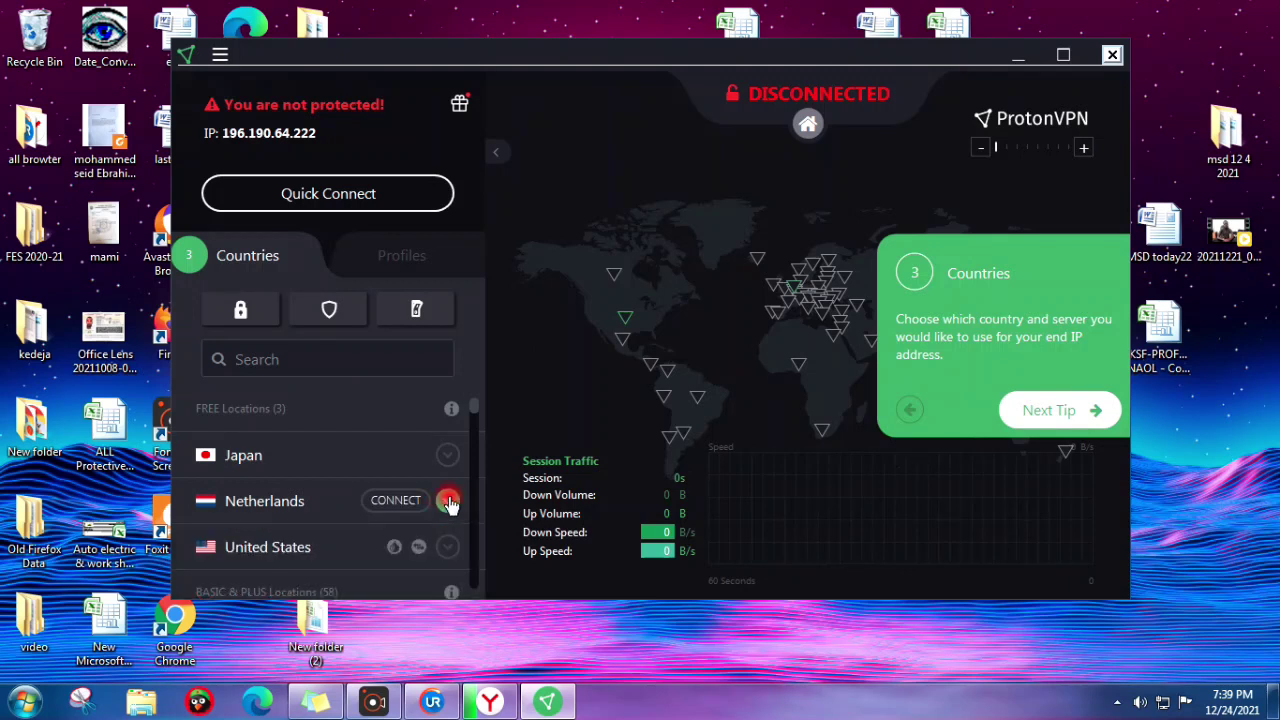
click(447, 547)
scroll(440, 530, down, 3)
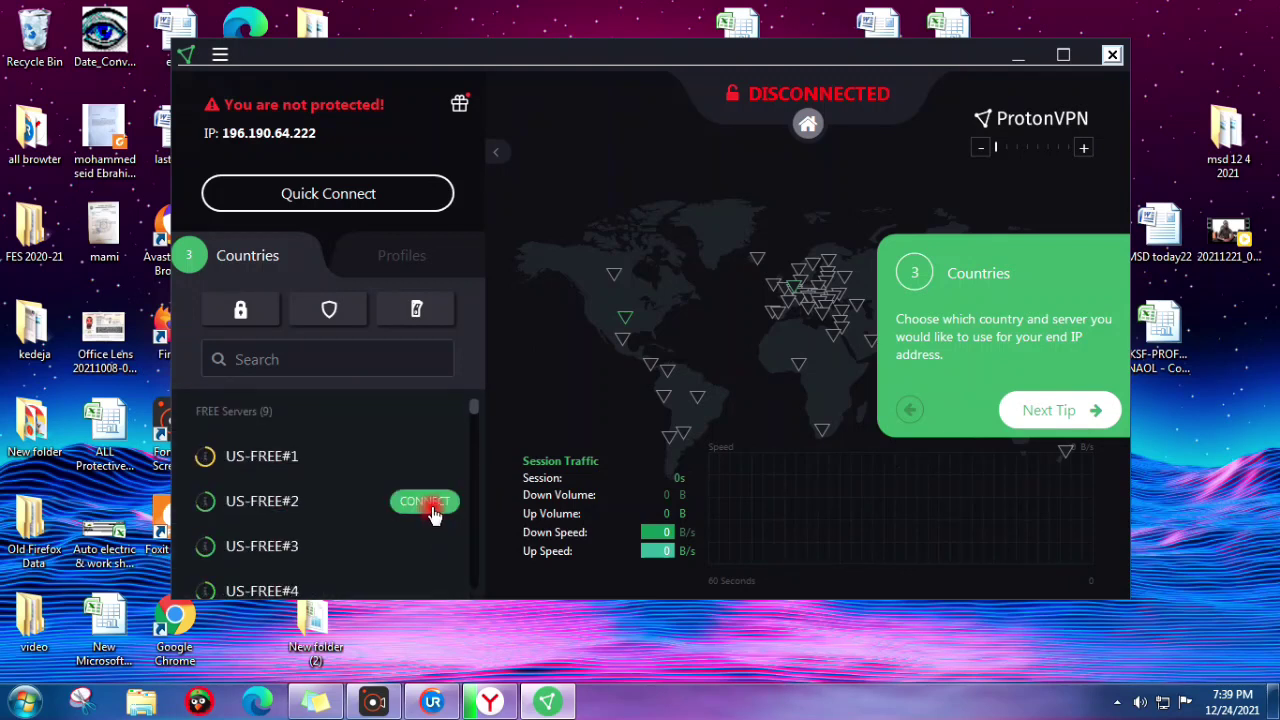
scroll(367, 471, down, 2)
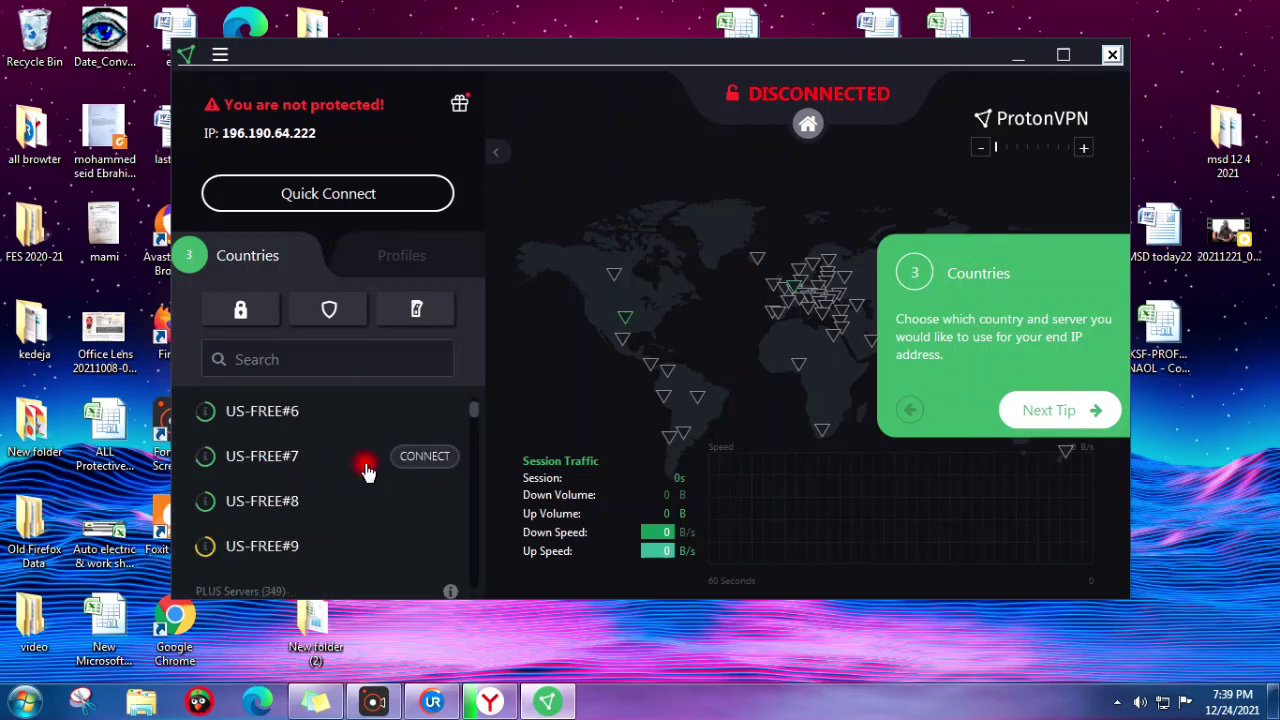
scroll(367, 471, up, 2)
scroll(365, 467, up, 2)
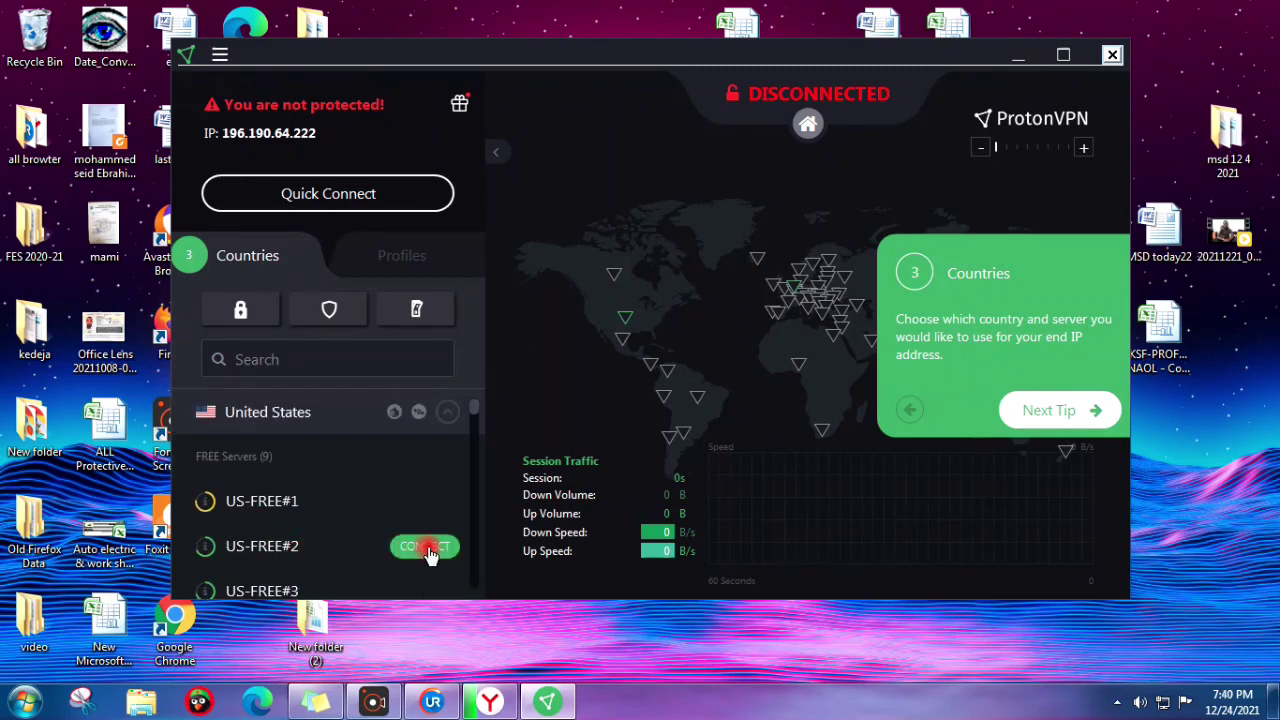
Step: Connect to the US-FREE#2 server
click(426, 547)
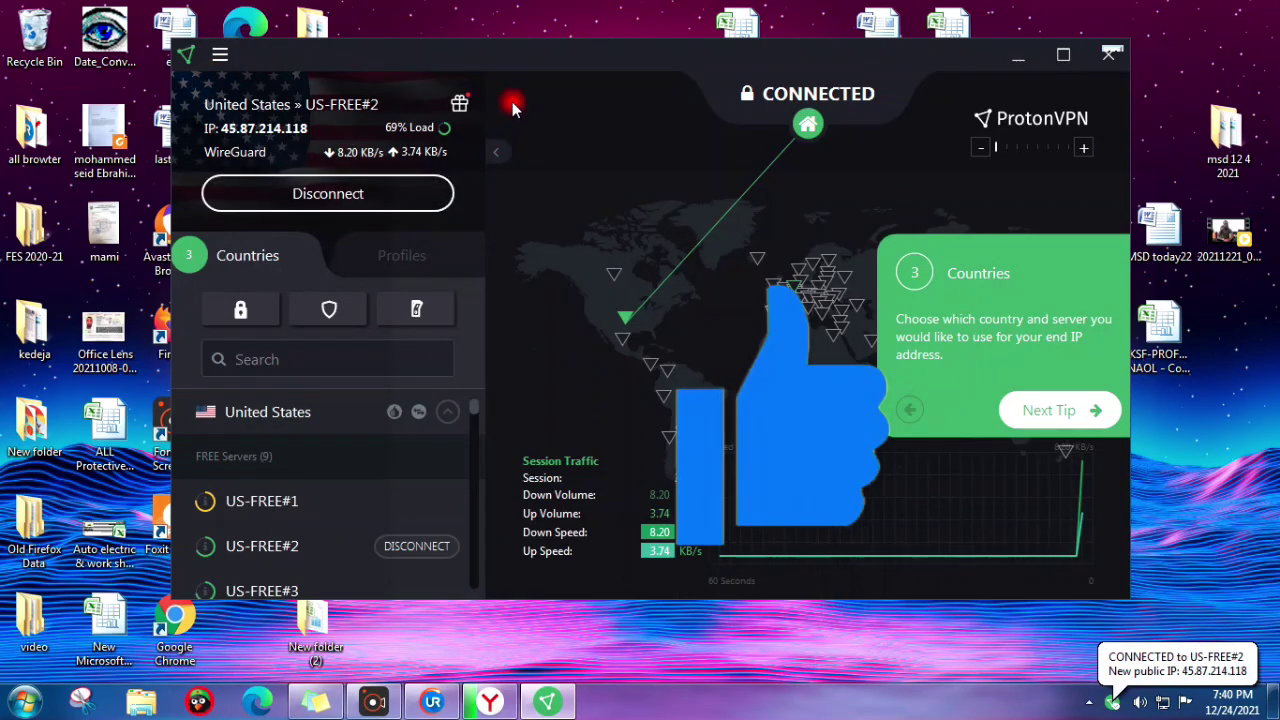
drag(512, 104, 575, 88)
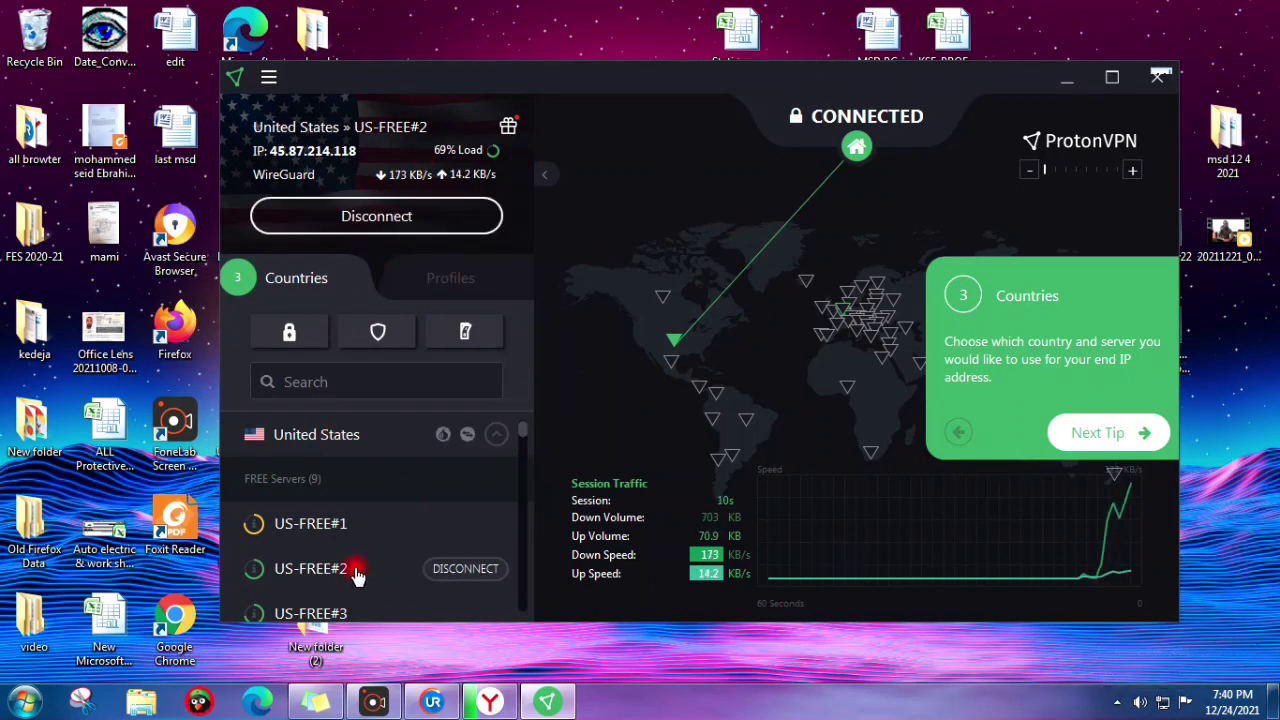
scroll(357, 575, down, 3)
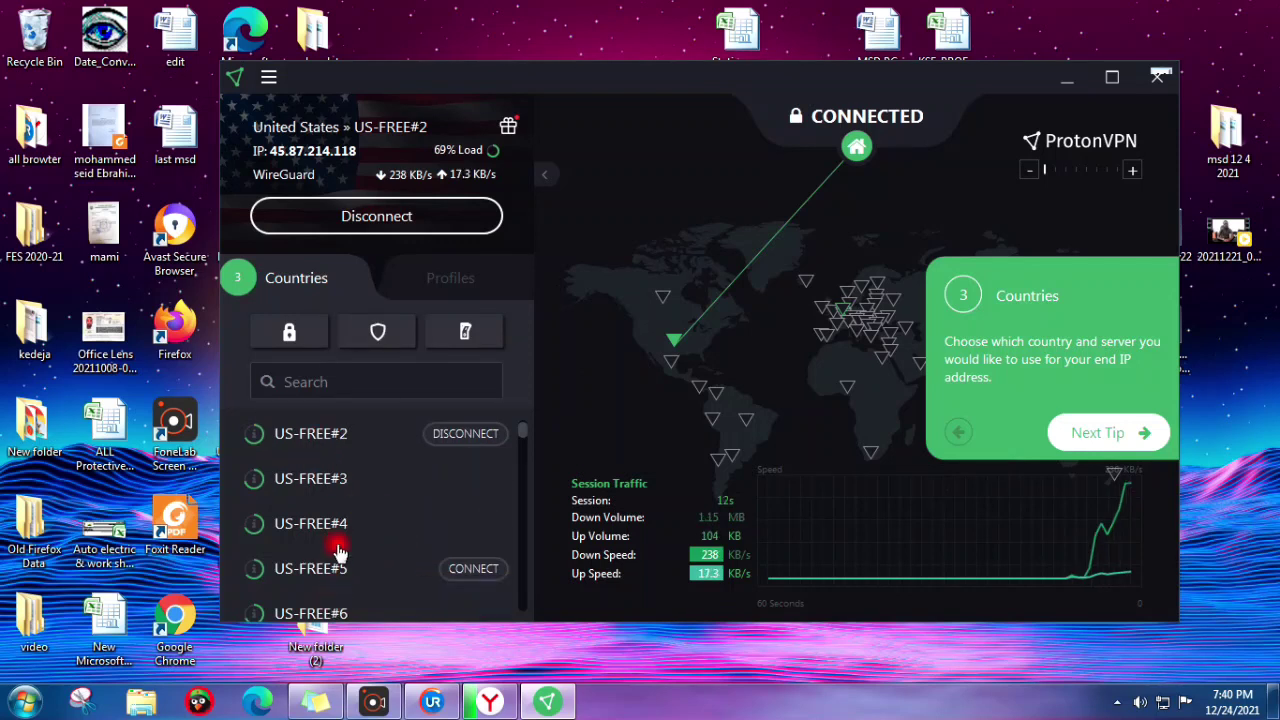
scroll(338, 553, down, 4)
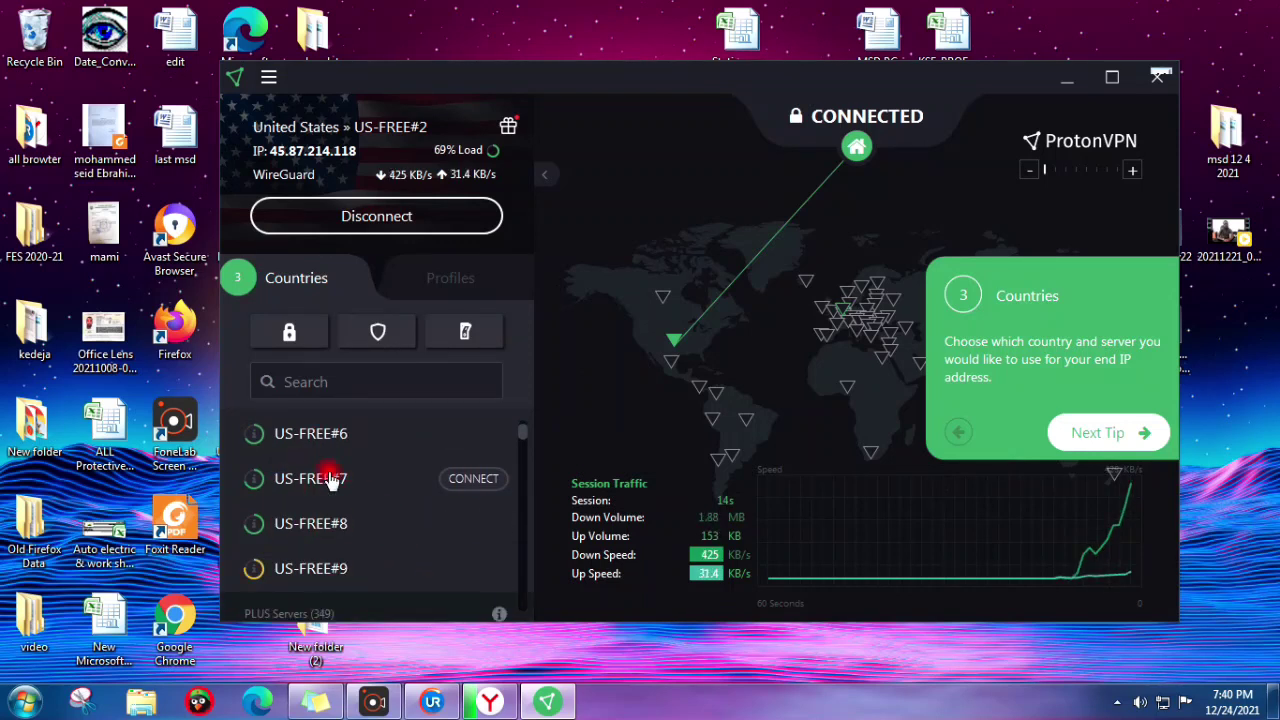
scroll(340, 478, up, 7)
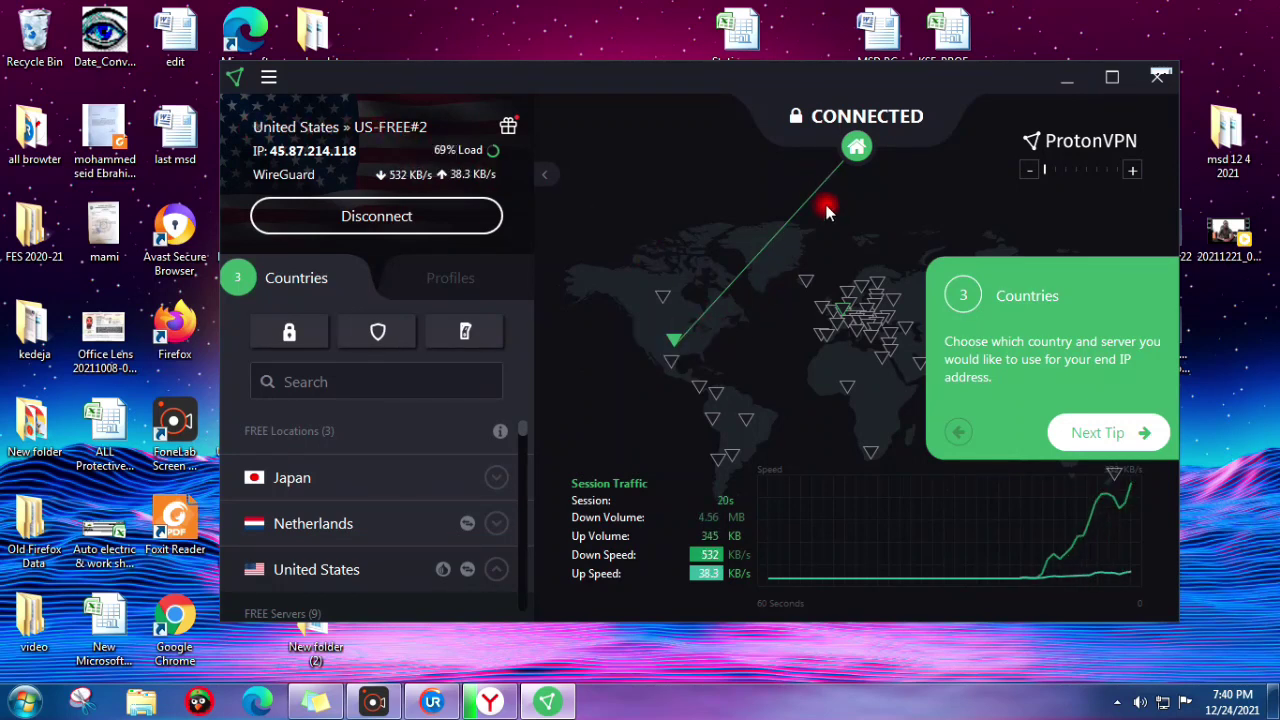
scroll(678, 340, up, 3)
scroll(680, 340, up, 2)
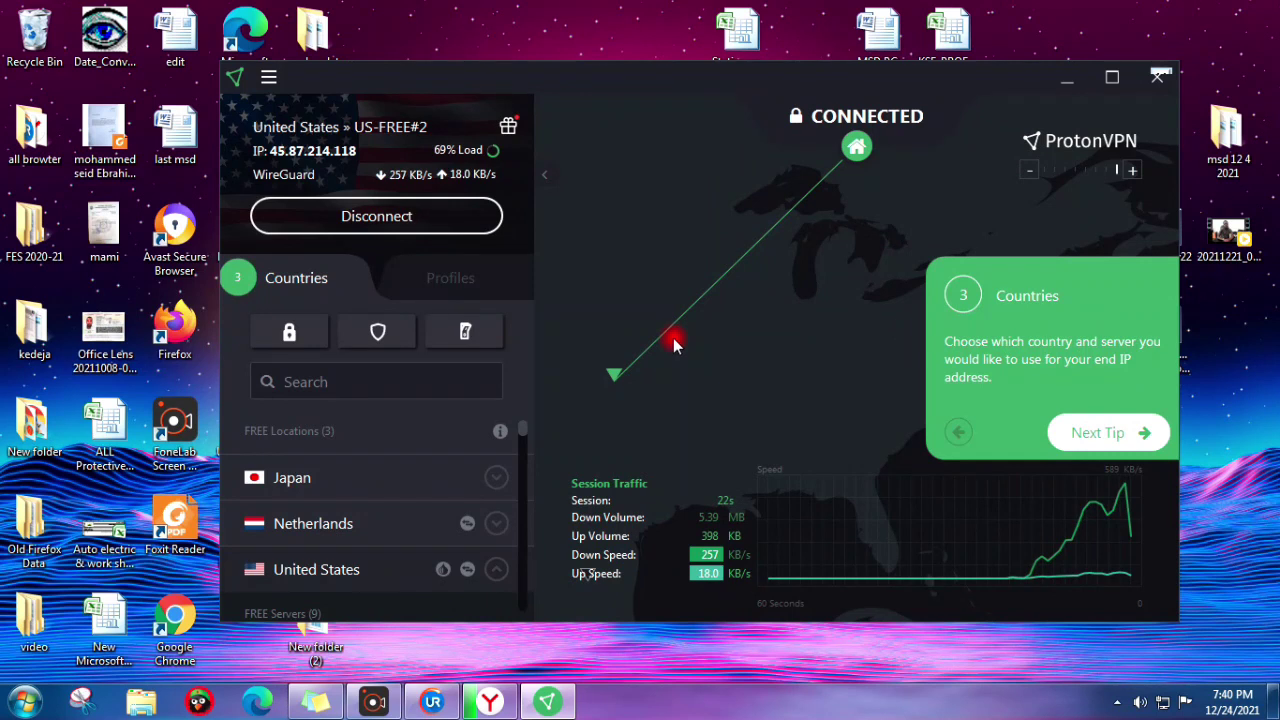
Step: Zoom the map back out to the world view and end the introductory tour
click(860, 162)
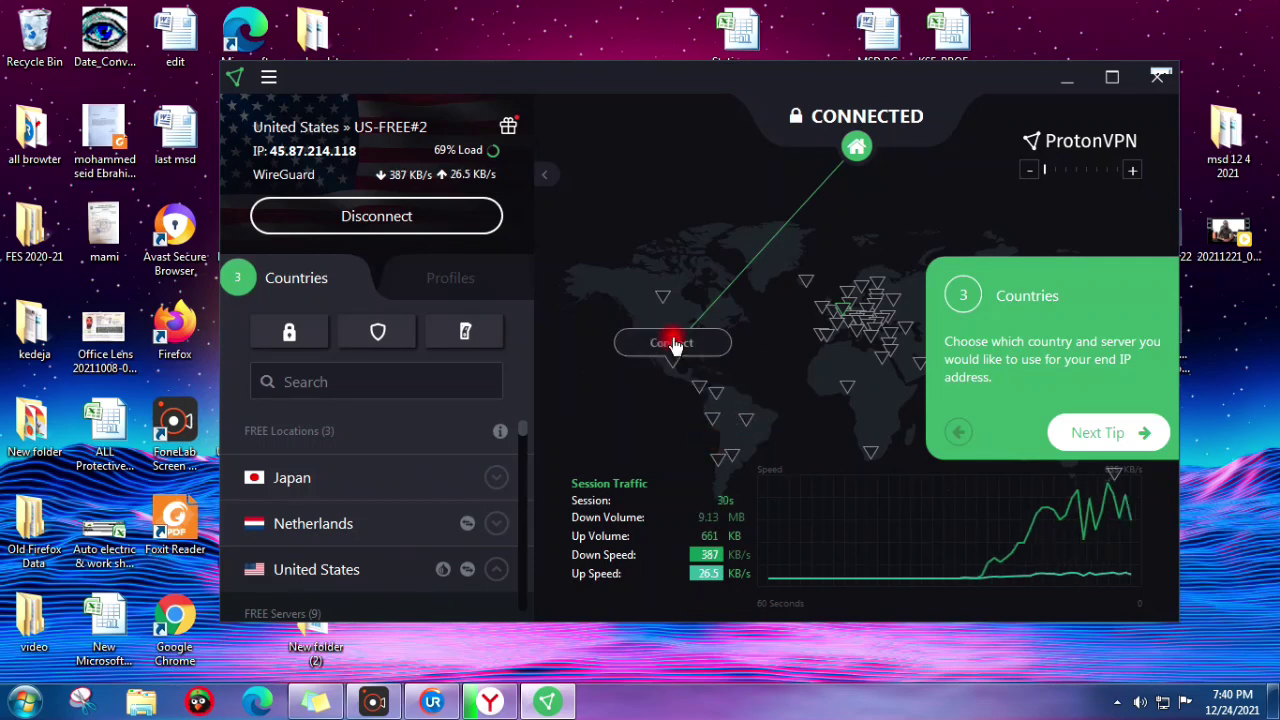
click(1090, 432)
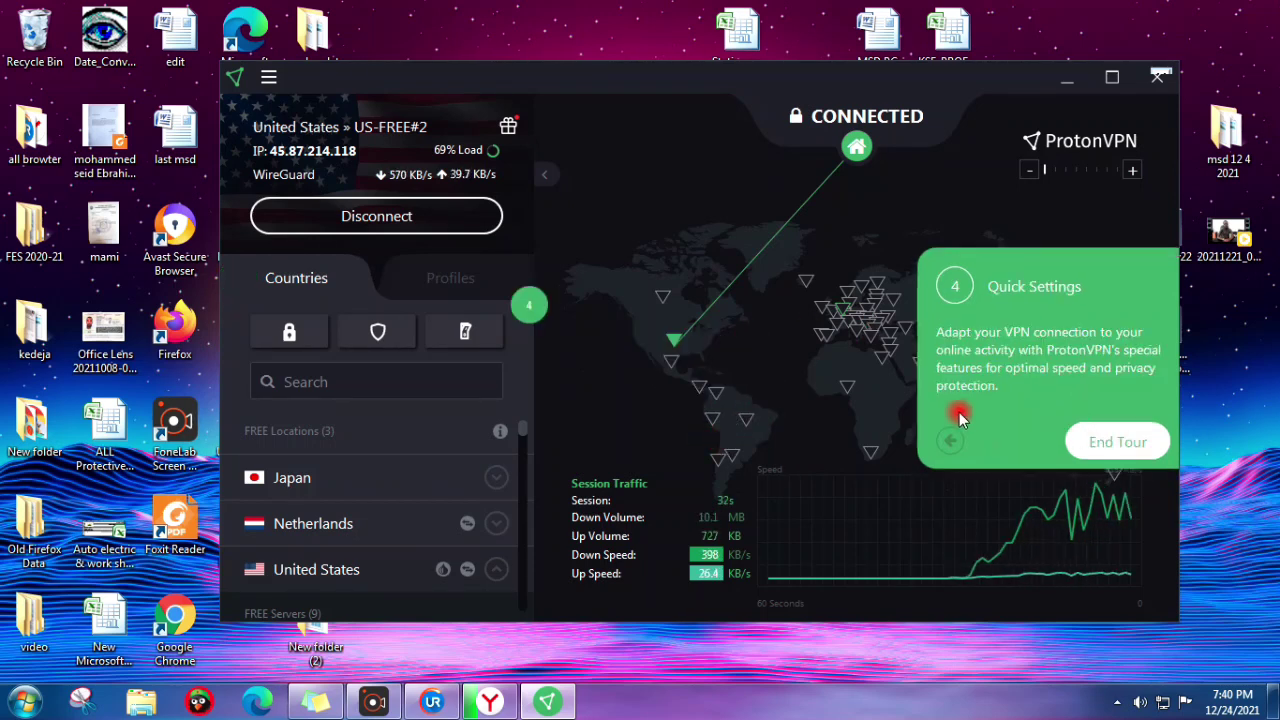
click(1090, 447)
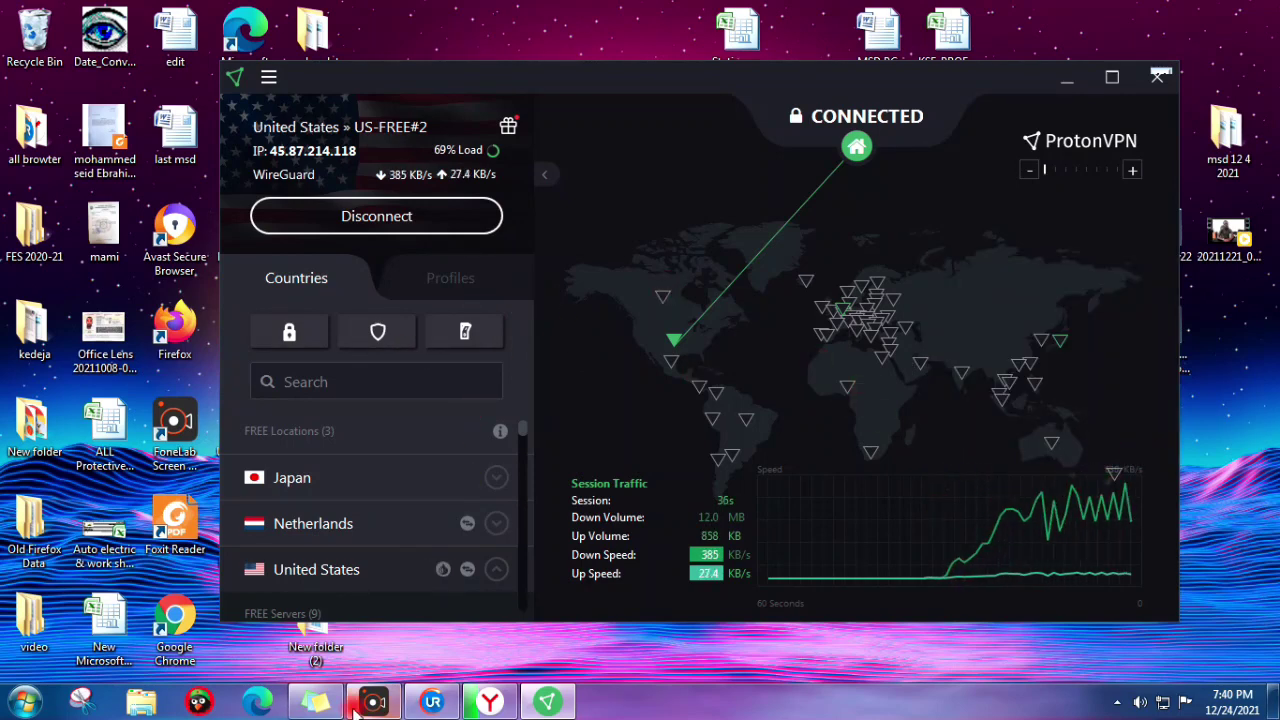
Step: Switch to Yandex Browser, check its downloads list, and open a new tab
click(488, 701)
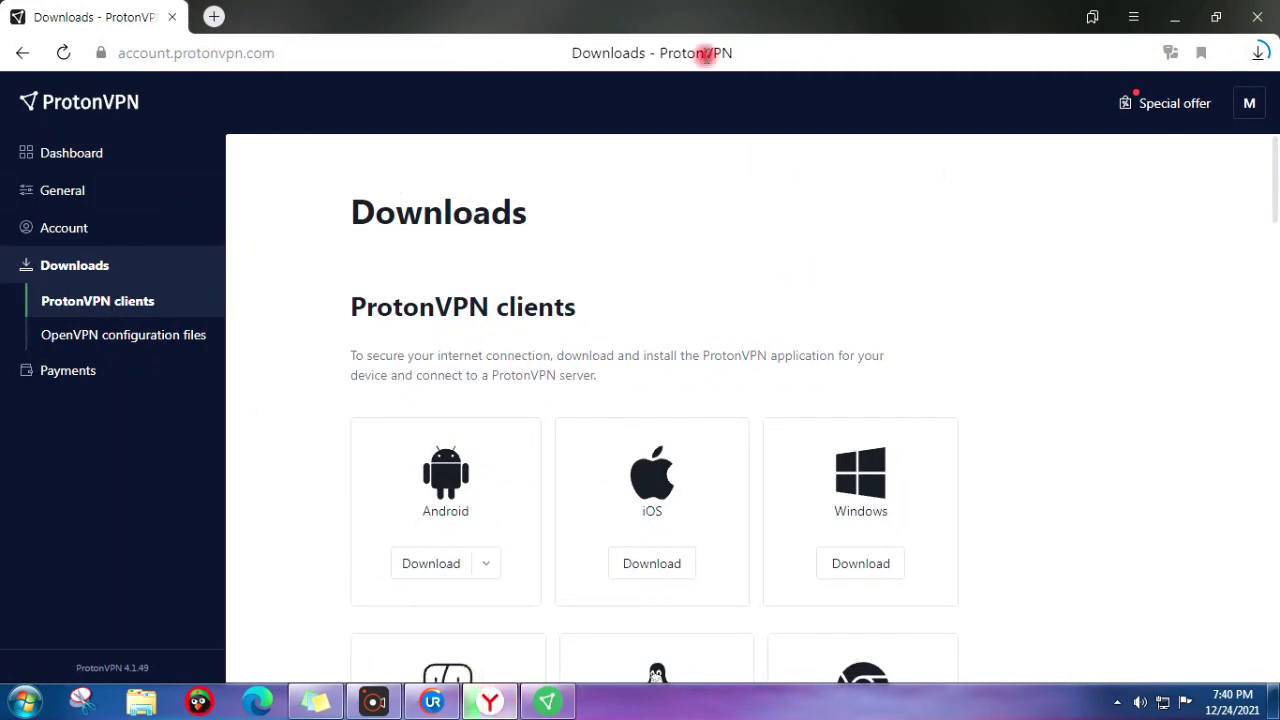
click(1259, 52)
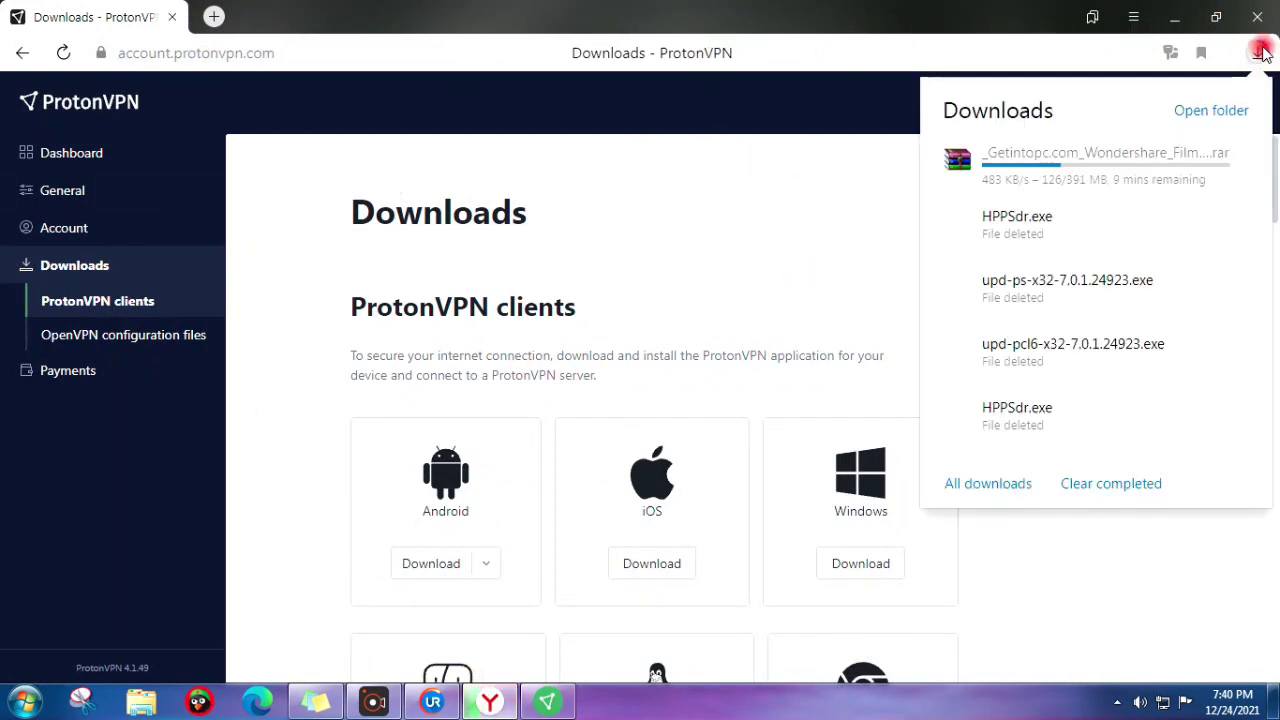
mouse_move(1102, 173)
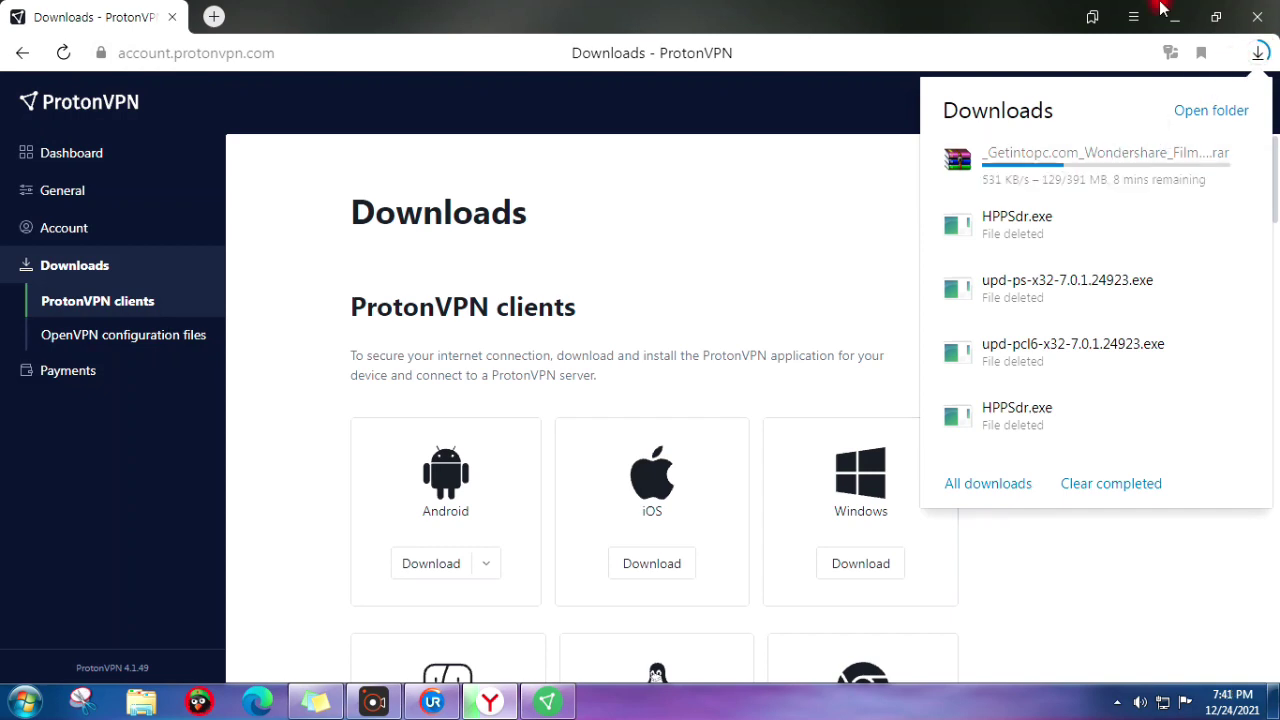
click(213, 16)
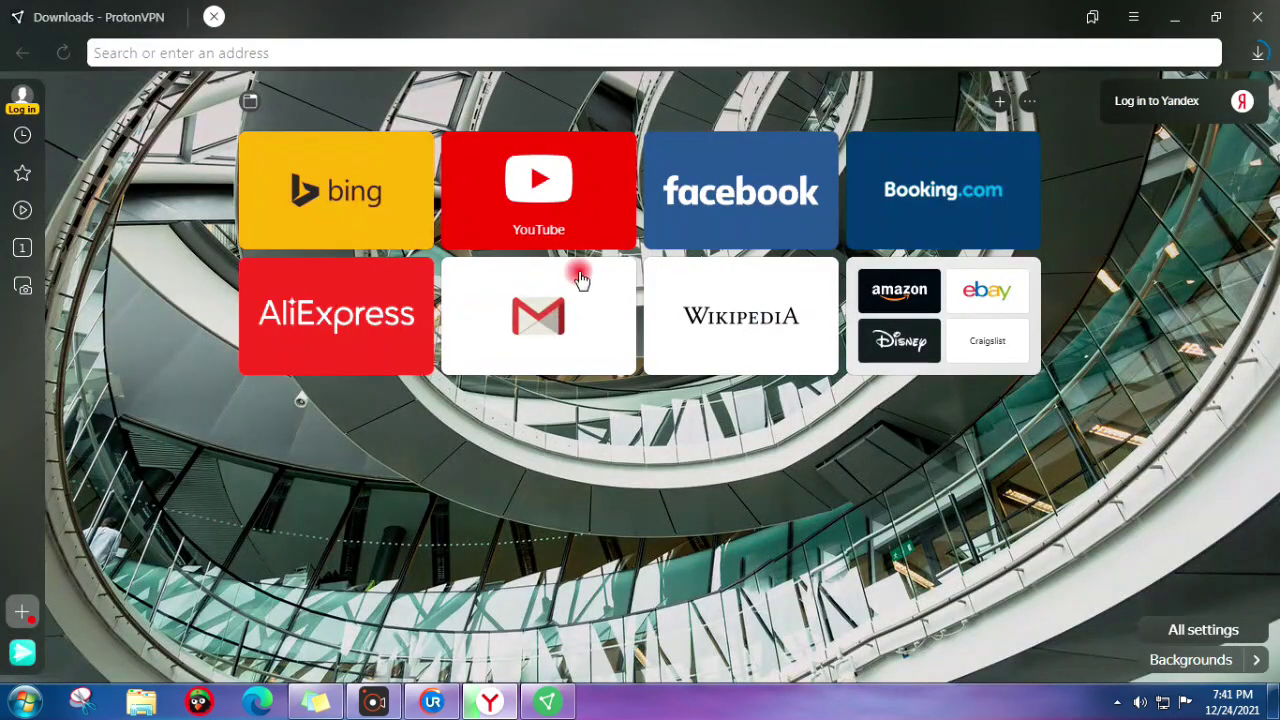
Step: Open YouTube from the start-page tile and scroll down the video page
click(530, 215)
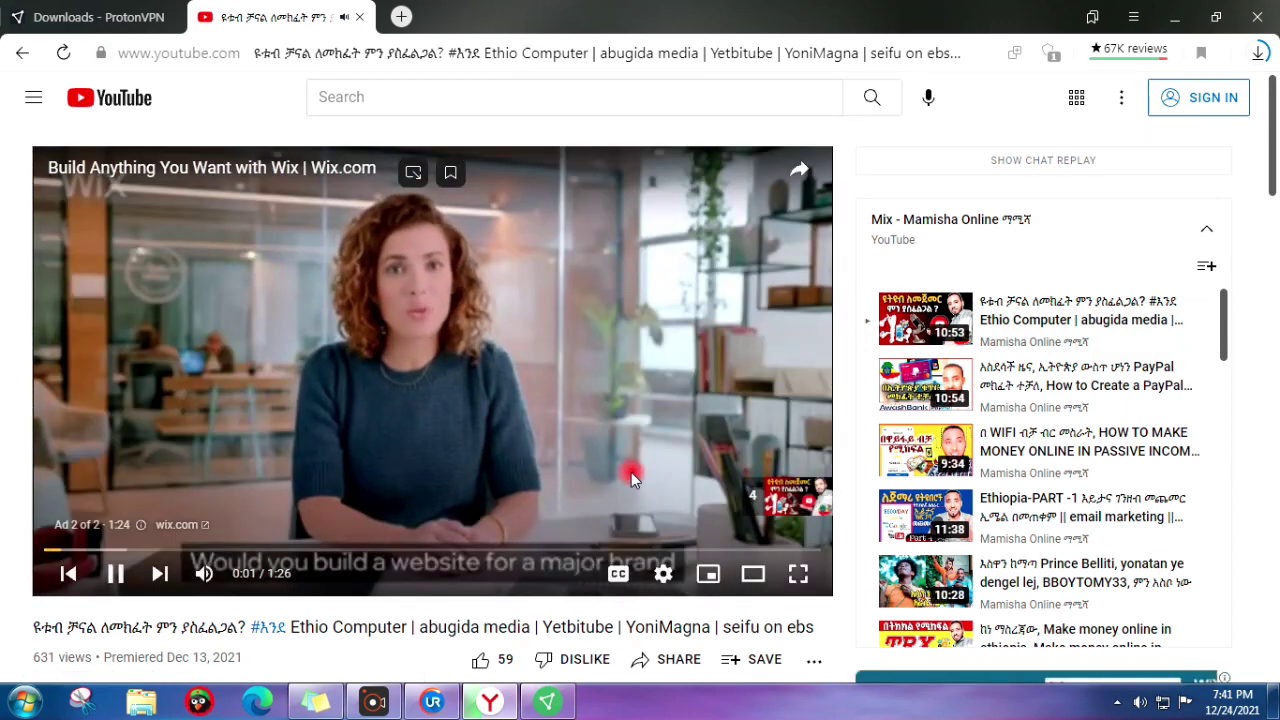
scroll(640, 500, down, 4)
scroll(659, 537, down, 9)
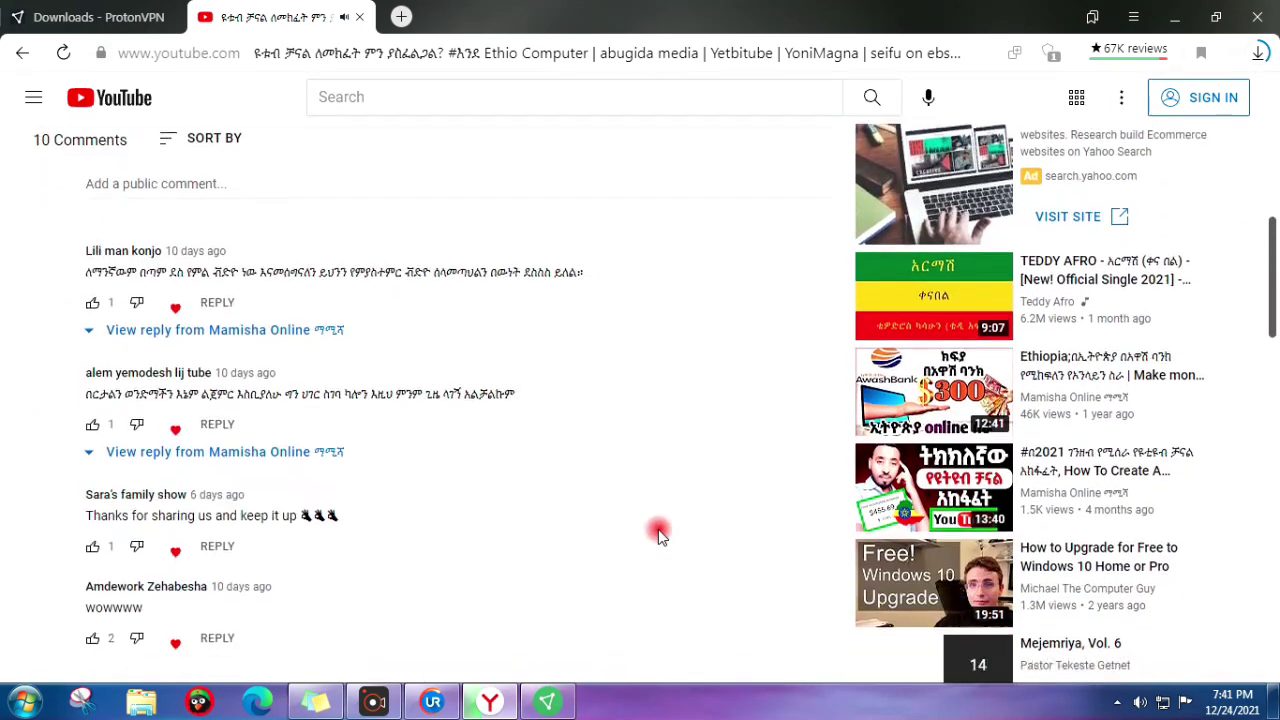
scroll(659, 537, down, 3)
scroll(659, 537, down, 5)
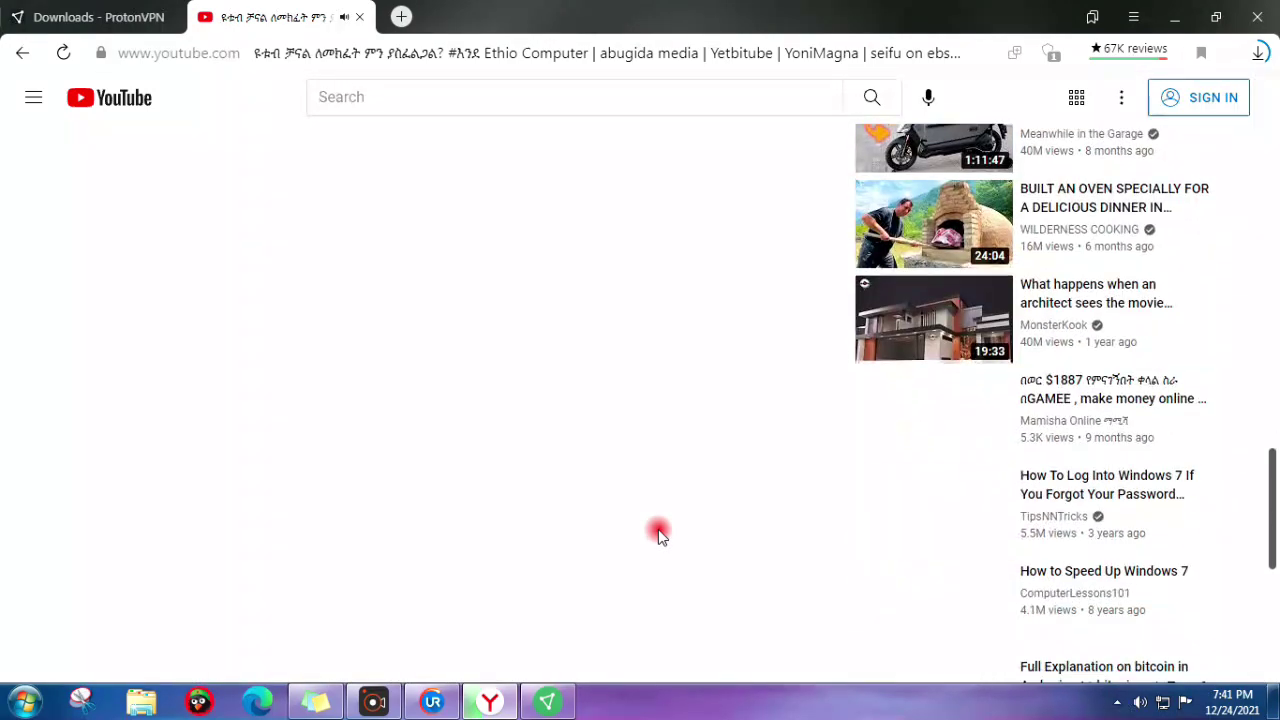
scroll(1057, 431, down, 5)
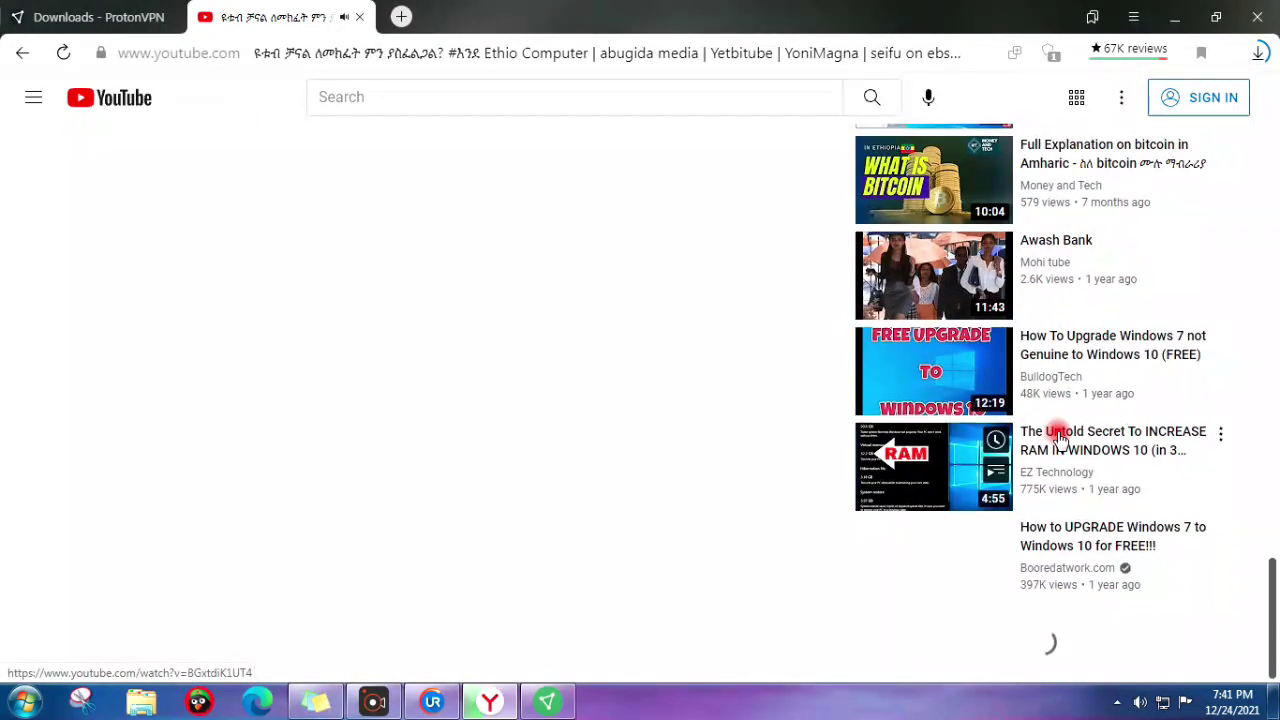
Step: Open and close an extra empty tab, scroll YouTube back up, and minimise the browser
click(400, 17)
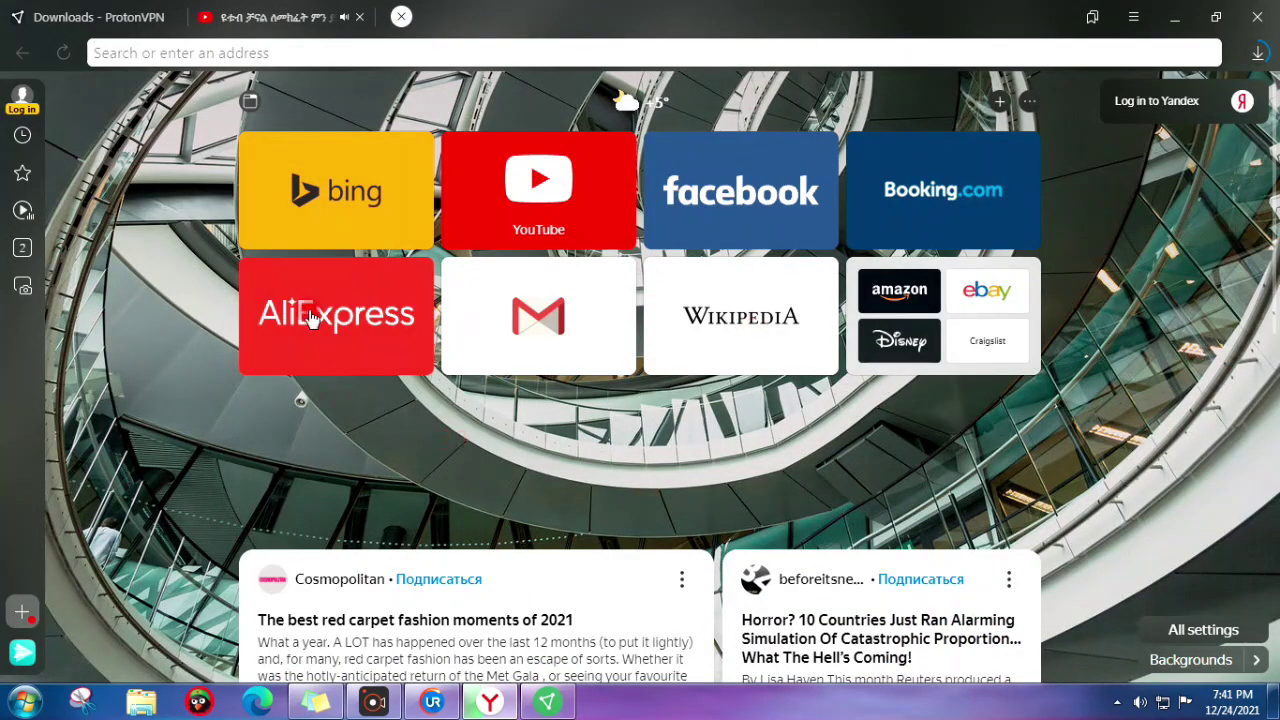
click(206, 15)
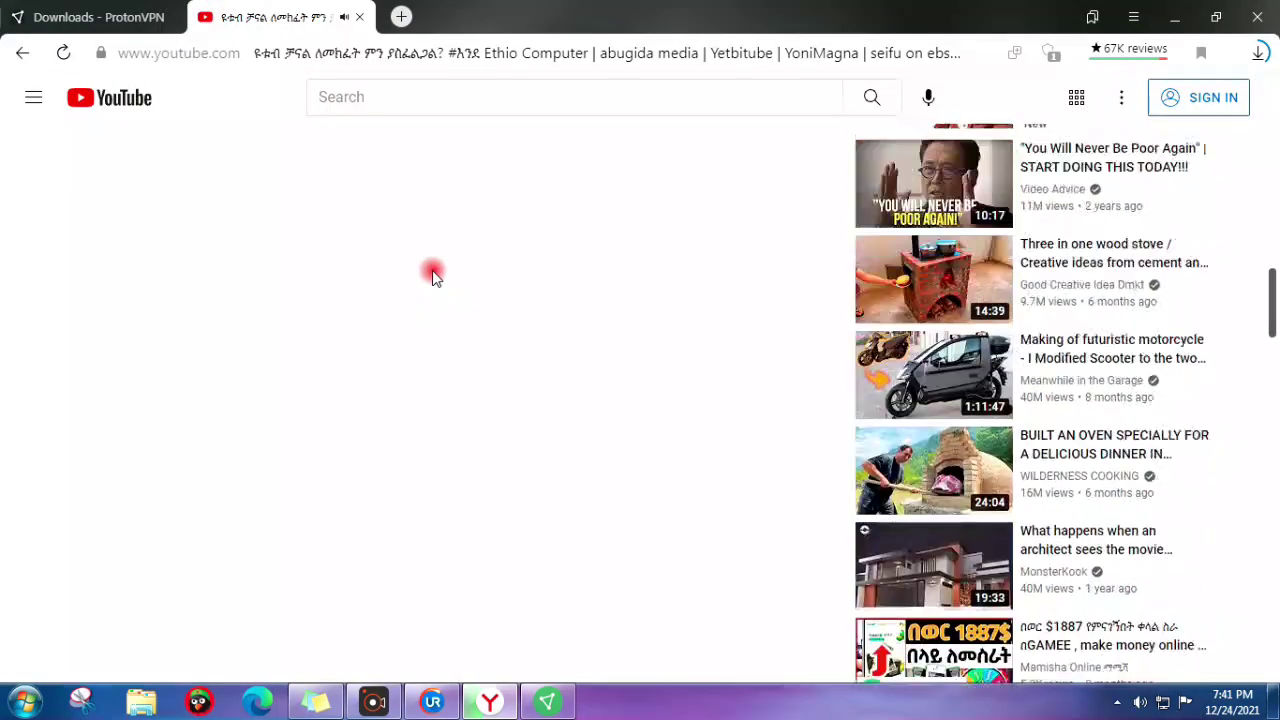
scroll(432, 277, up, 15)
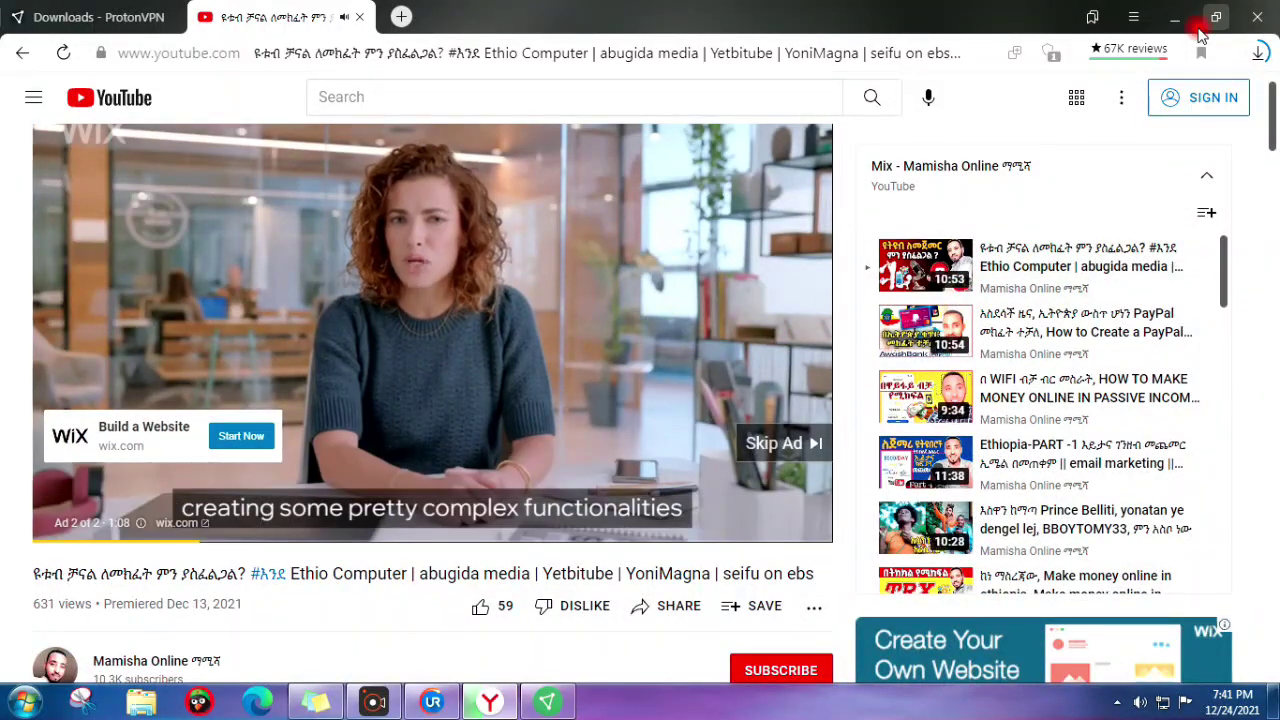
click(1174, 22)
Step: Restore the connected ProtonVPN window, narrow it to a compact width, and reposition it
drag(654, 137, 443, 10)
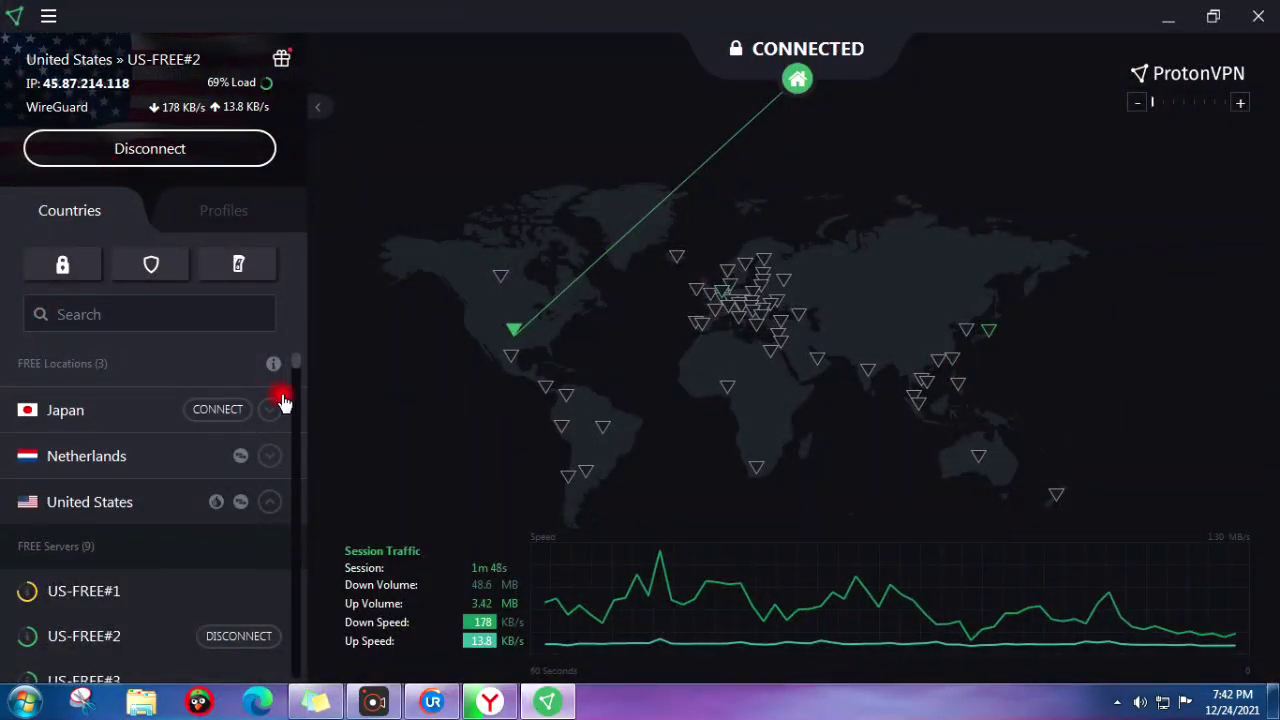
scroll(280, 400, down, 1)
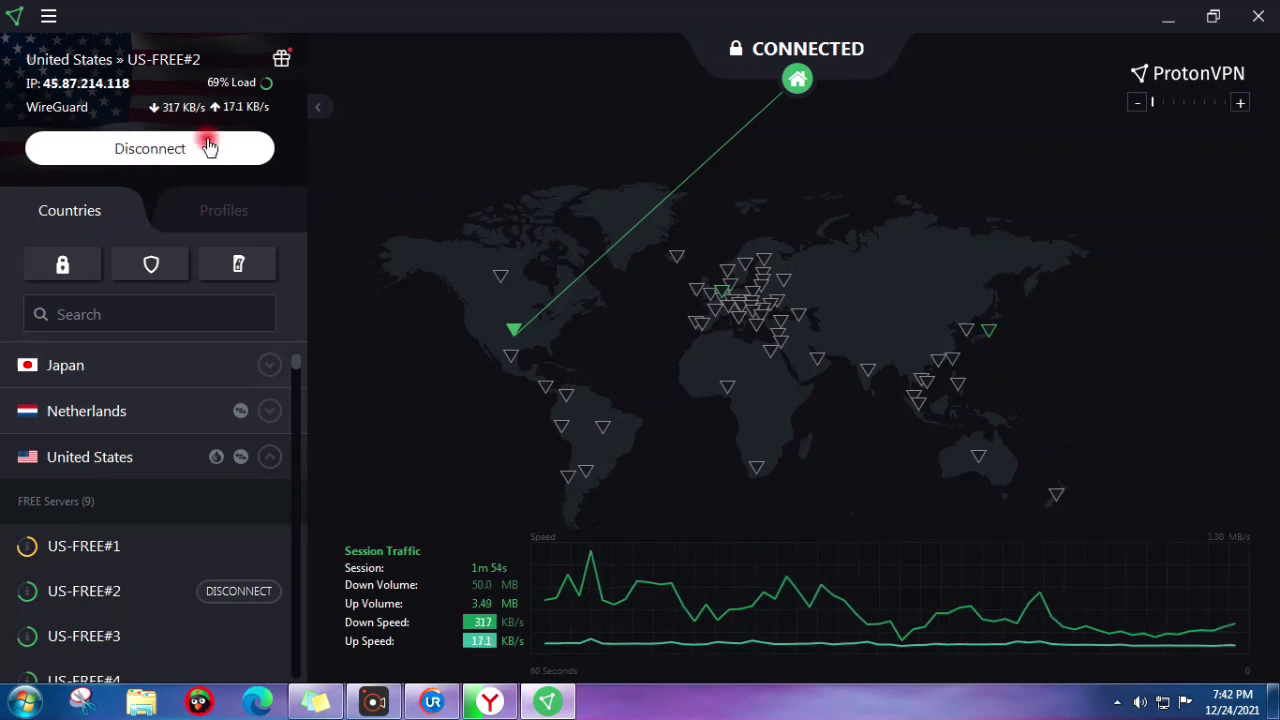
click(1208, 18)
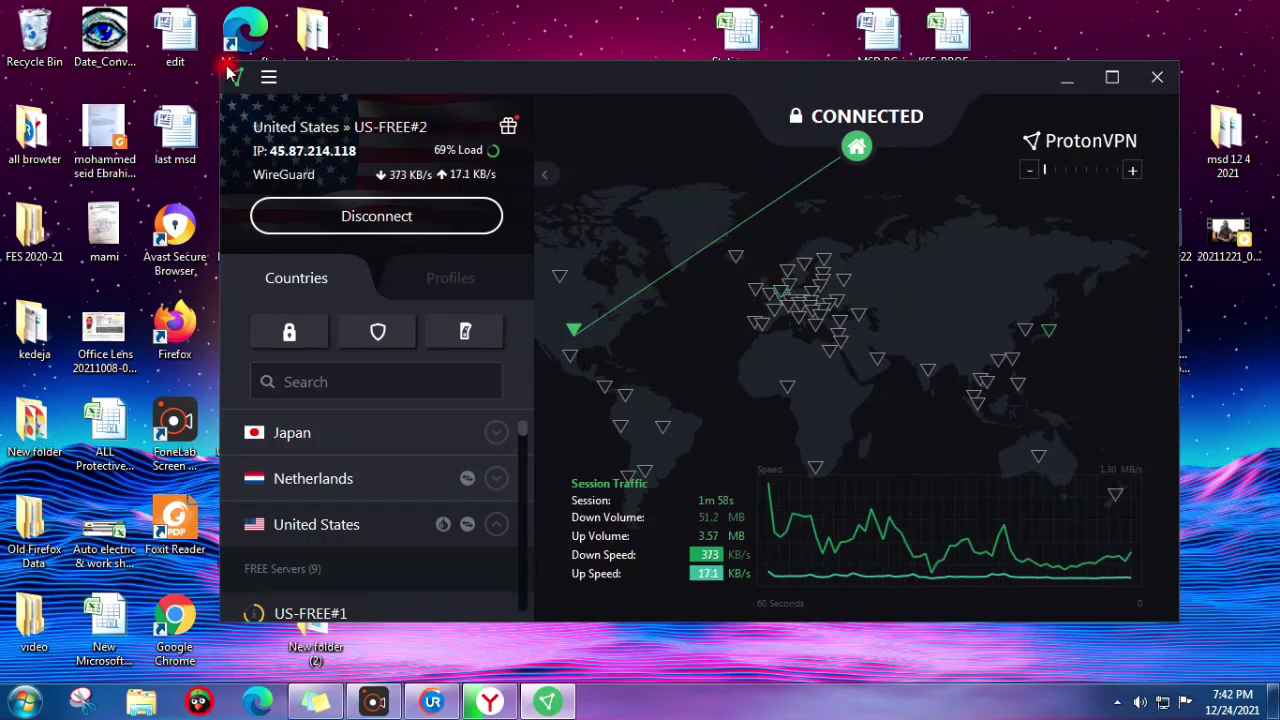
drag(222, 64, 868, 64)
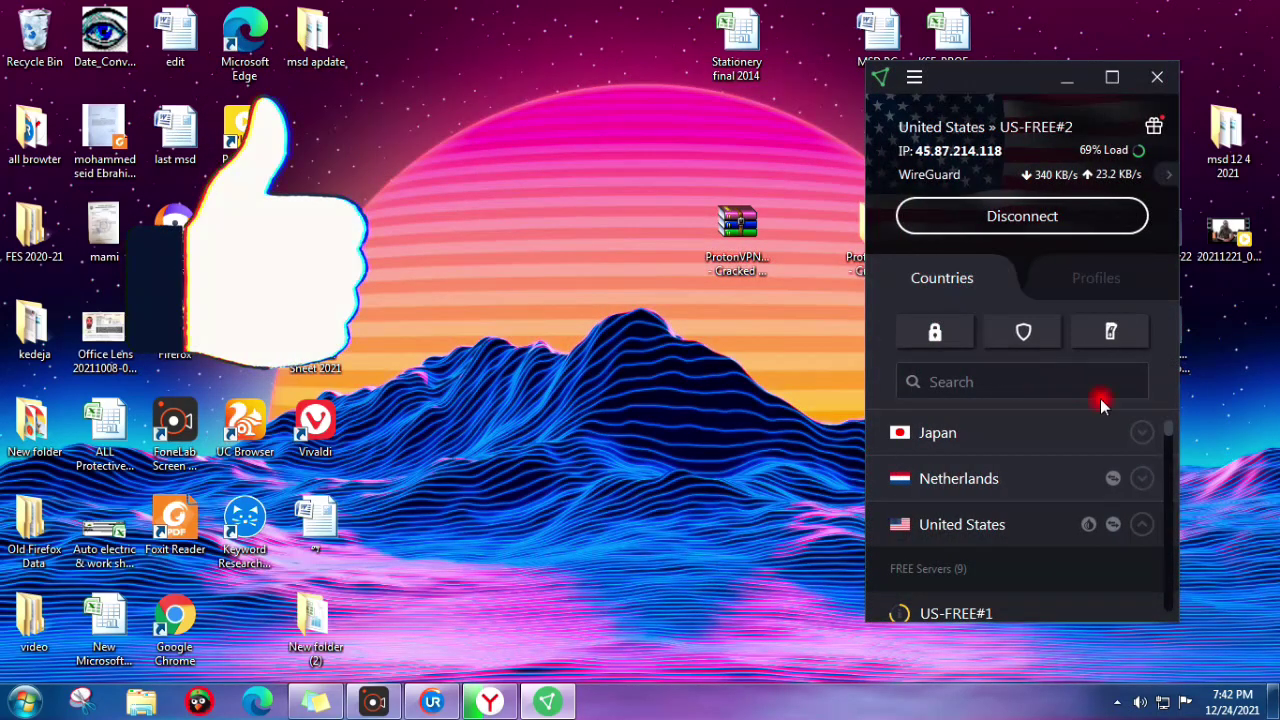
drag(1010, 78, 535, 105)
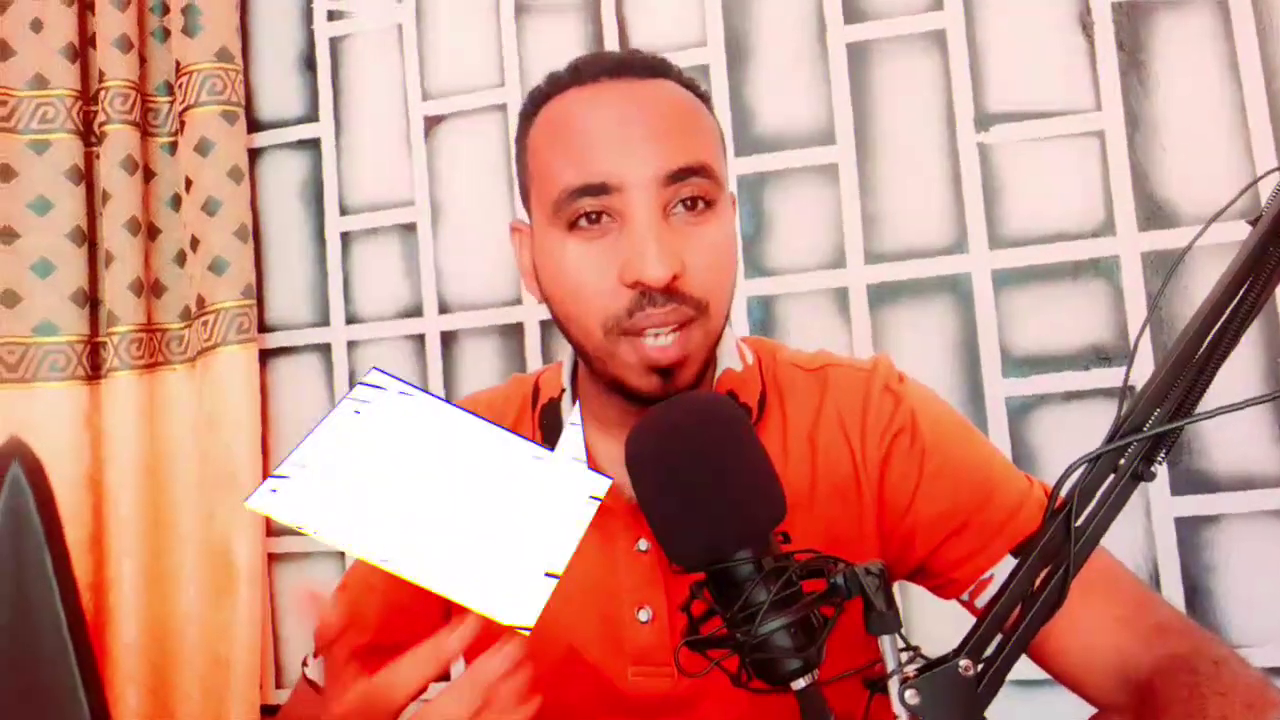